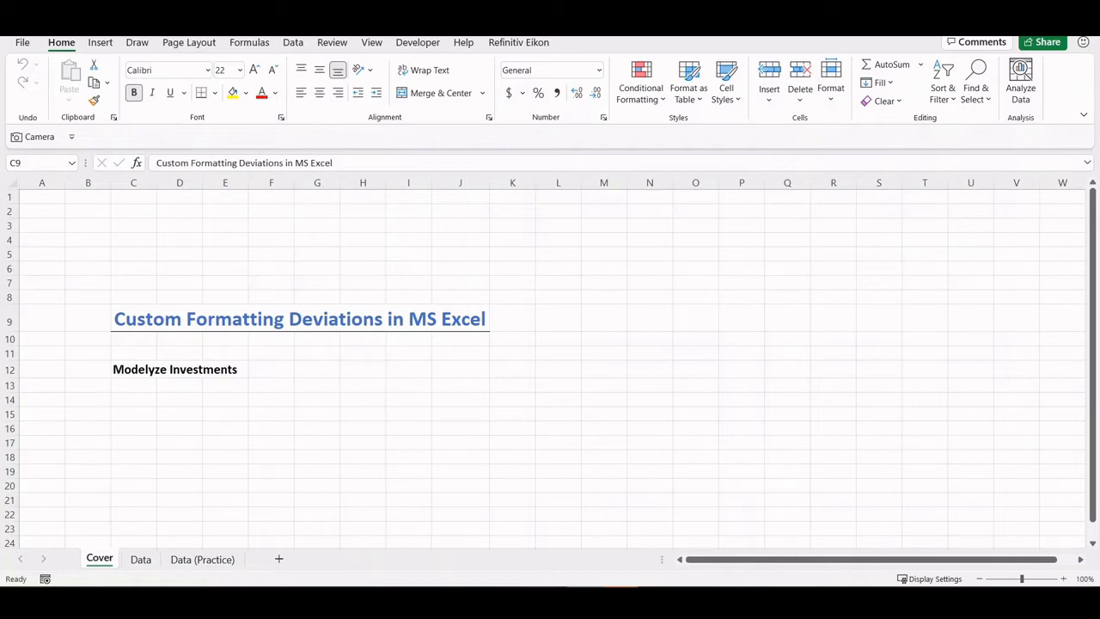
- Look over the available Conditional Formatting icon sets without applying one
left_click(642, 93)
mouse_move(674, 272)
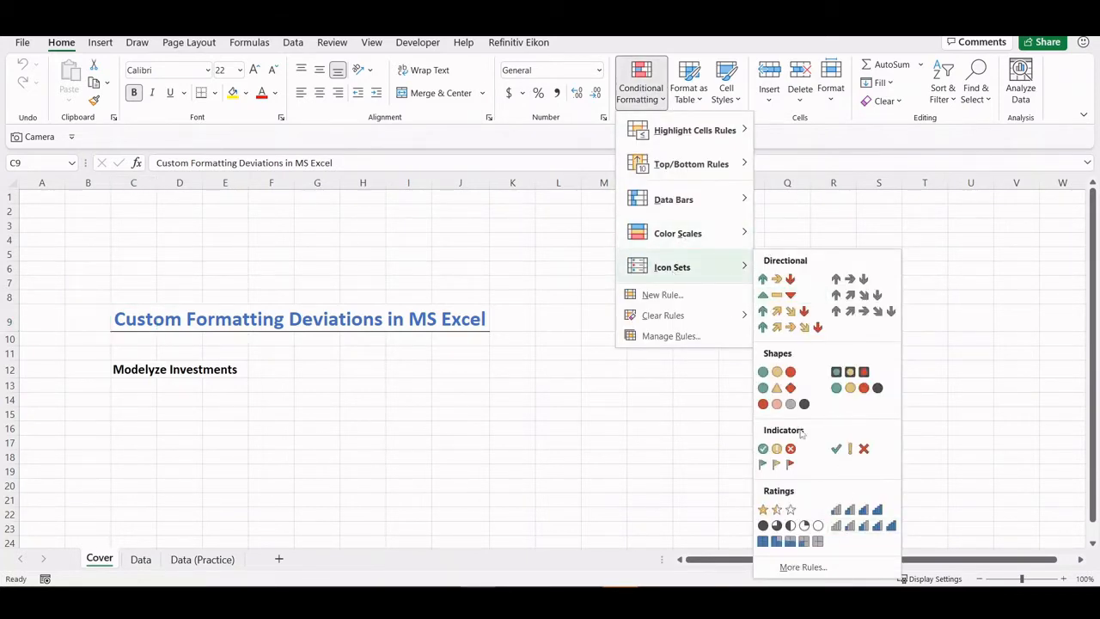
left_click(502, 385)
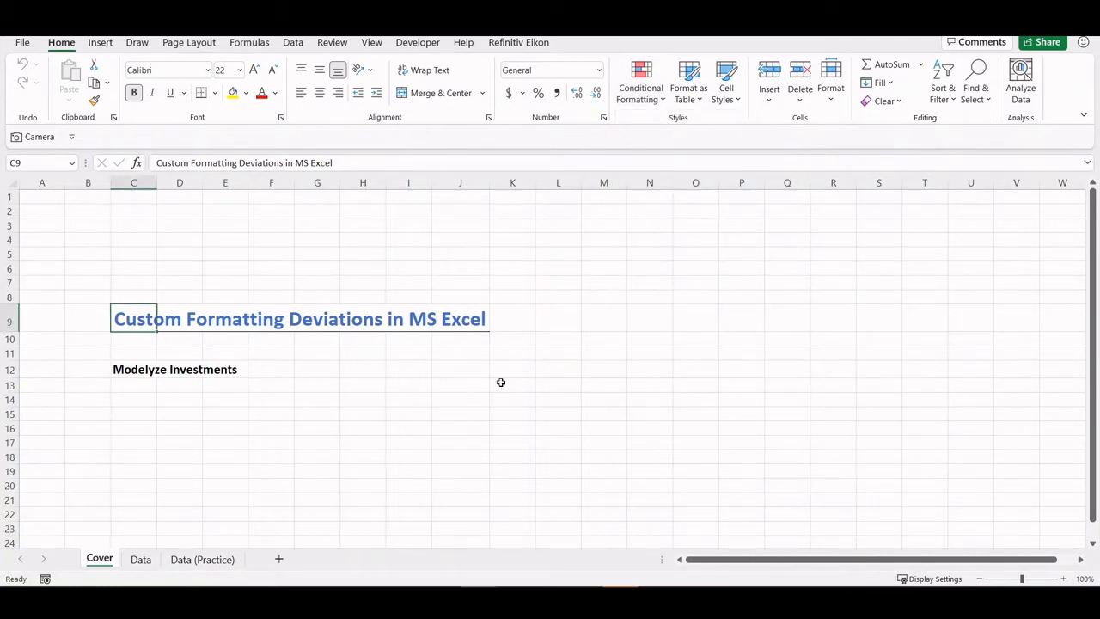
- Open the Data sheet and examine the Timestamp, Trade Close and 50 day Moving Average columns
key("ctrl+Page_Down")
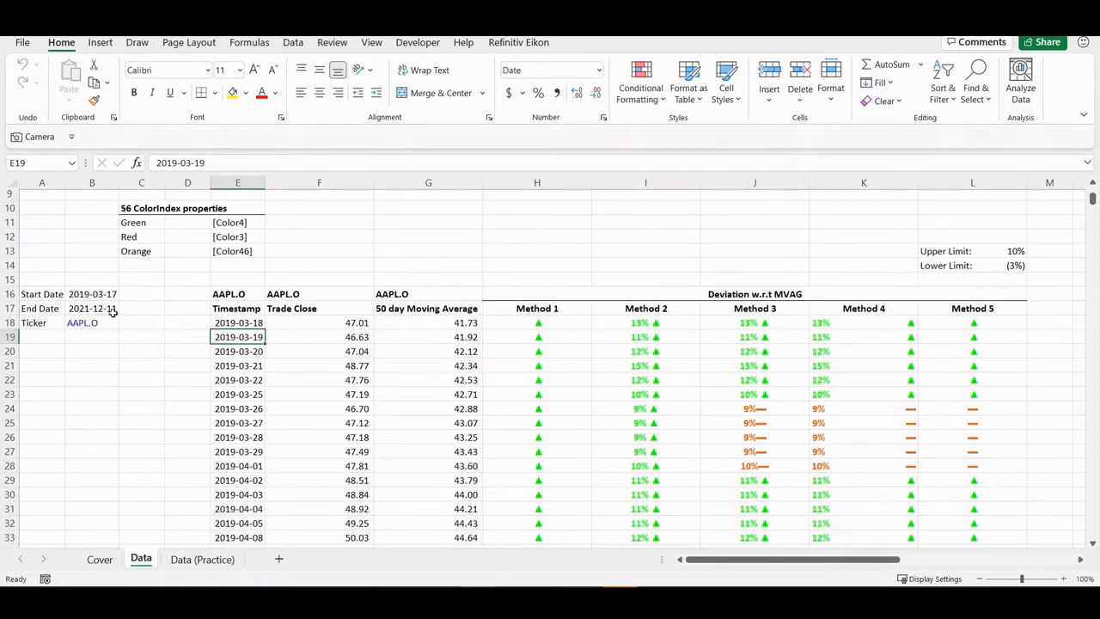
left_click(419, 315)
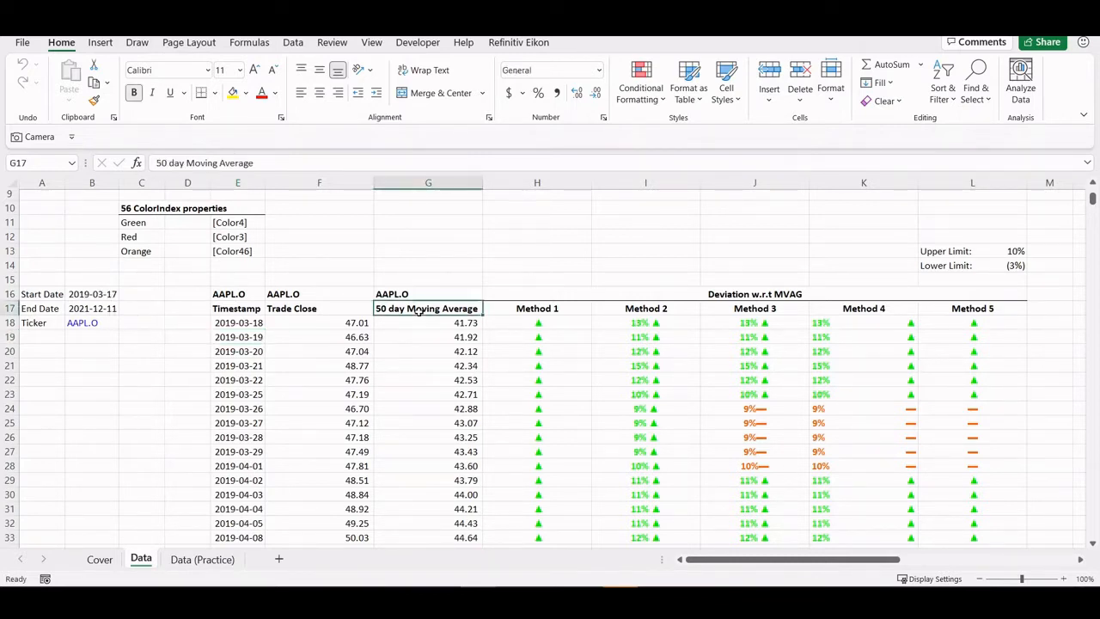
key("ctrl+Down")
key("ctrl+Up")
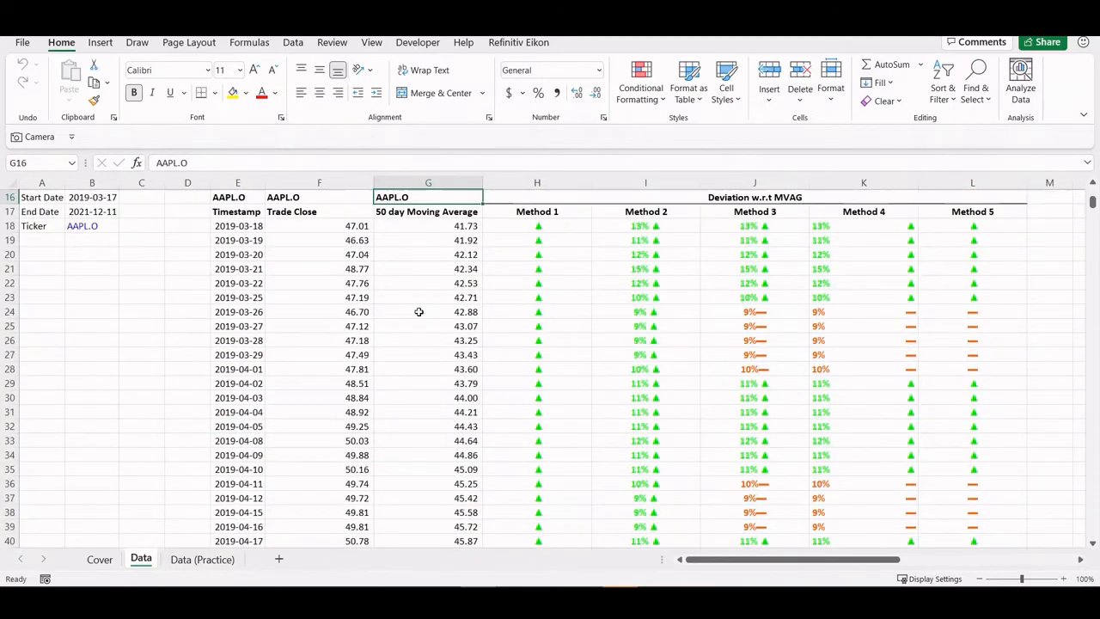
key("Down")
key("Down")
key("Left")
key("Left")
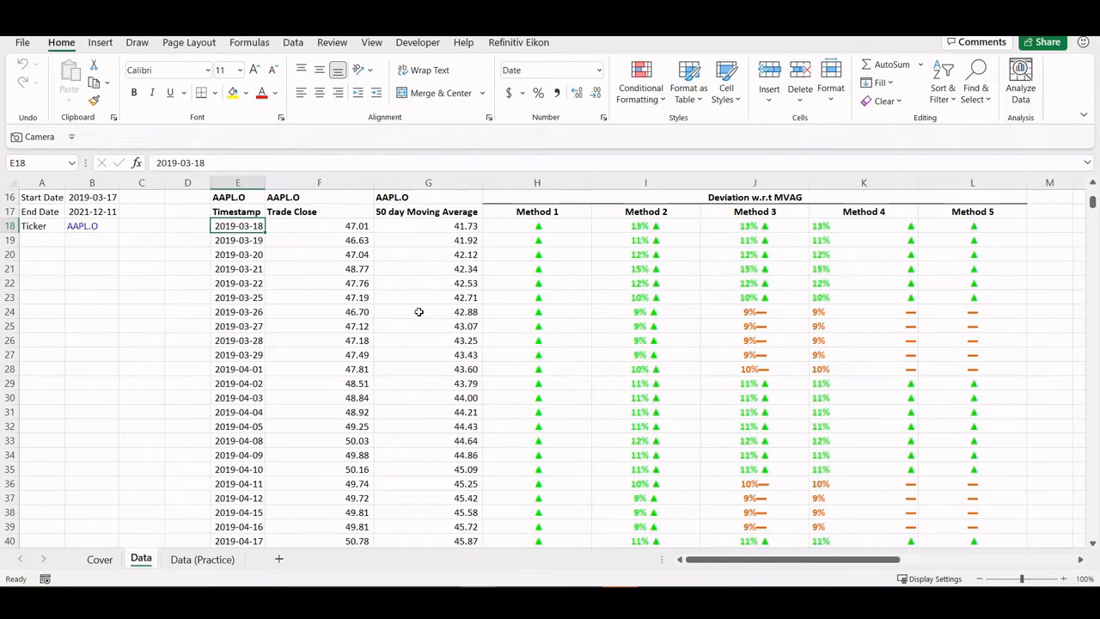
key("Right")
key("Right")
key("Left")
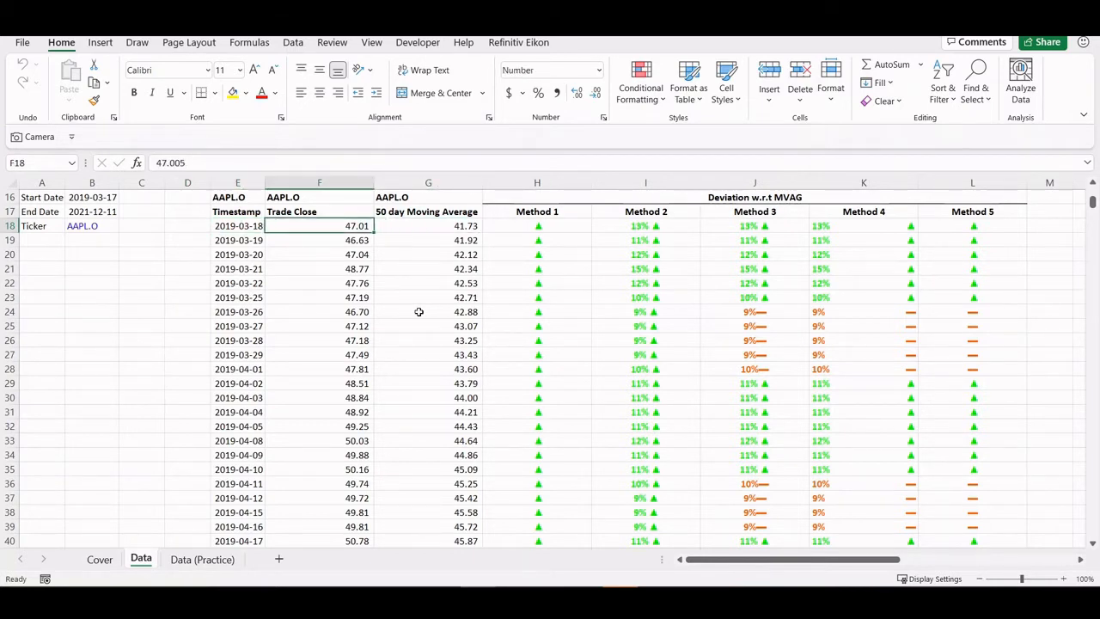
key("Right")
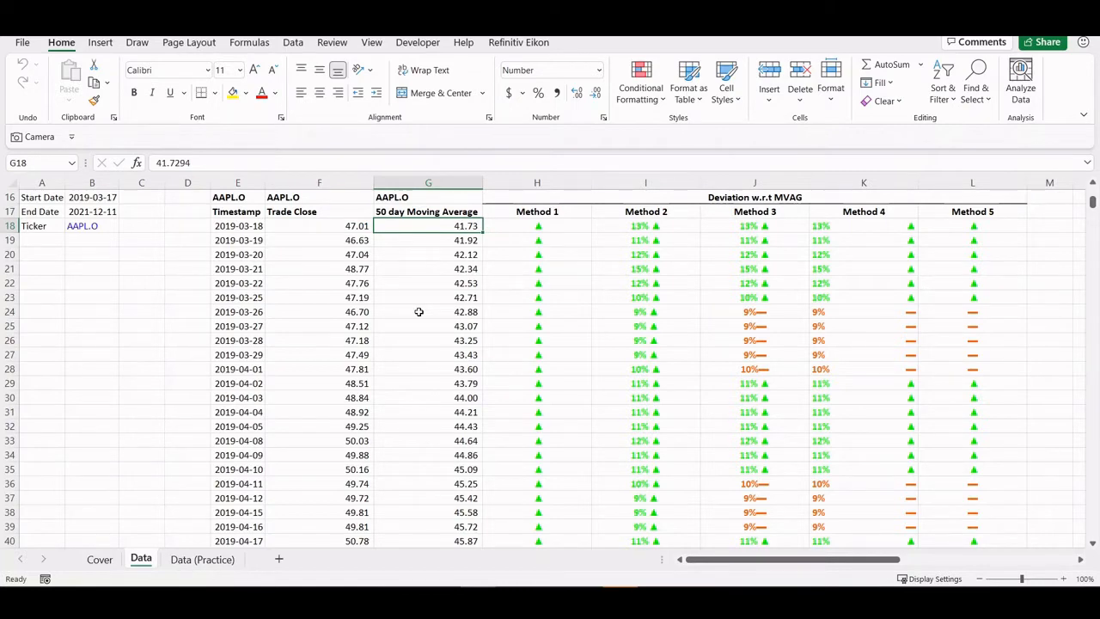
scroll(419, 312, "up", 2)
left_click(319, 333)
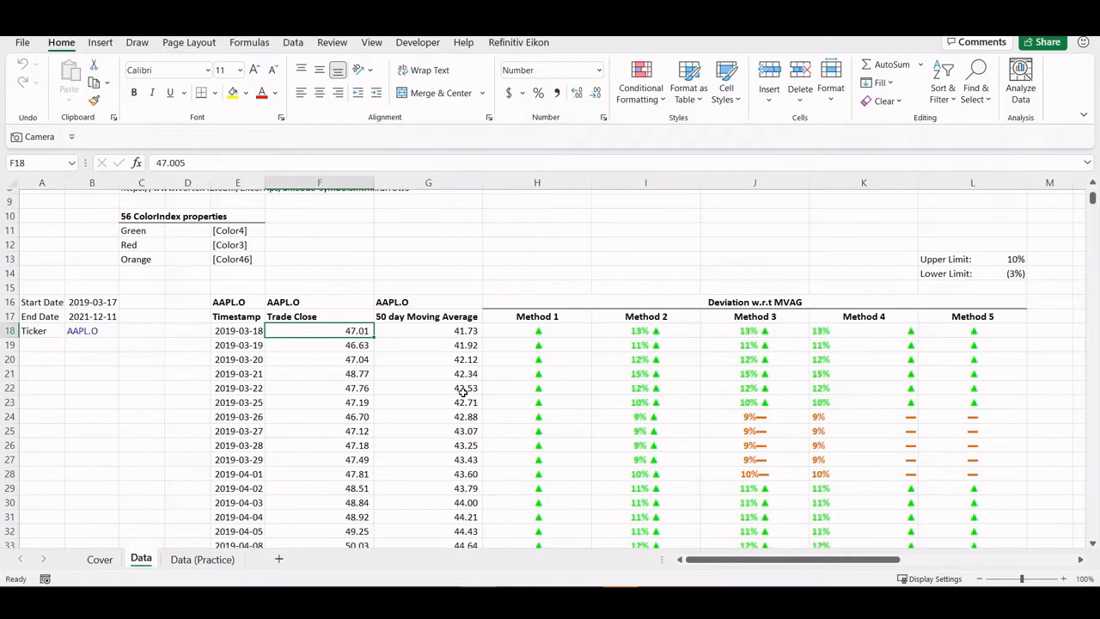
- Select the Method 1 to Method 5 columns from their headers down to the last data row for review
left_click(985, 315)
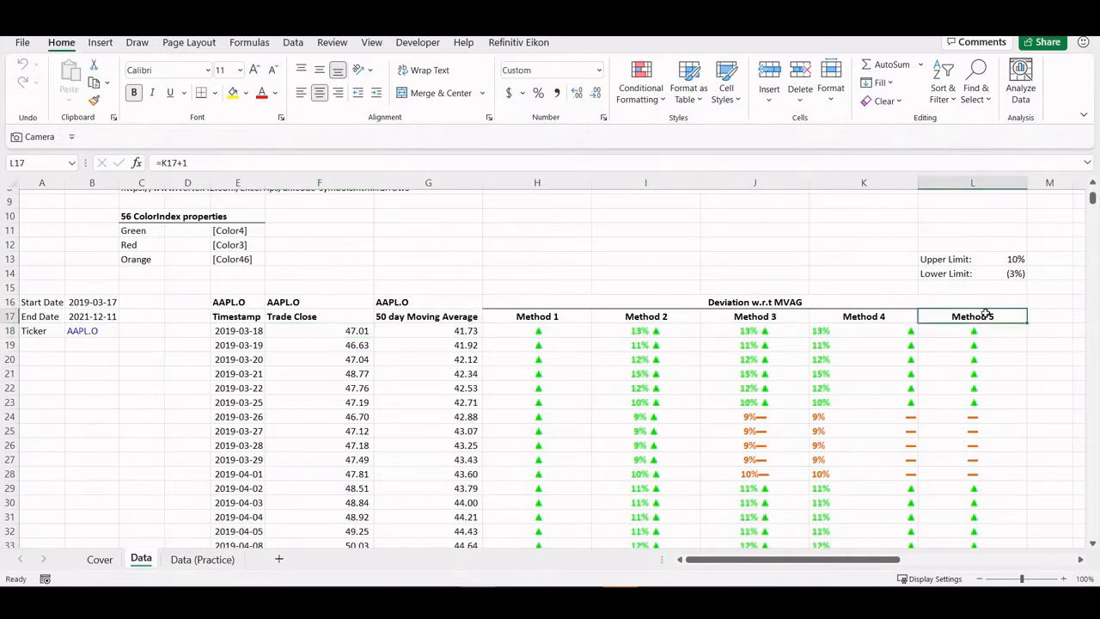
key("shift+Left")
key("shift+Left")
key("shift+Left")
key("shift+Left")
key("ctrl+q")
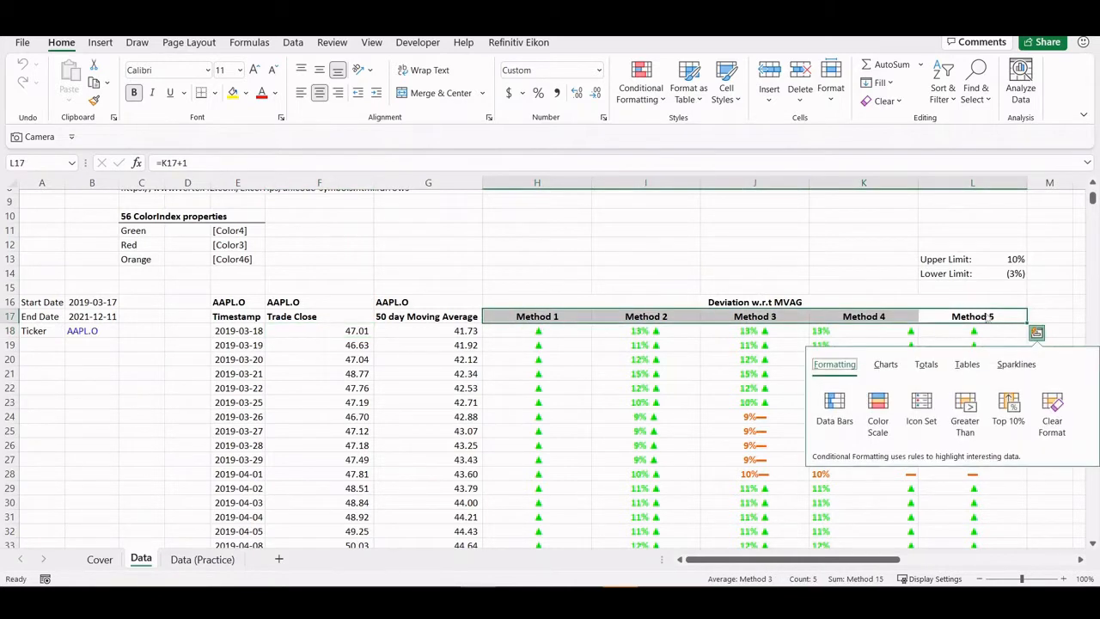
key("Escape")
key("ctrl+shift+Down")
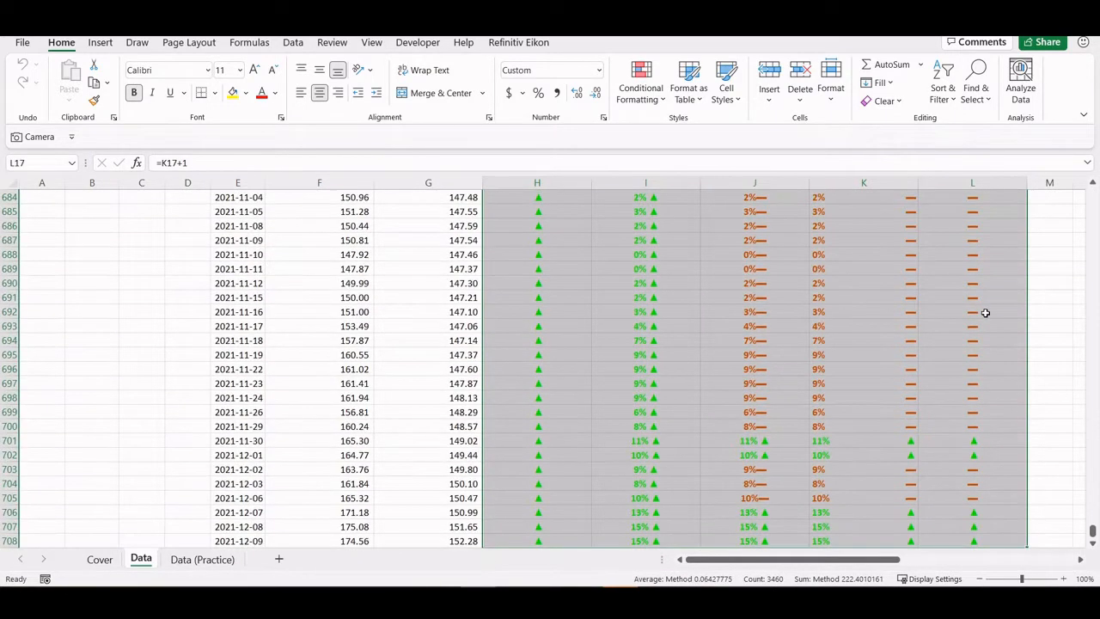
- Examine the Method 1 to Method 5 deviation columns one by one, comparing their percentages, symbols and colours
key("ctrl+Up")
key("Down")
key("Left")
key("Left")
key("Left")
key("Left")
key("ctrl+space")
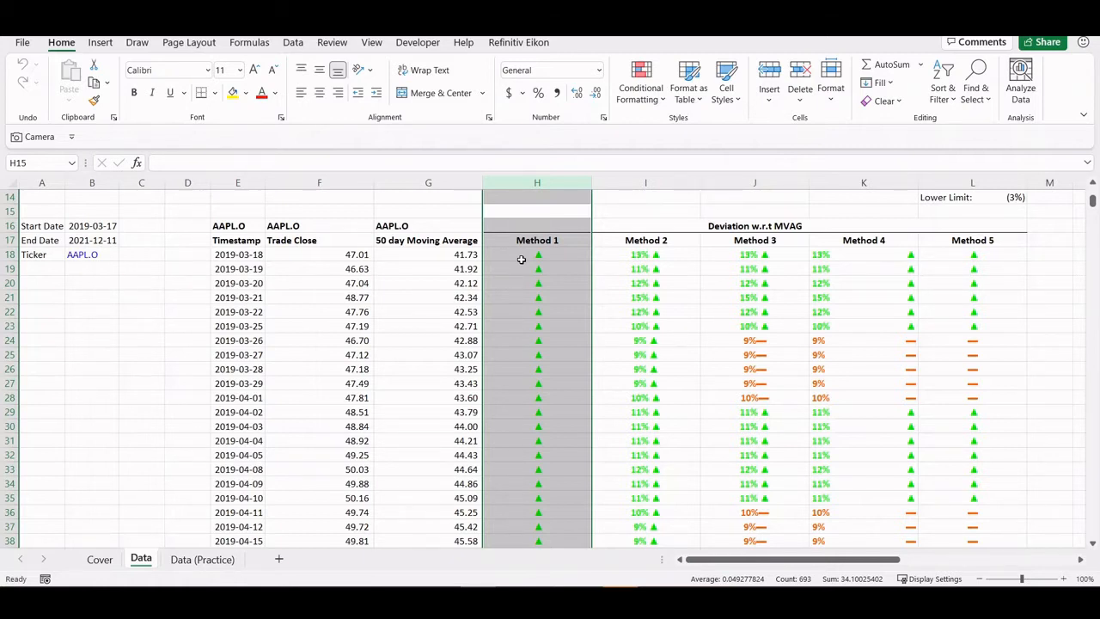
left_click(645, 182)
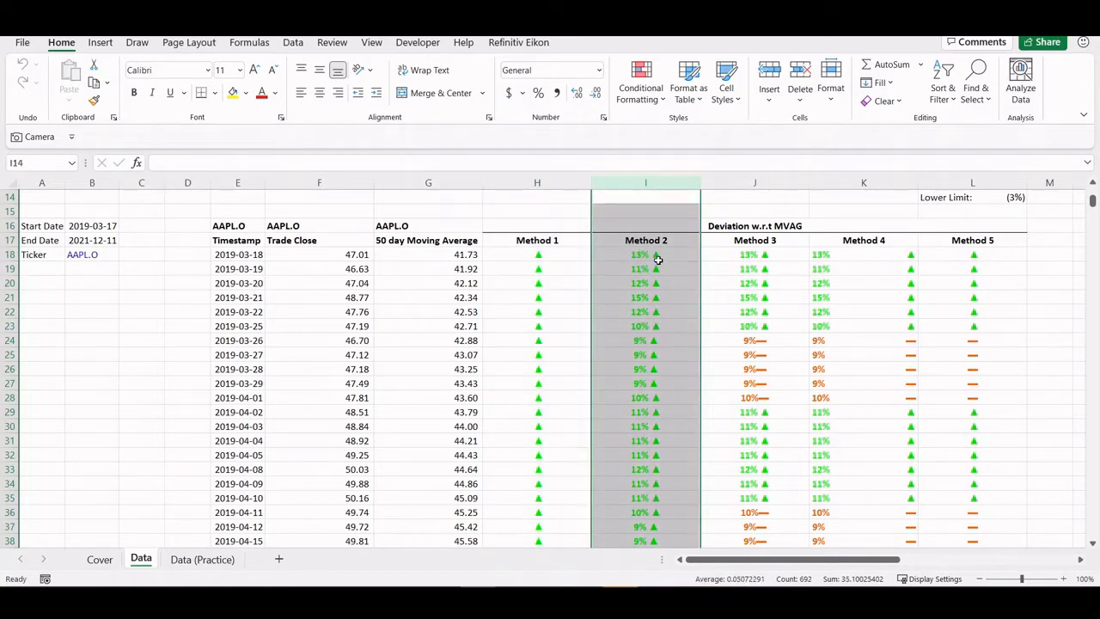
left_click(754, 183)
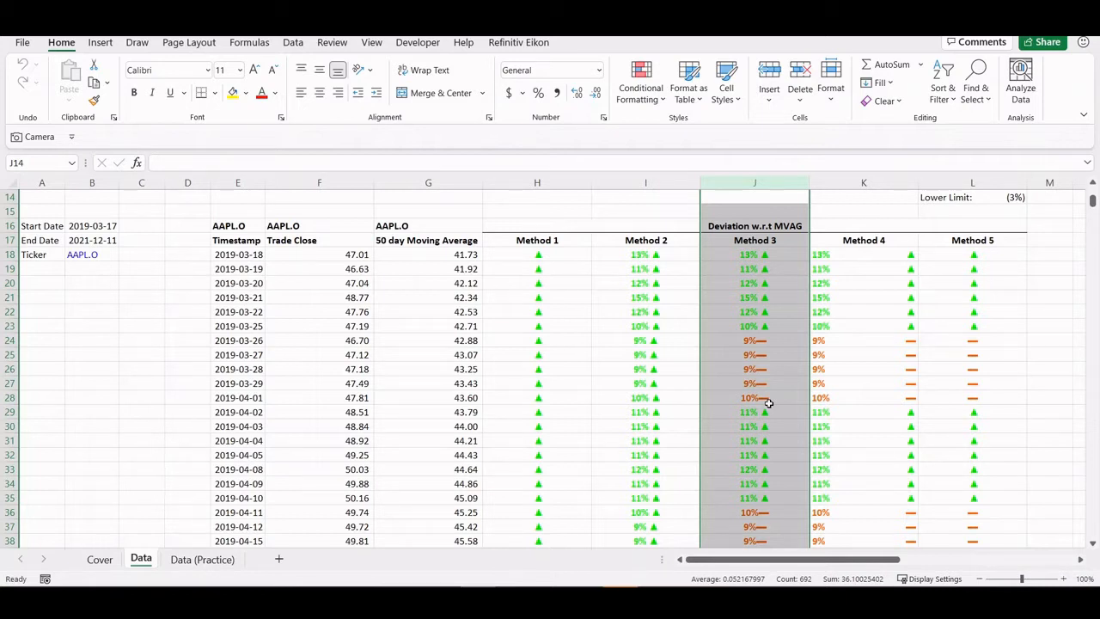
left_click(857, 180)
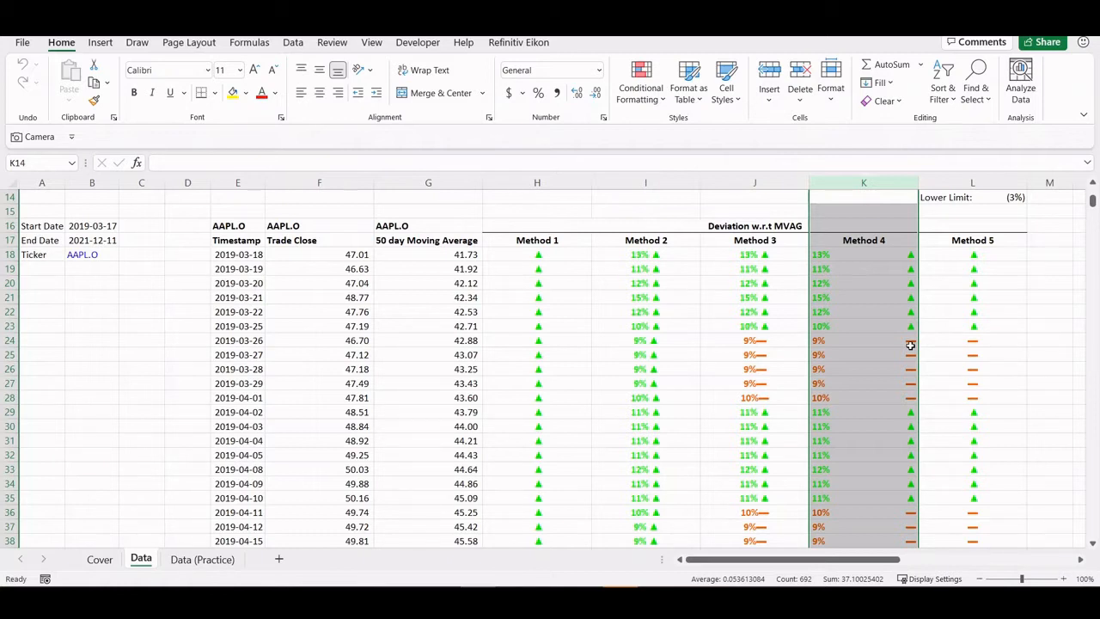
key("Right")
key("ctrl+space")
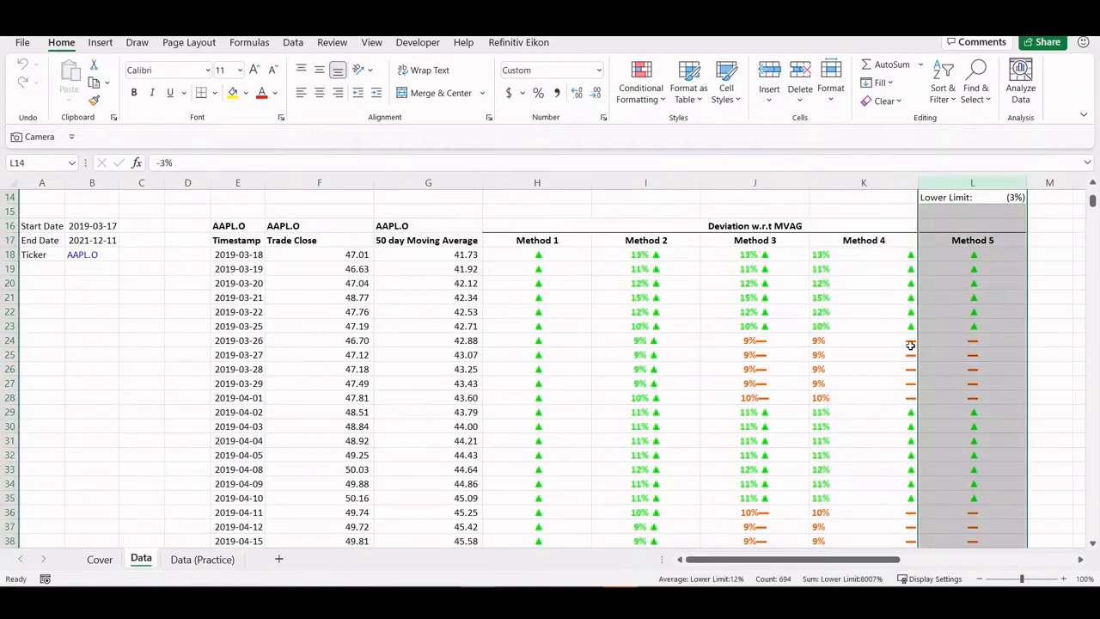
scroll(954, 379, "up", 2)
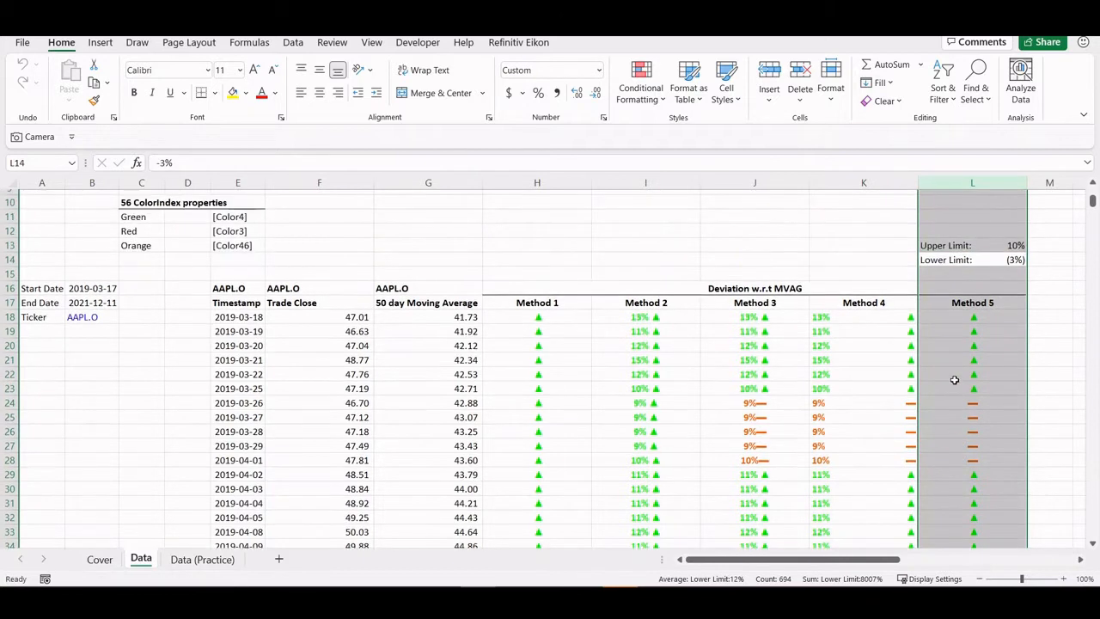
- Set the Upper Limit above the Method 5 column to 7%
left_click(964, 246)
key("shift+Down")
left_click(965, 246)
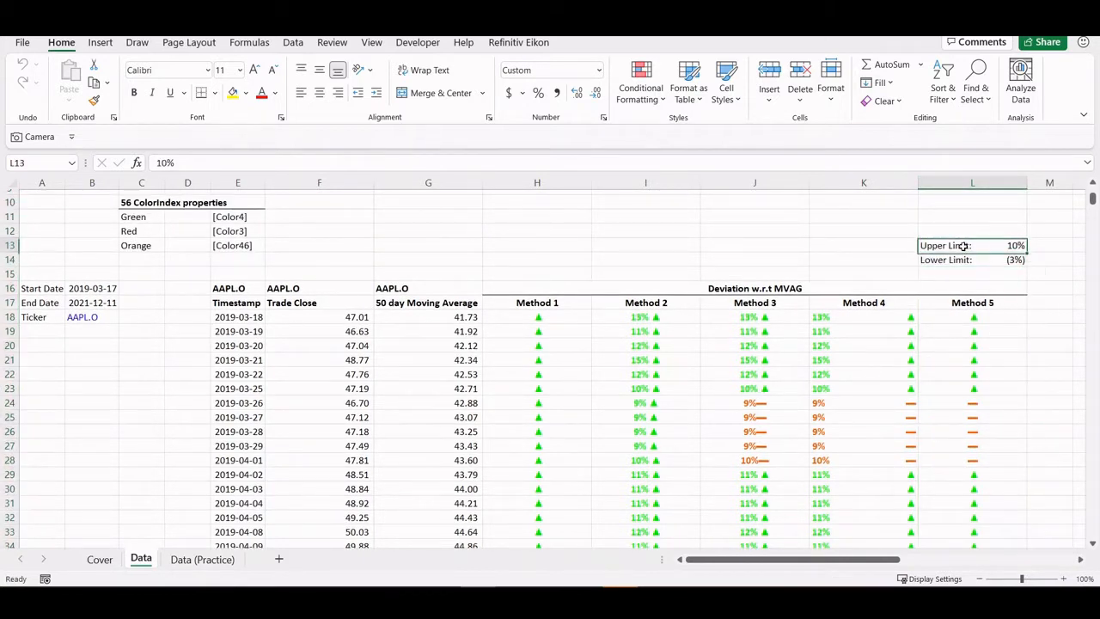
key("Right")
key("Left")
type("7")
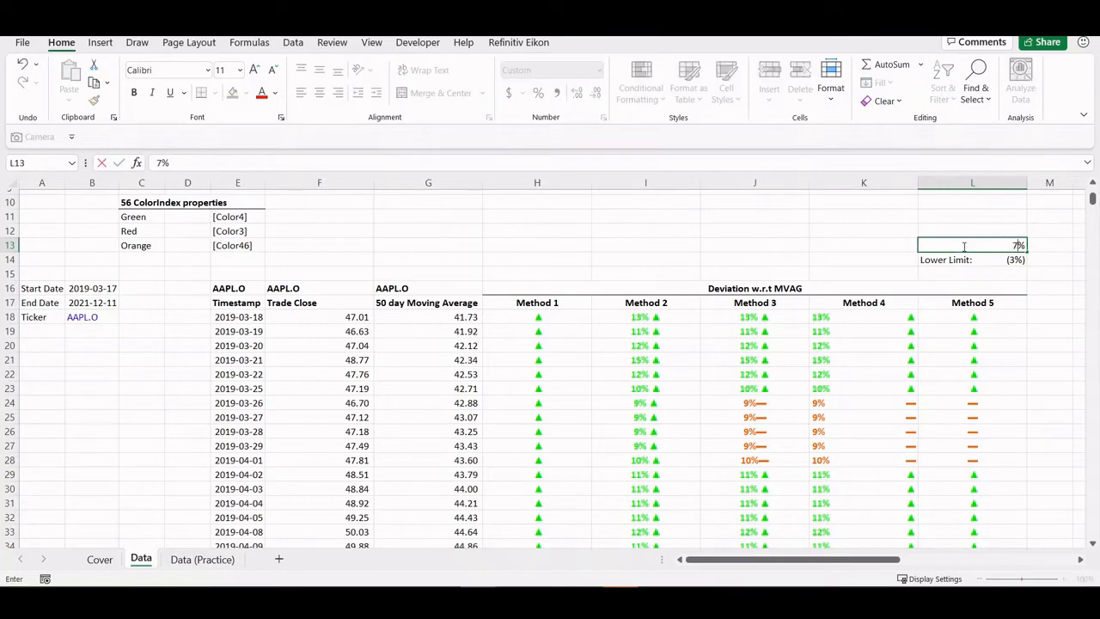
key("Tab")
key("Down")
key("Down")
key("Up")
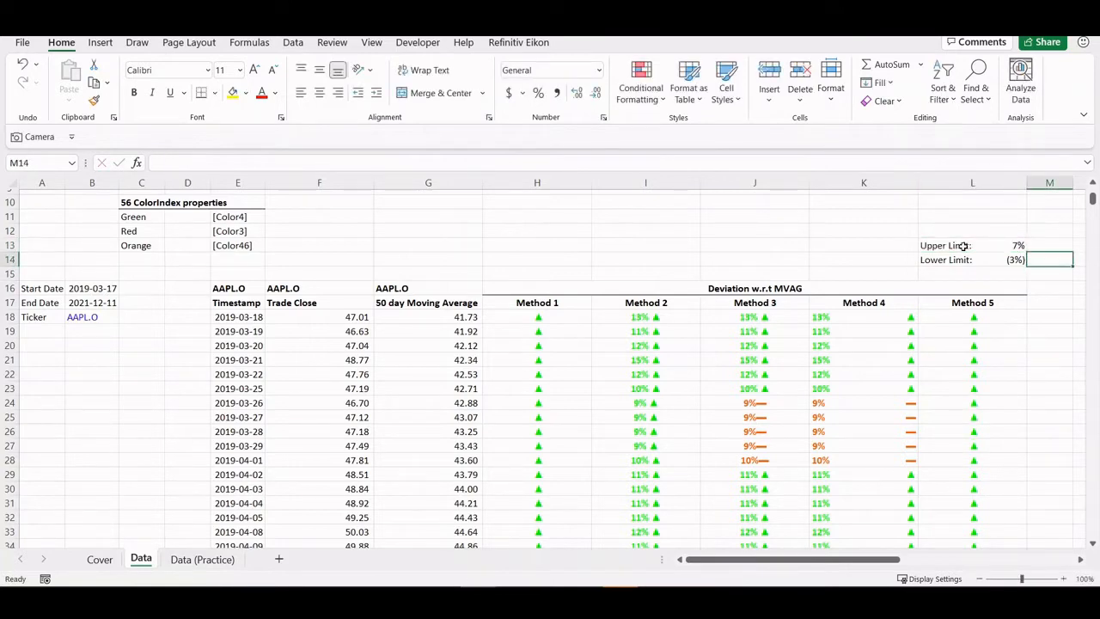
- Set the Lower Limit to 1% and check the symbols in the Method 5 column
key("Left")
type("1")
key("Return")
key("Down")
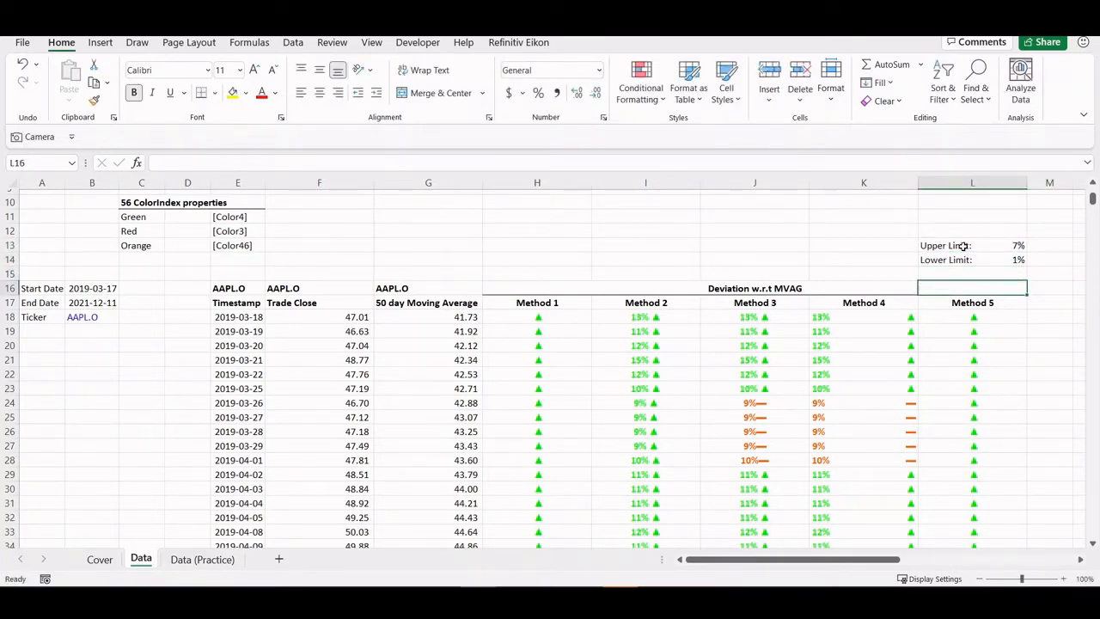
key("Right")
key("Right")
key("Left")
key("Left")
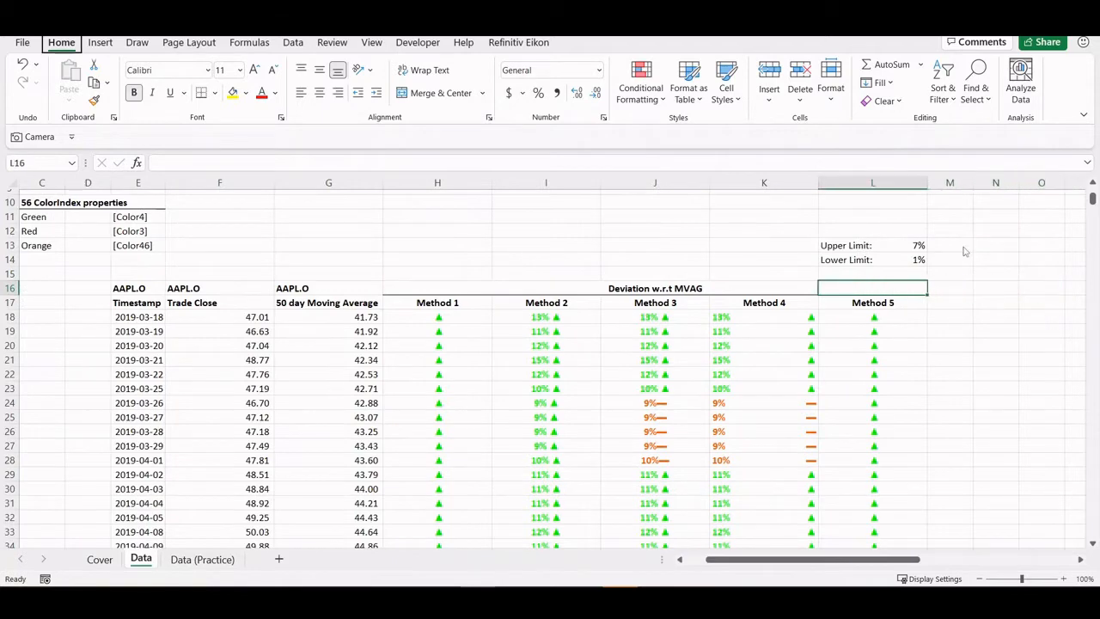
key("ctrl+shift+Down")
key("ctrl+space")
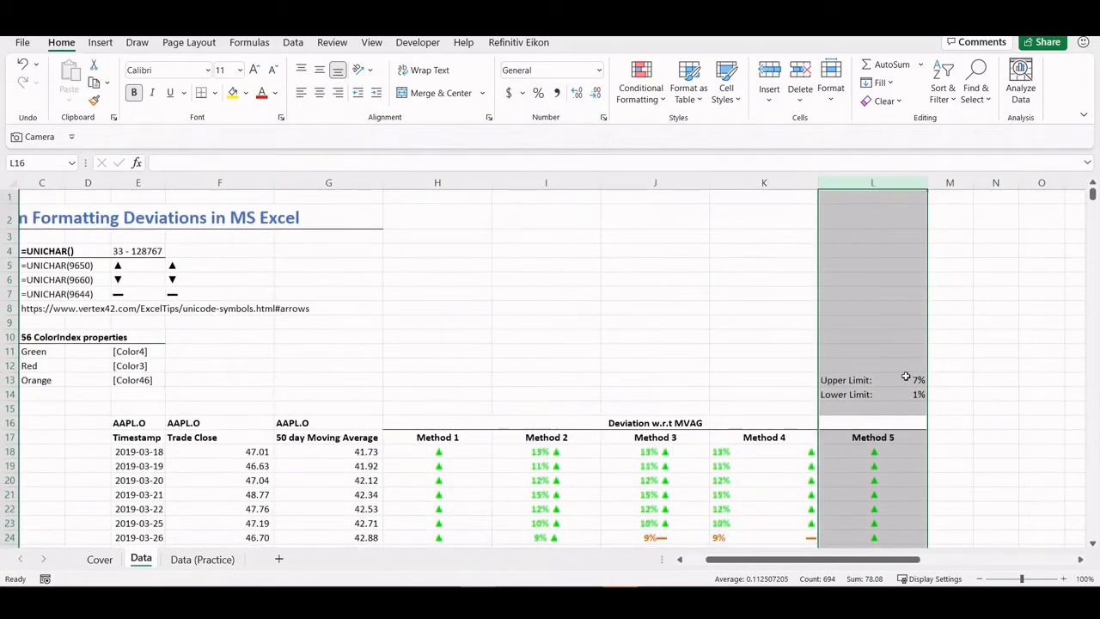
- Set the Lower Limit back to -3% and the Upper Limit back to 10%
left_click(898, 392)
type("-3%")
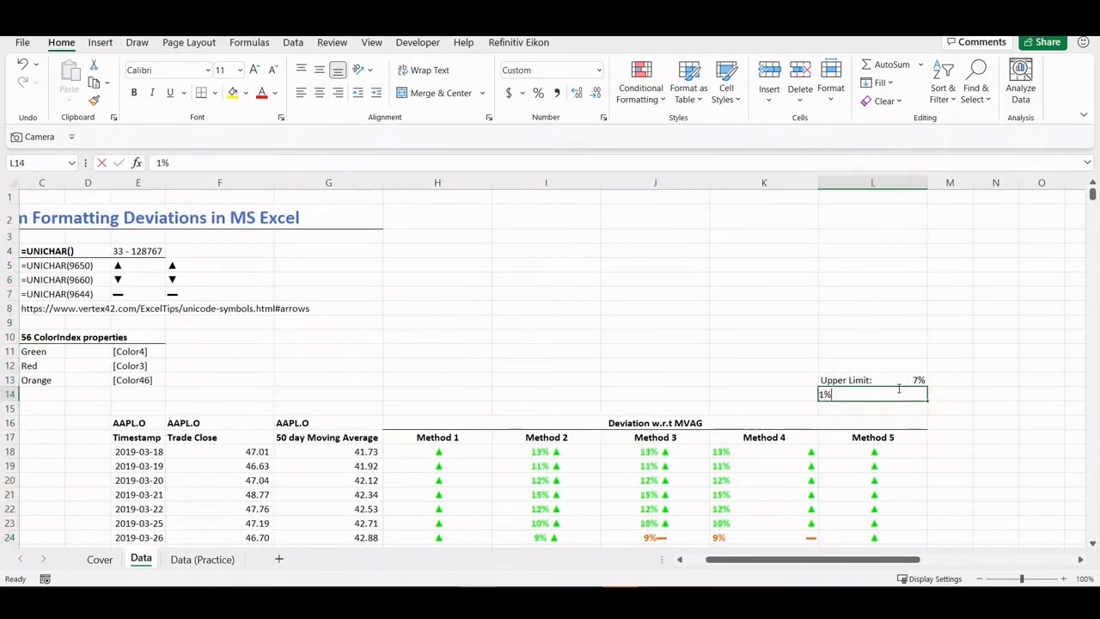
key("Return")
key("Up")
key("Up")
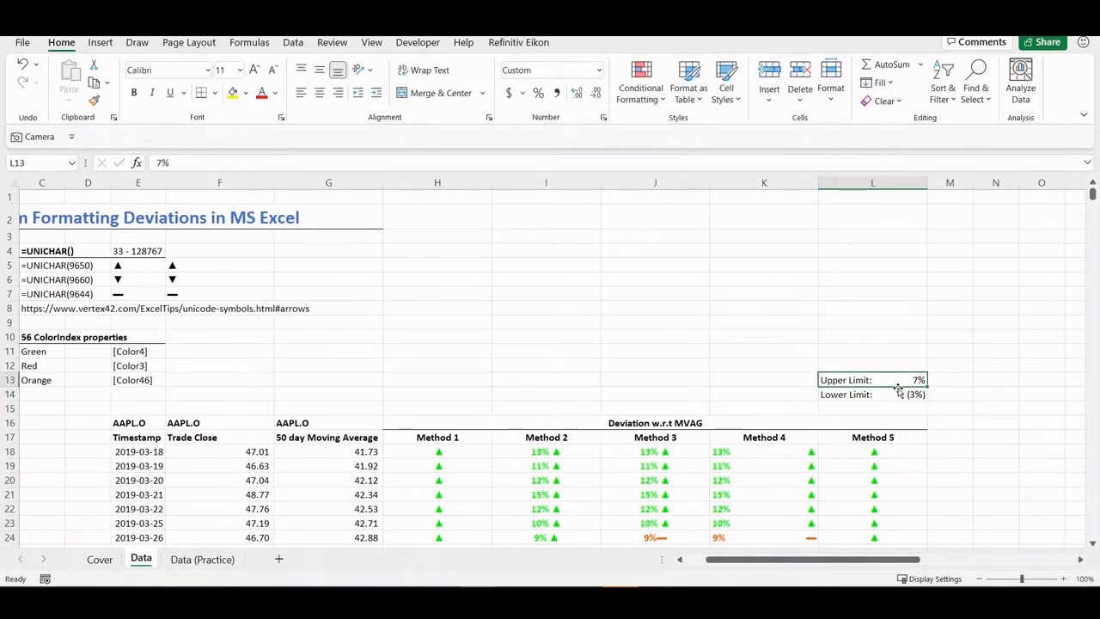
type("10%")
key("Return")
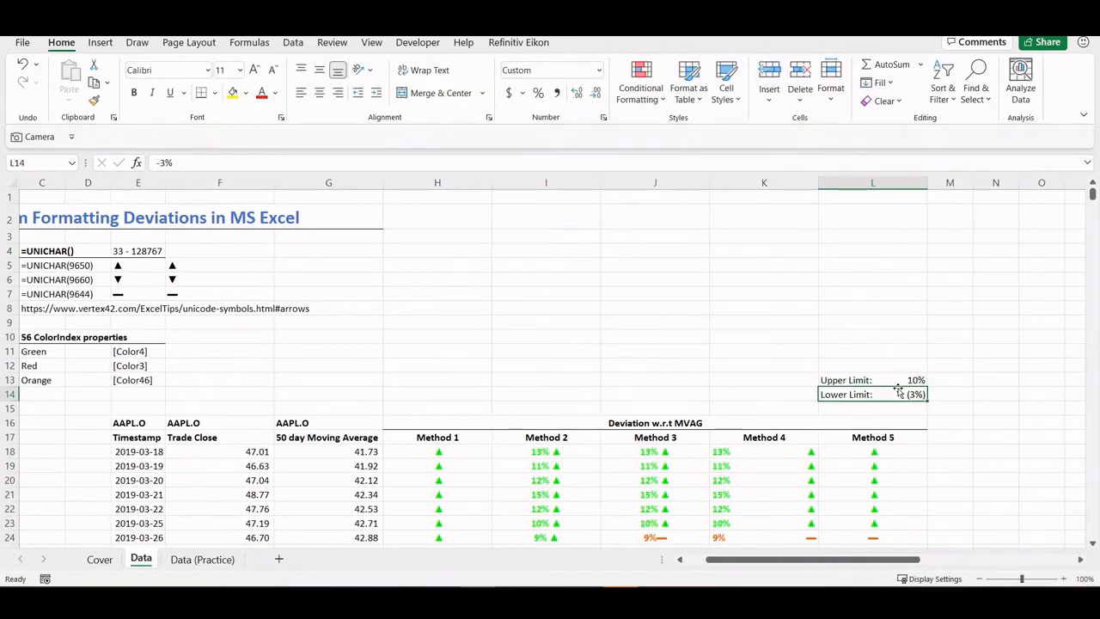
- Check the first Method 1 formula on the Data sheet, and review the Method 1 to 5 columns on the Data (Practice) sheet
scroll(725, 391, "left", 2)
scroll(723, 393, "down", 1)
scroll(723, 394, "up", 1)
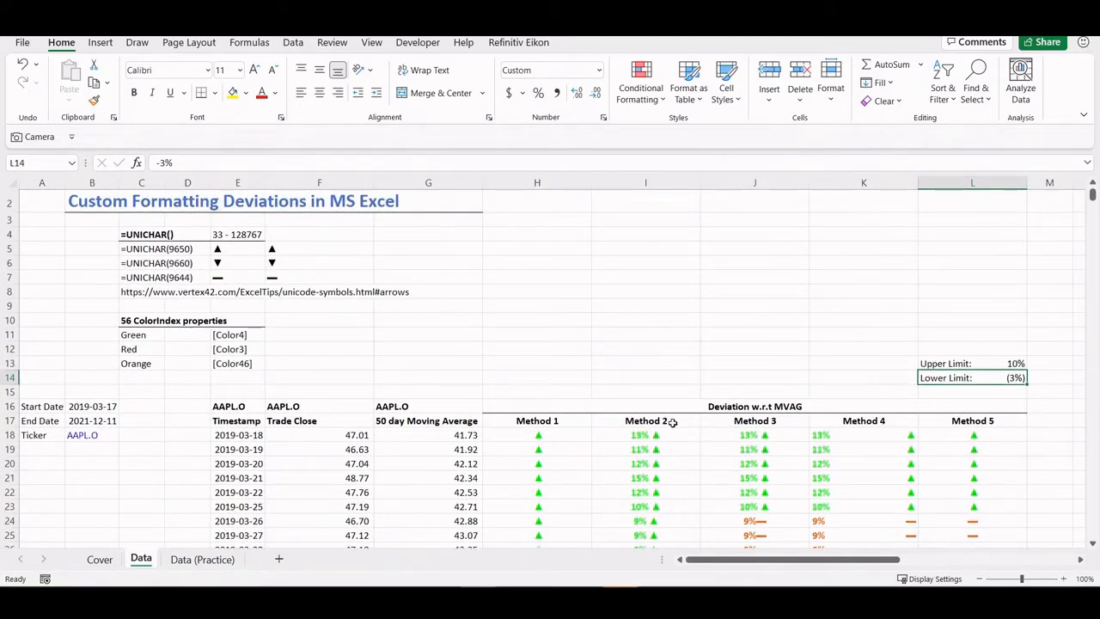
left_click(531, 441)
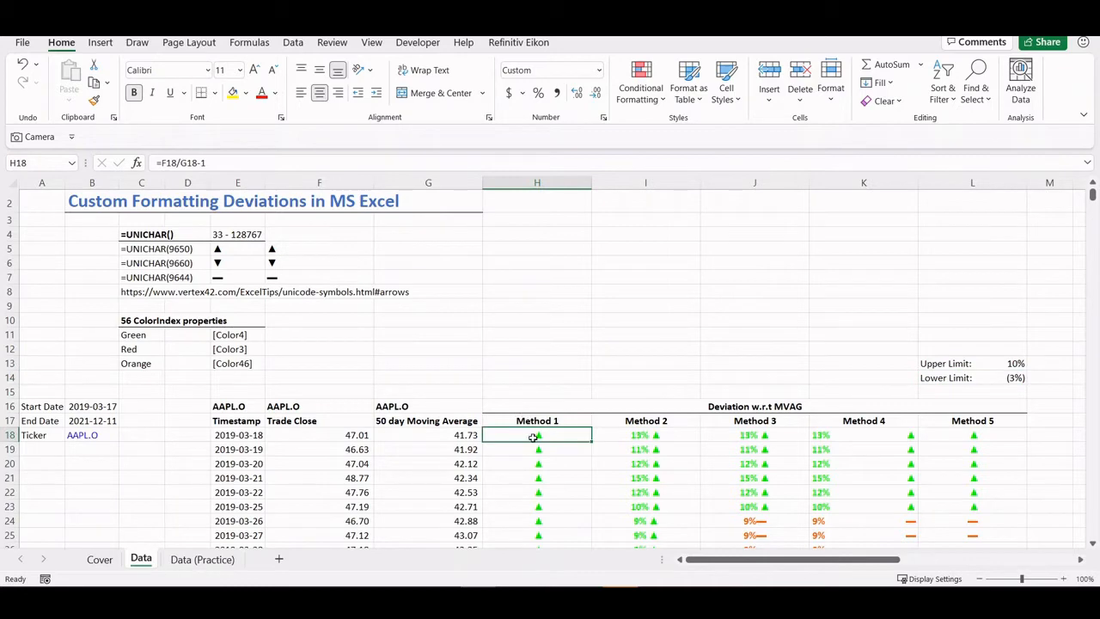
key("ctrl+Page_Down")
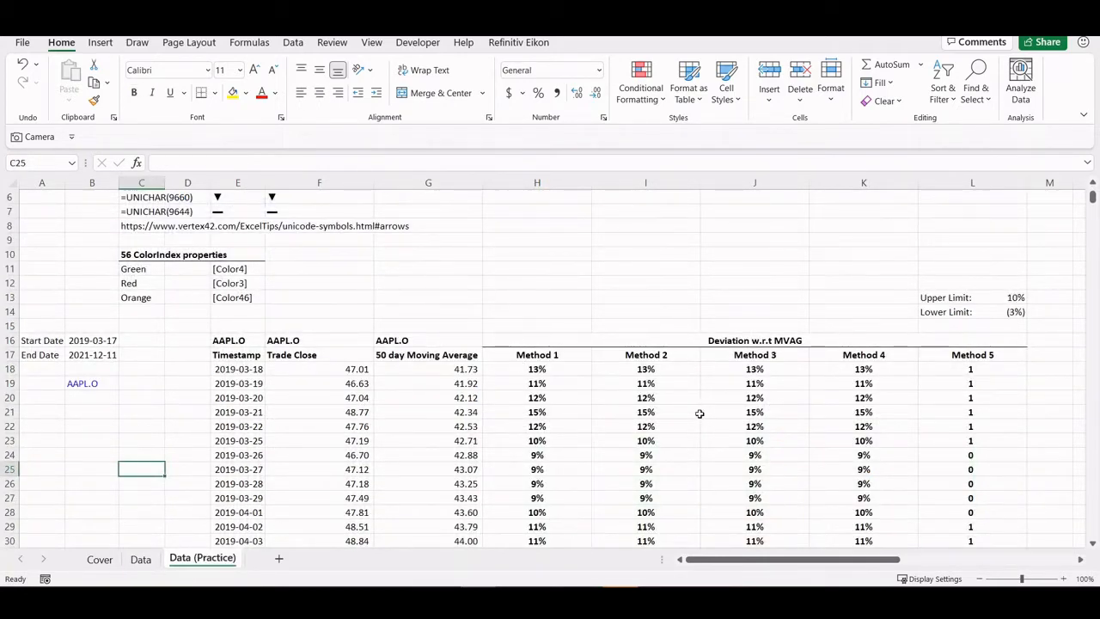
left_click(525, 370)
key("ctrl+space")
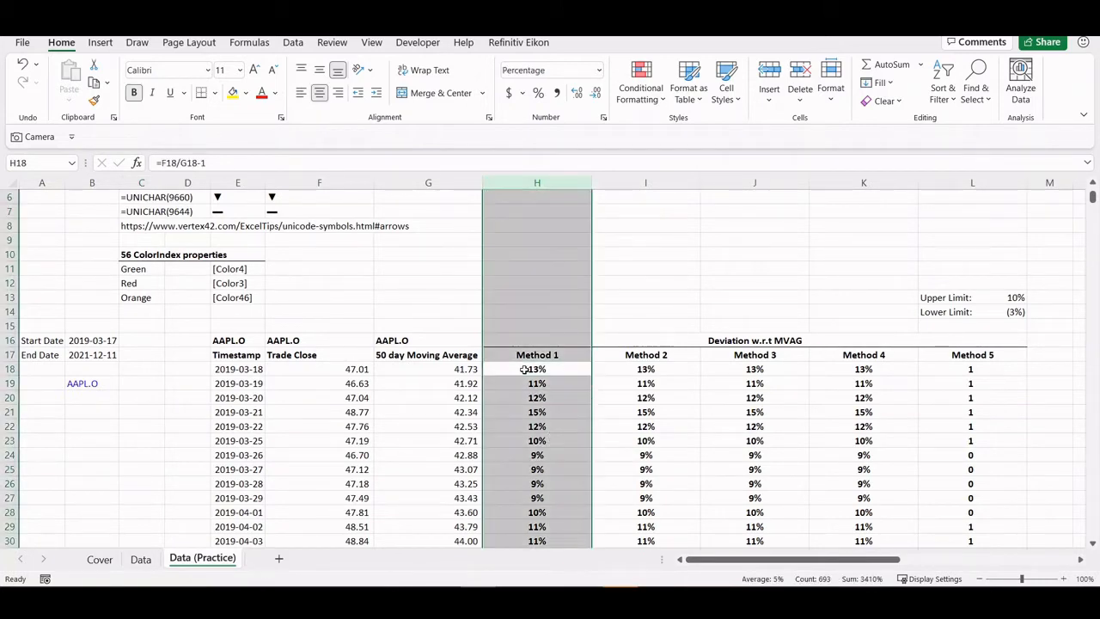
key("shift+Right")
key("shift+Right")
key("shift+Right")
key("shift+Right")
left_click(525, 370)
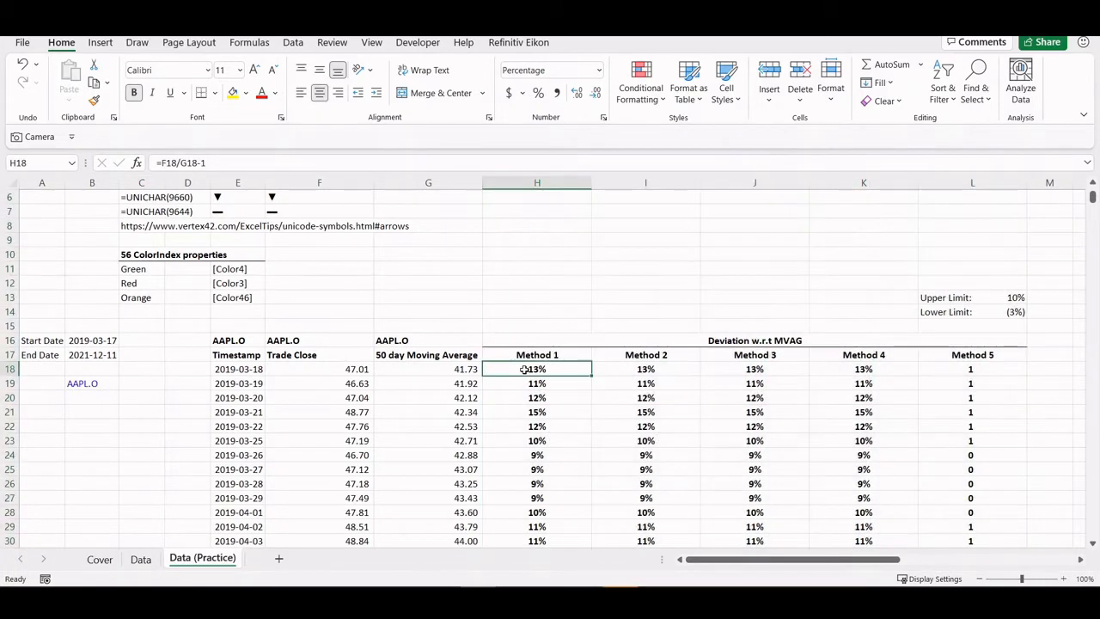
- Inspect the row 18 deviation formulas of Methods 1, 2 and 3 and the cells they reference
key("F2")
key("Escape")
key("Right")
key("F2")
key("Escape")
key("Right")
key("F2")
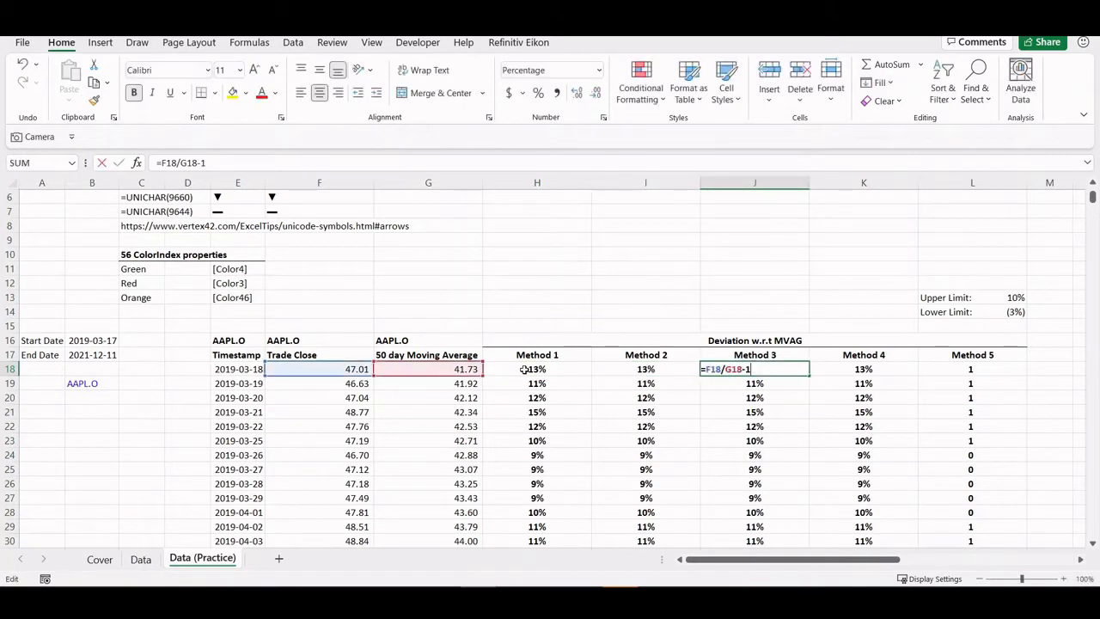
key("Escape")
key("Left")
key("Left")
key("Left")
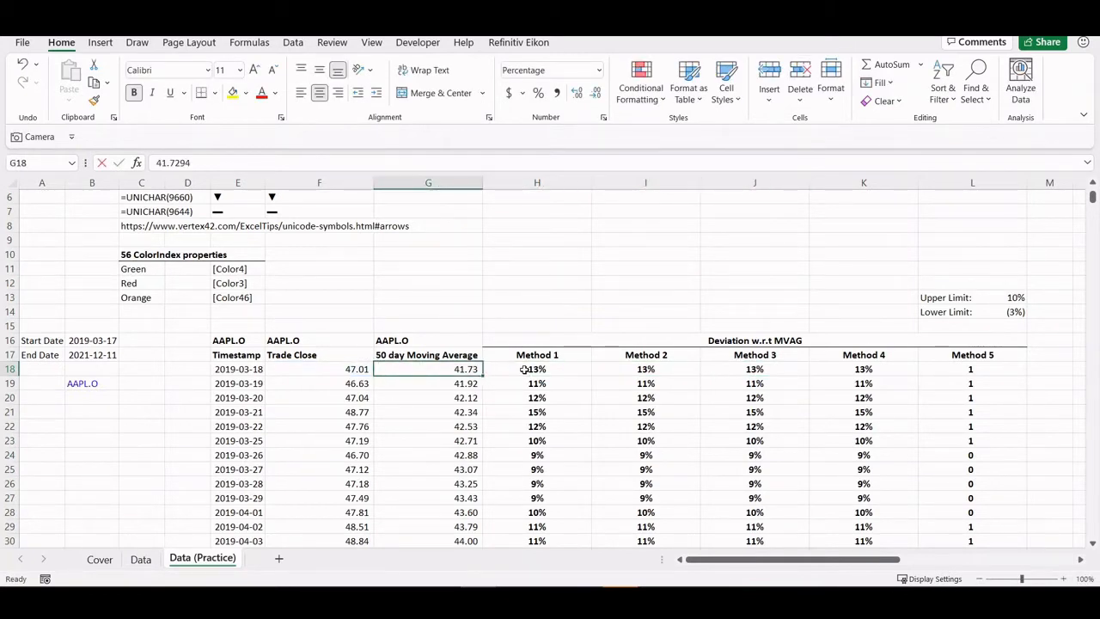
- Recheck the Method 2 formula in row 18 and view the Method 5 formula in L18
key("Right")
key("Right")
key("F2")
key("Escape")
key("Right")
key("Right")
key("Right")
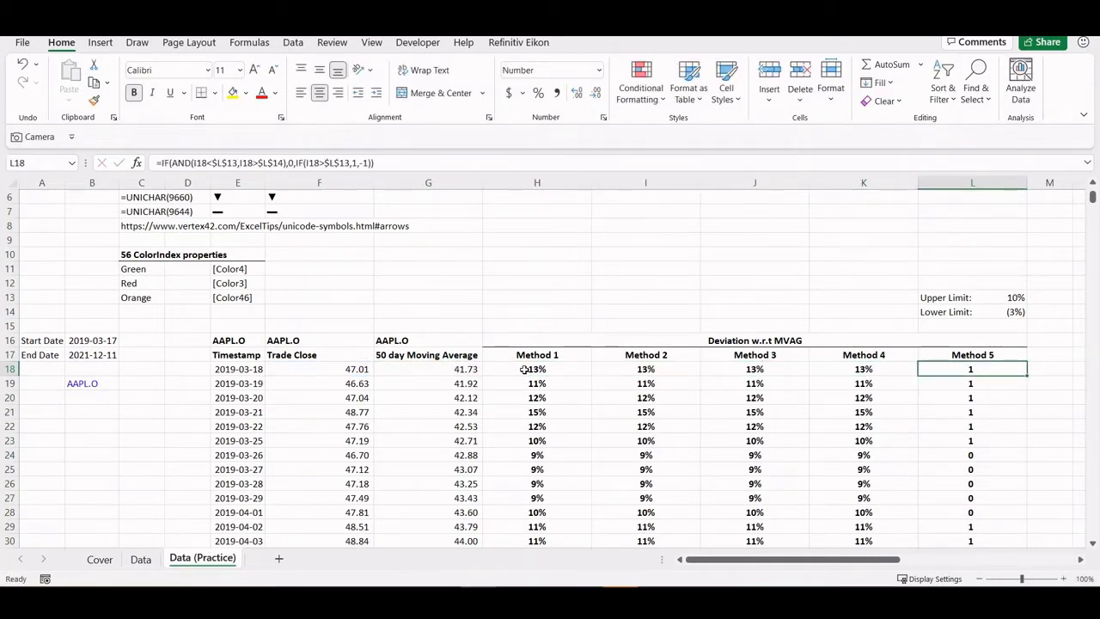
- Inspect the Method 5 formula in L18 and the Upper Limit and Lower Limit cells it references
key("F2")
key("Escape")
key("Up")
key("Up")
key("Up")
key("Up")
key("Up")
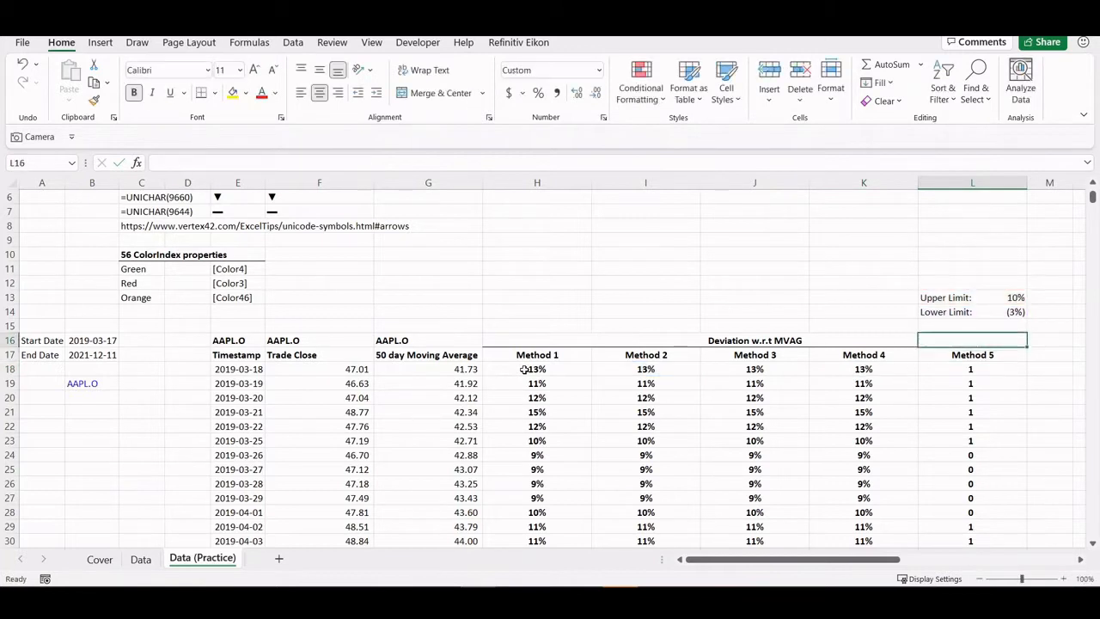
key("Down")
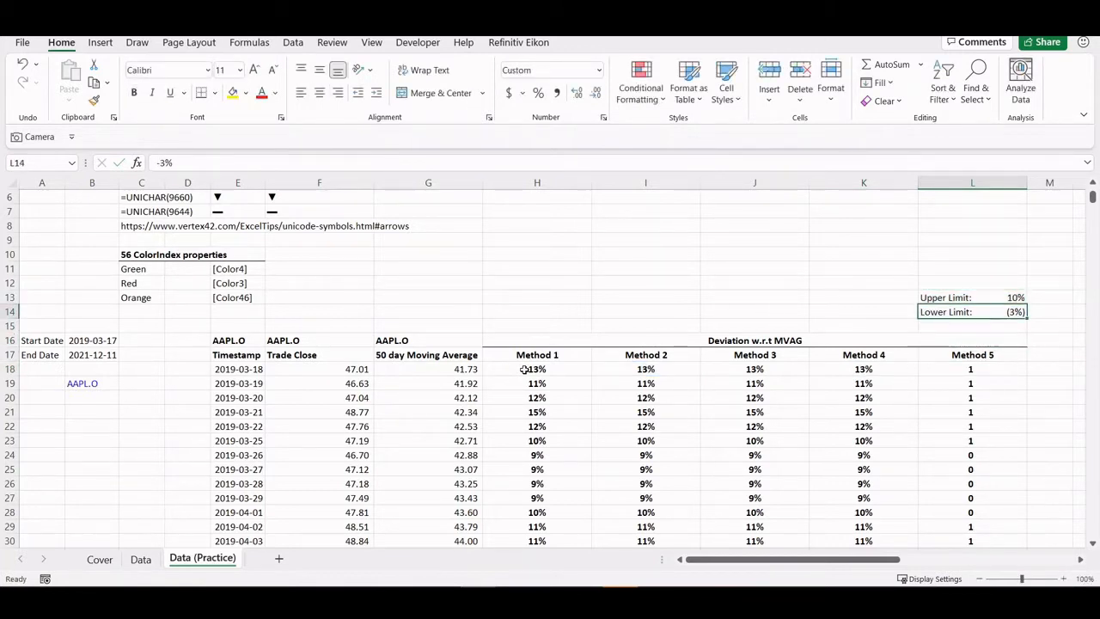
- View the first Method 1 deviation formula in H18
key("Left")
key("Left")
key("Left")
key("Left")
key("Left")
key("Down")
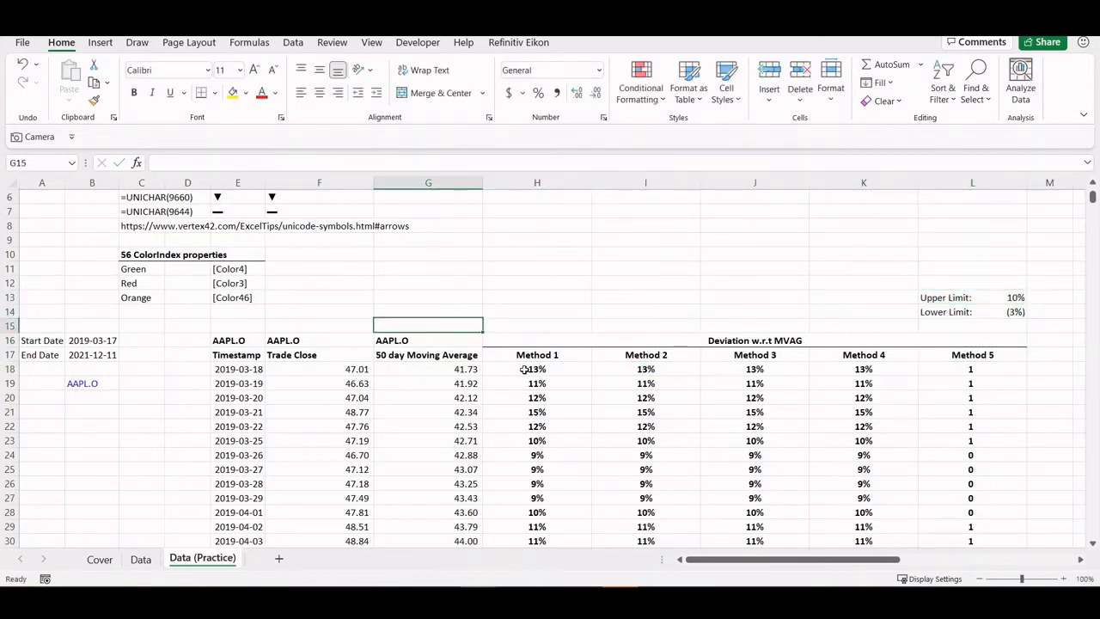
key("Down")
key("Right")
key("ctrl+space")
left_click(524, 370)
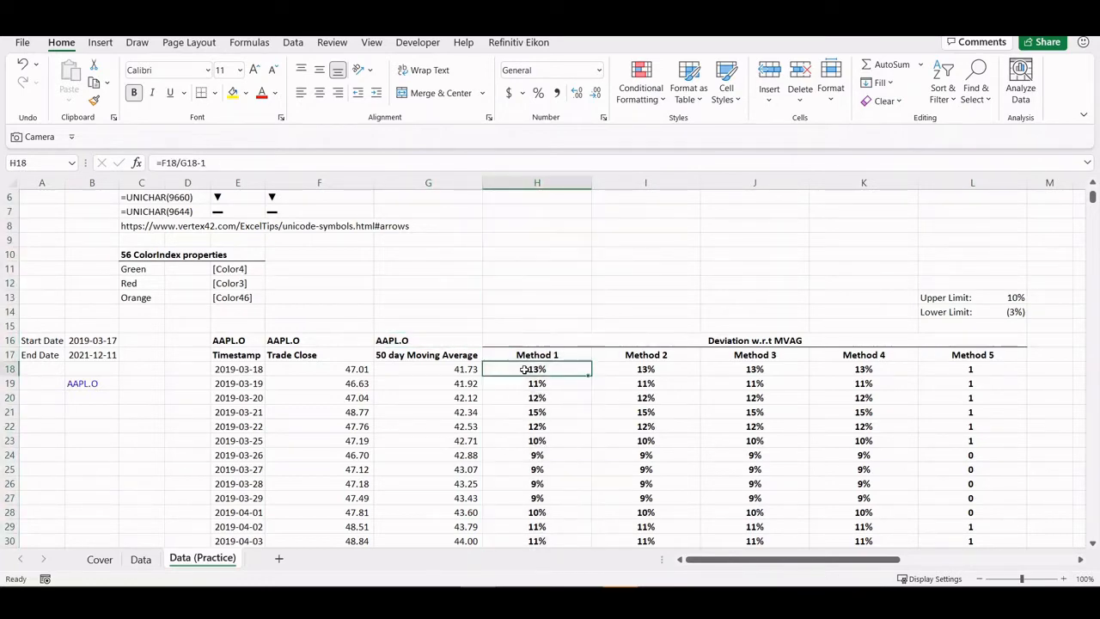
- View the available geometric shapes in the Symbol dialog for F5, leaving the cell's up triangle as it is
scroll(524, 370, "up", 2)
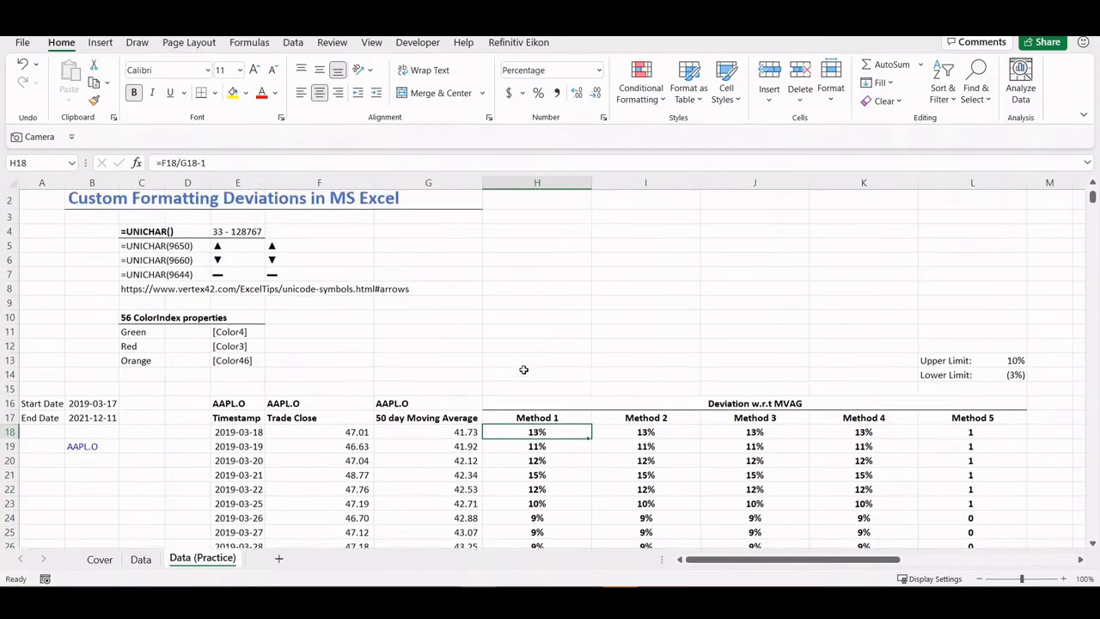
left_click(269, 262)
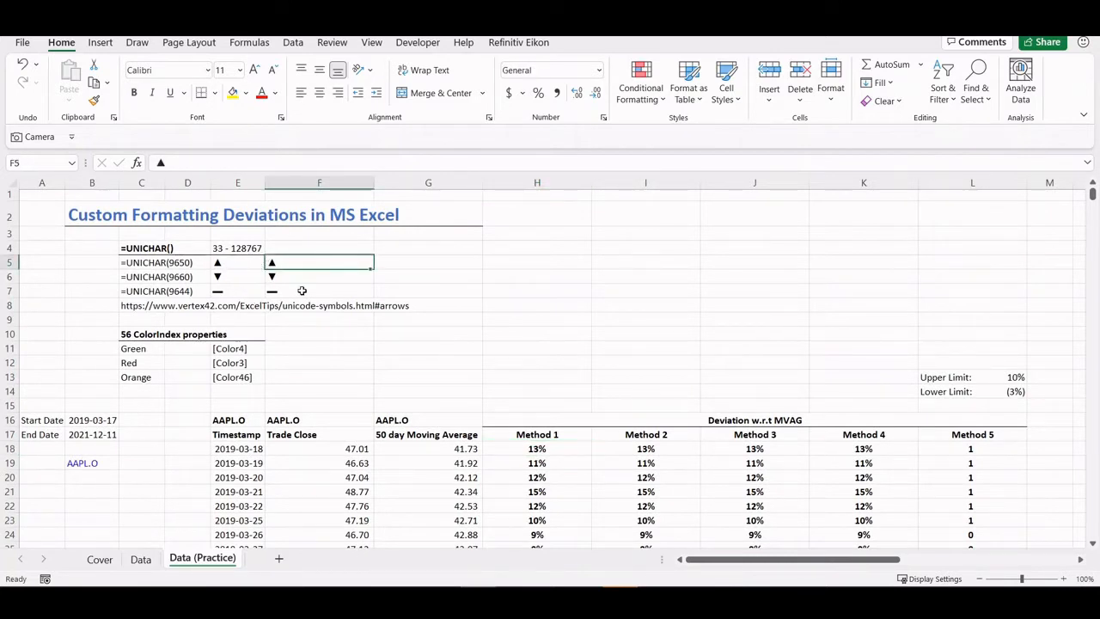
left_click(100, 42)
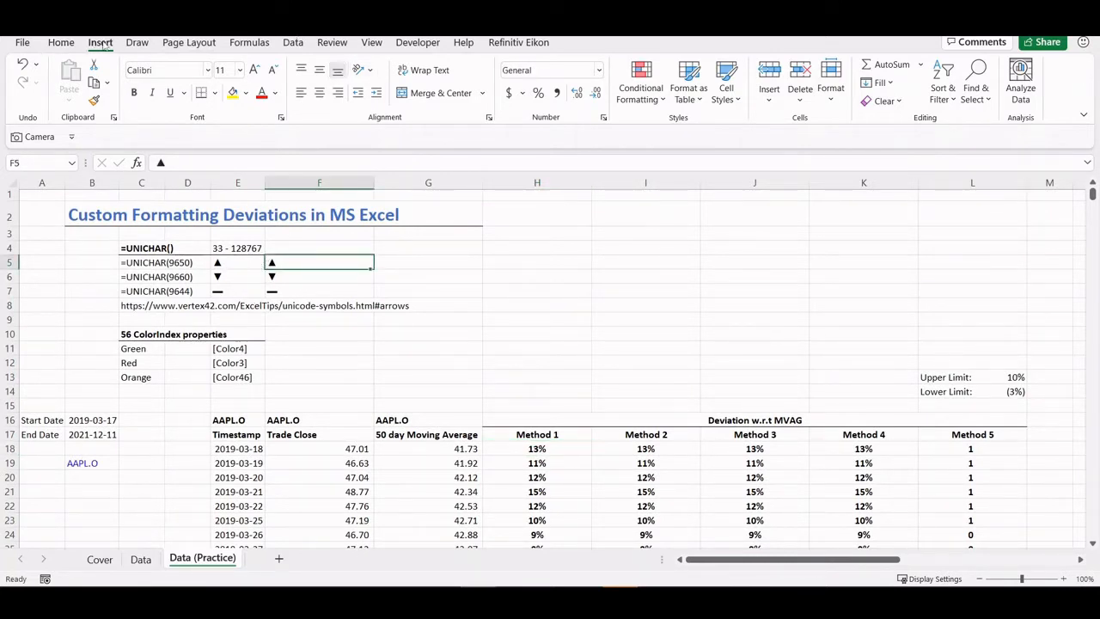
left_click(922, 80)
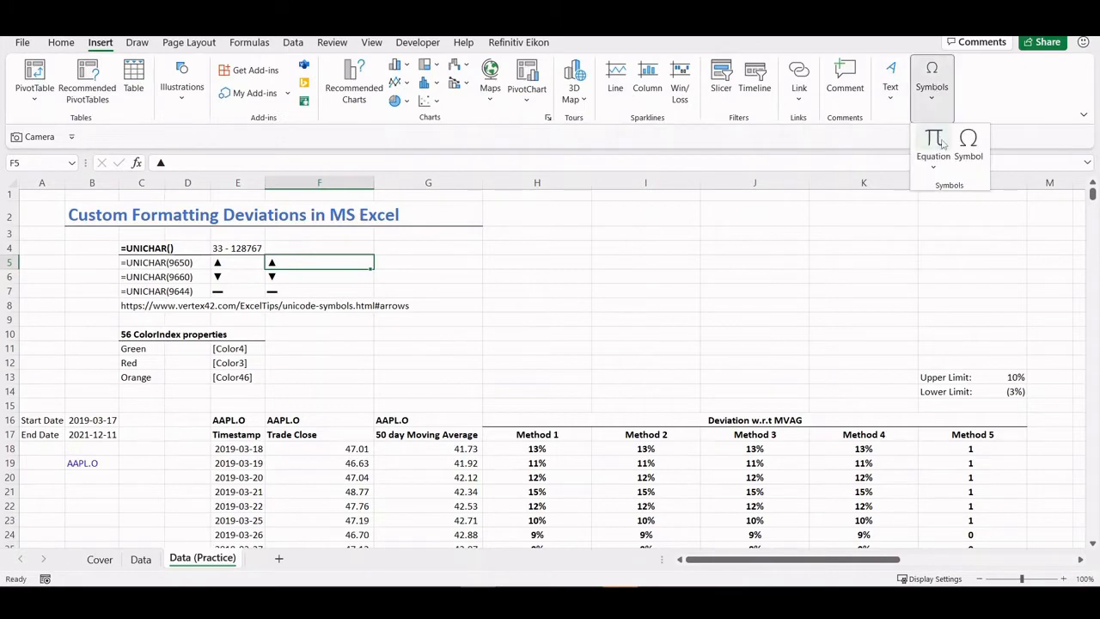
left_click(971, 146)
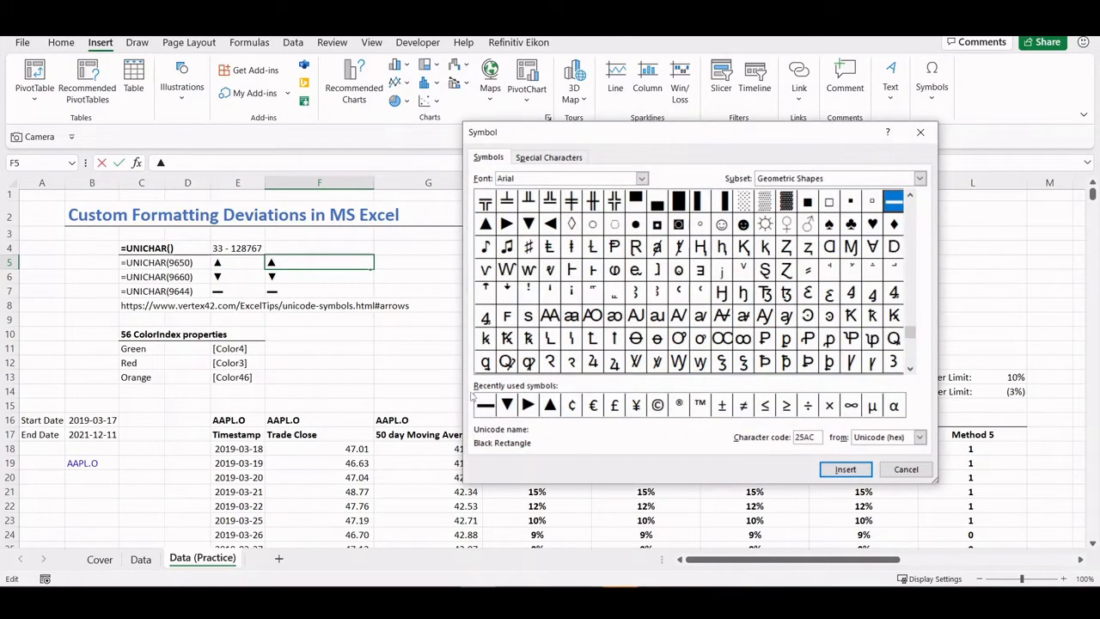
left_click(905, 469)
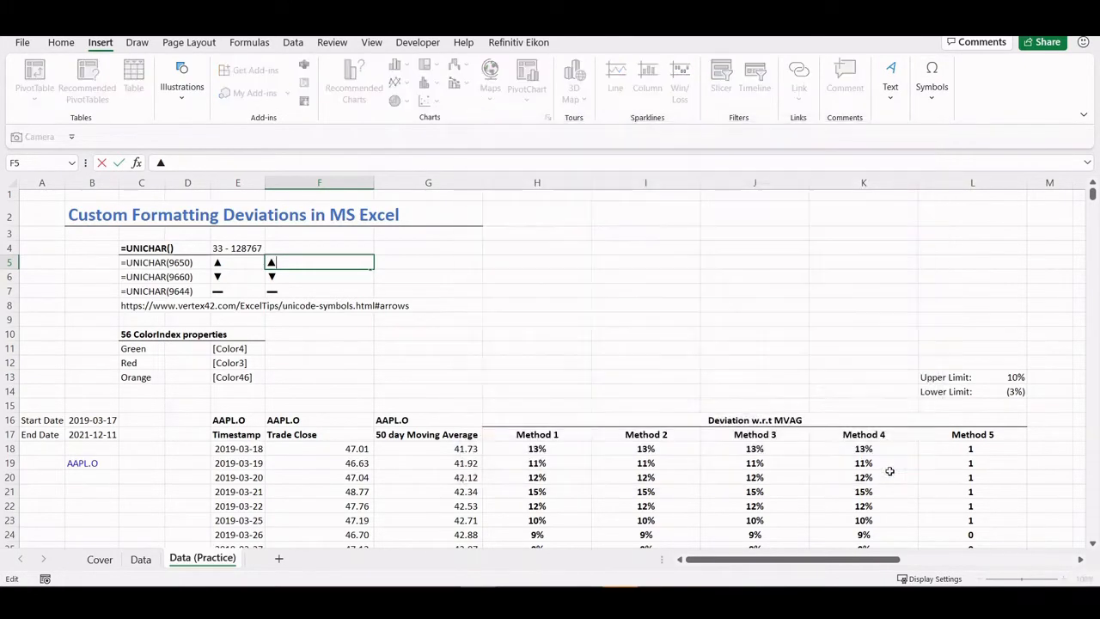
- Review the UNICHAR formulas for codes 9650 and 9660, the online Unicode symbol list, and its link in C8
left_click(155, 250)
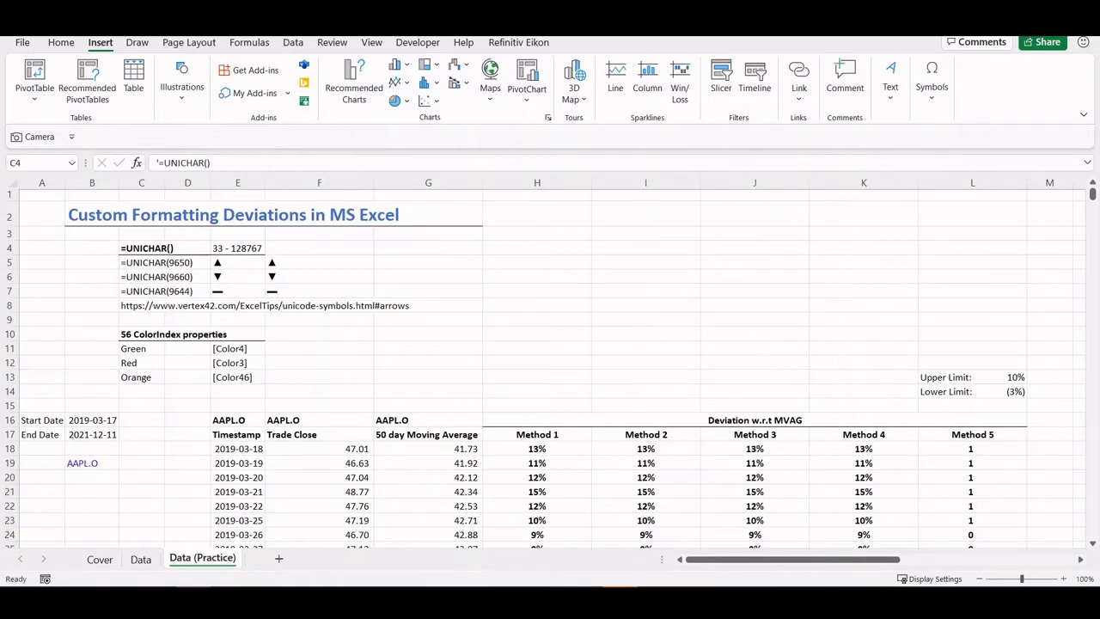
left_click(260, 263)
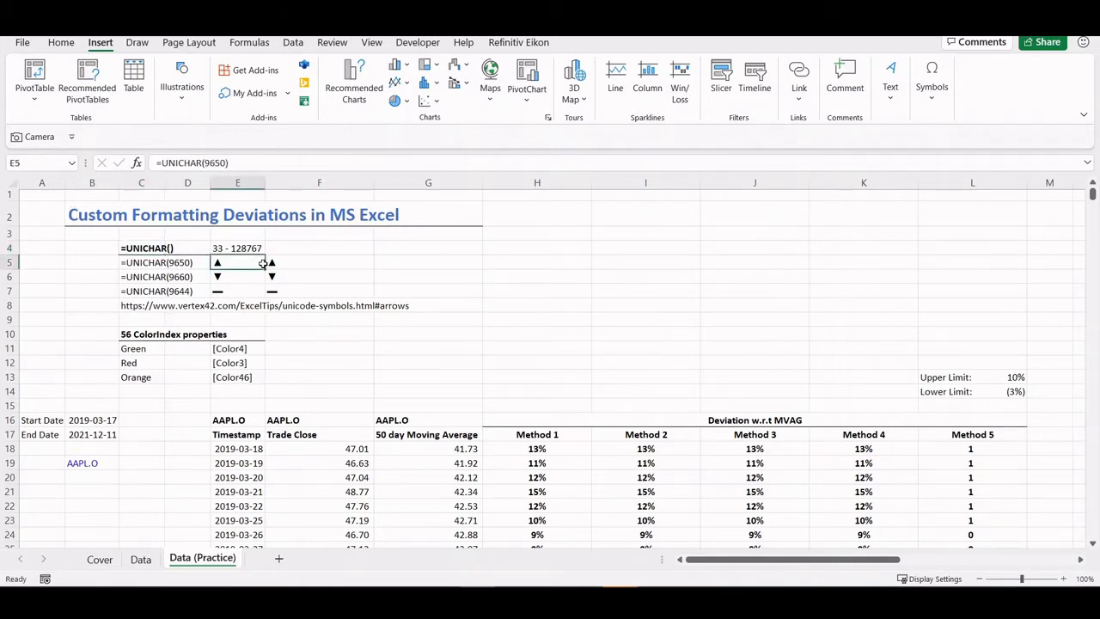
left_click(217, 279)
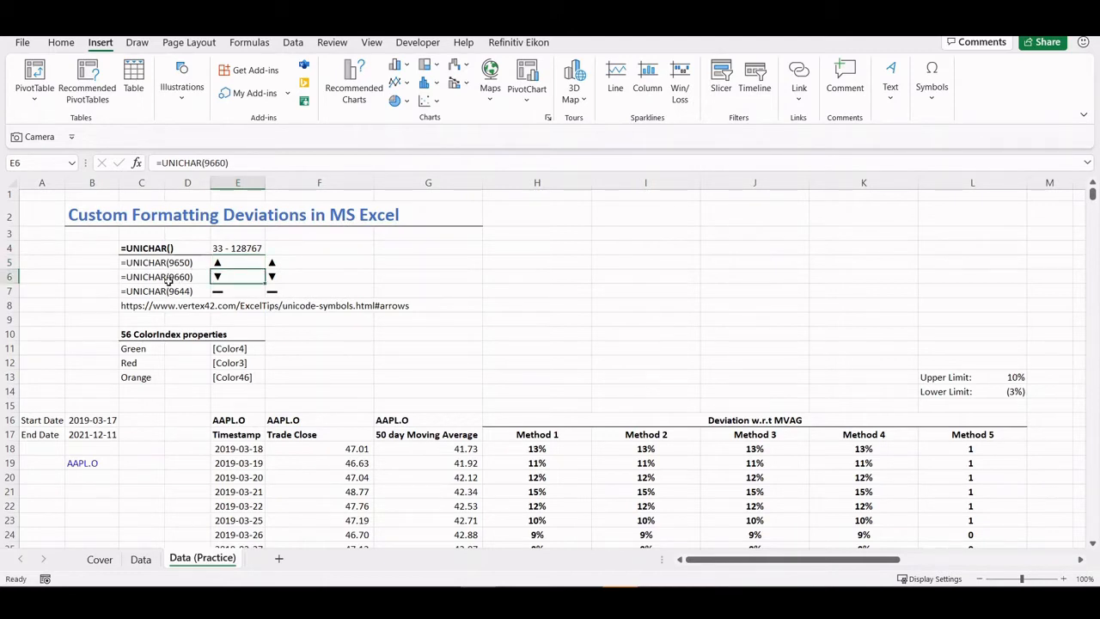
left_click(239, 162)
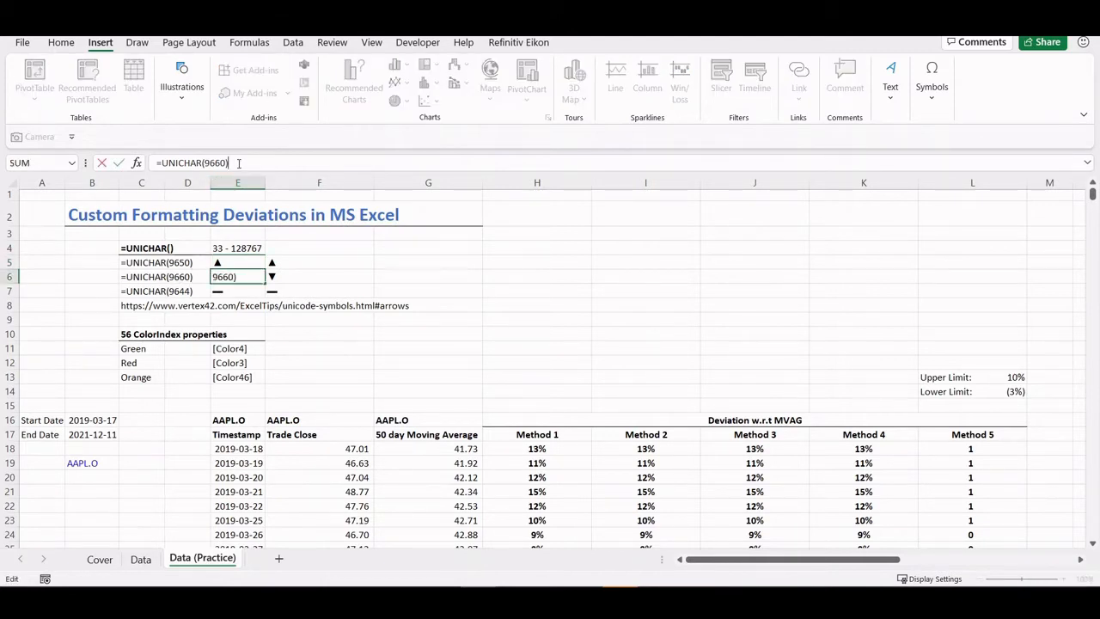
key("Return")
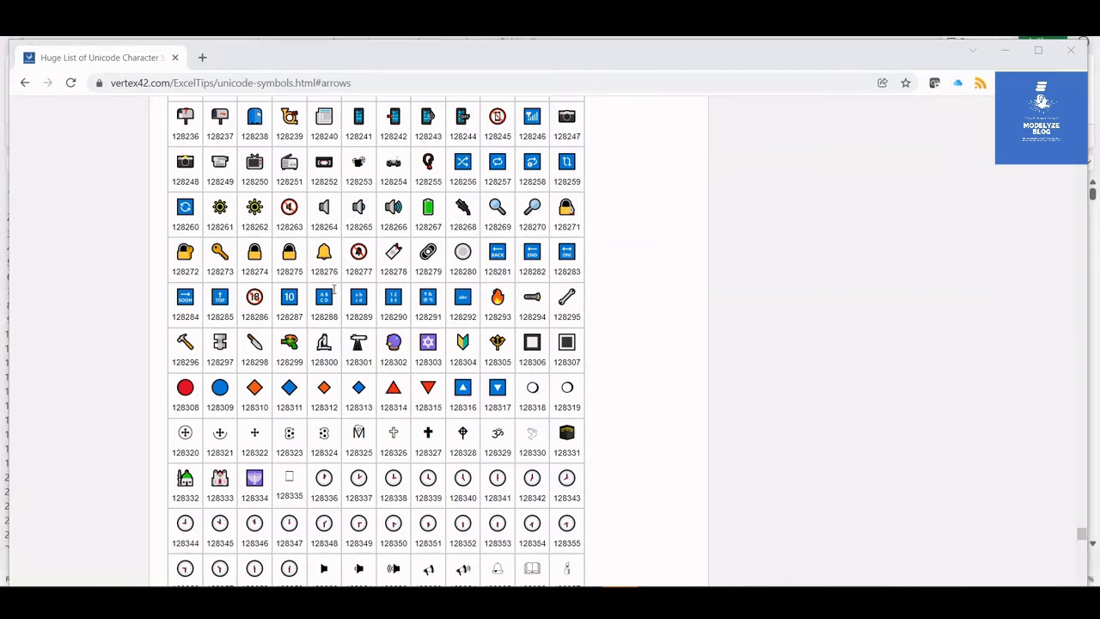
key("alt+Tab")
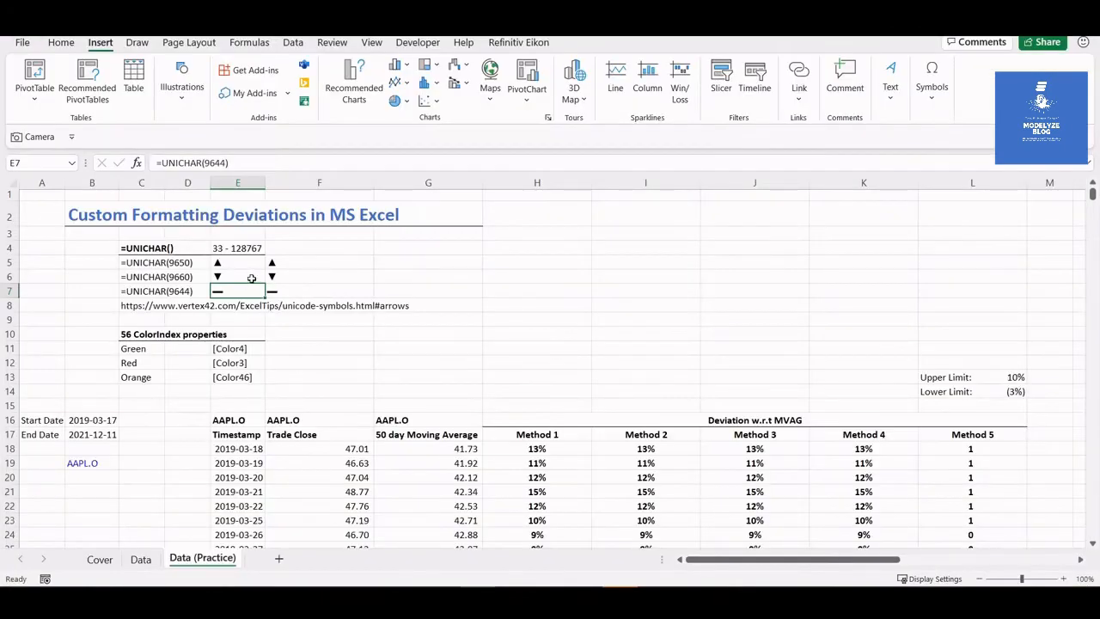
left_click(144, 307)
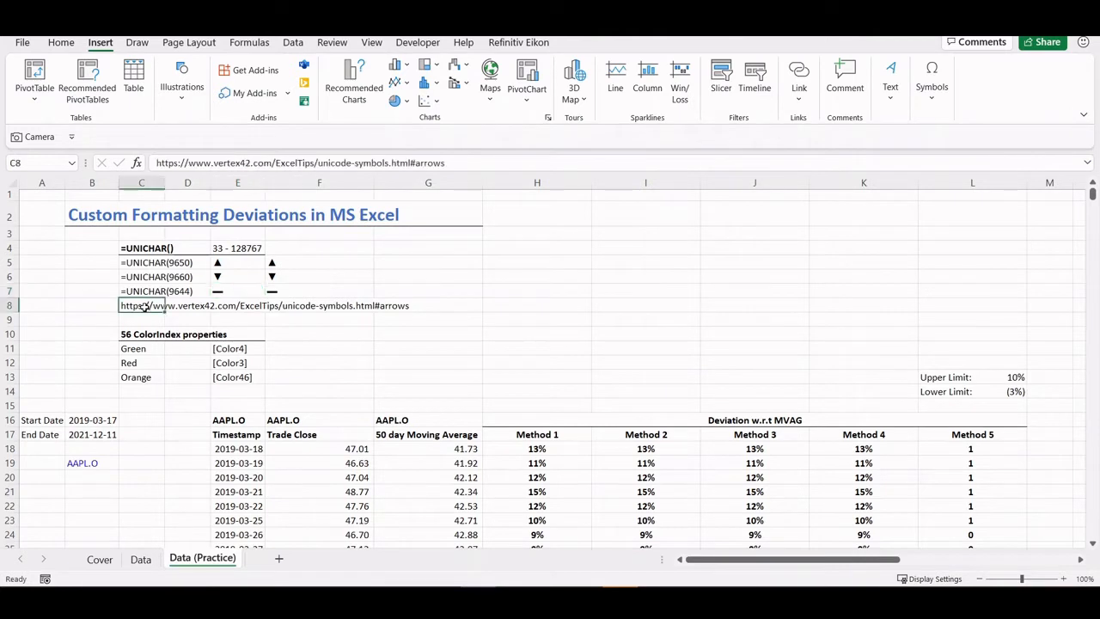
- Copy the UNICHAR(9650) up triangle from E5 and paste it into F5 as a value
left_click(288, 265)
key("Left")
key("ctrl+c")
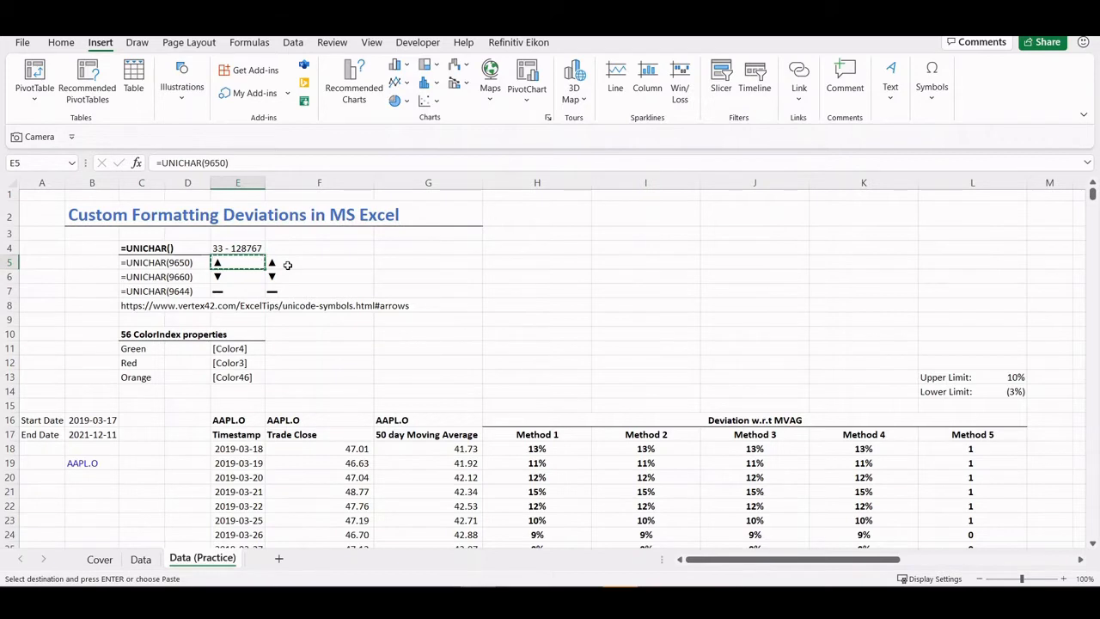
left_click(288, 265)
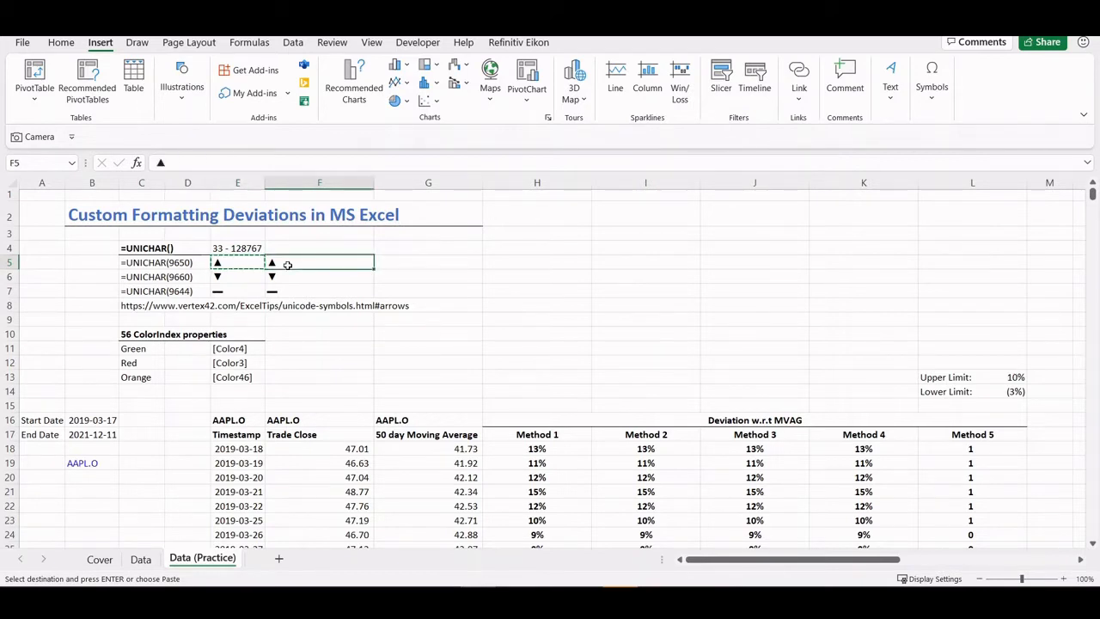
key("ctrl+alt+v")
key("v")
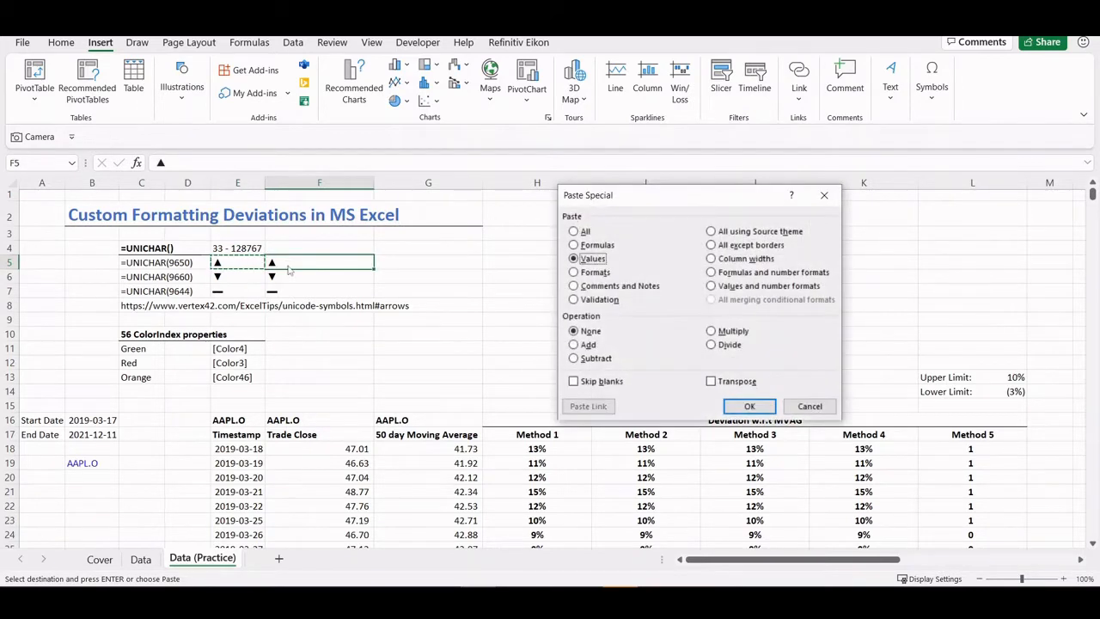
key("Return")
key("Down")
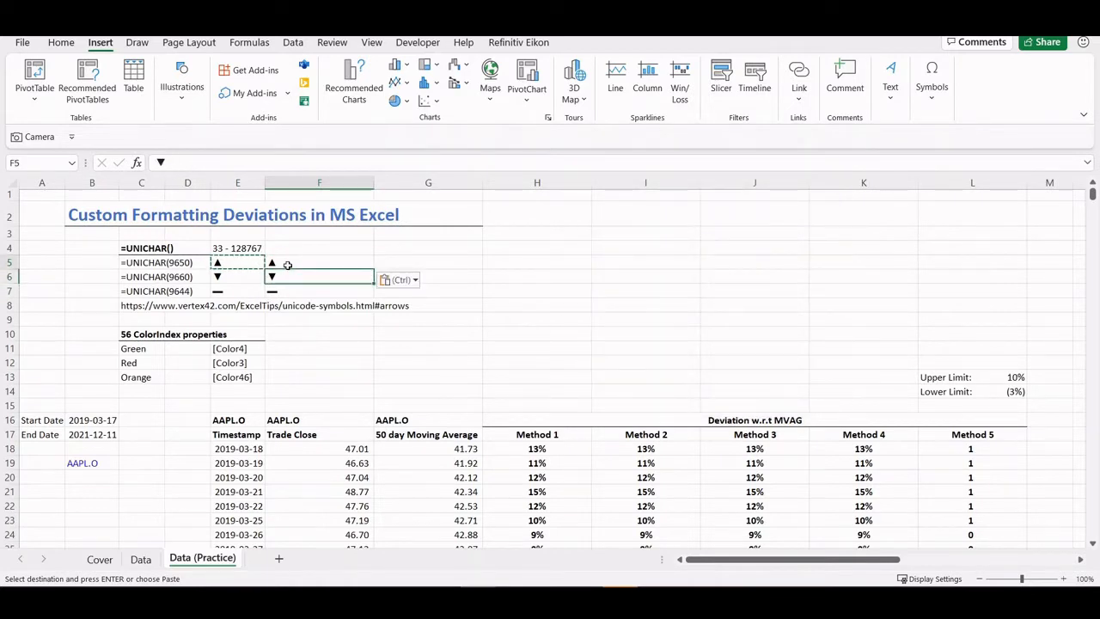
- Compare the sheet's green, red and orange color codes with the ColorIndex table in the browser's Excel 2007 article, and return to Excel
key("Down")
key("Down")
key("Down")
key("Down")
key("Down")
key("Left")
key("Left")
key("Left")
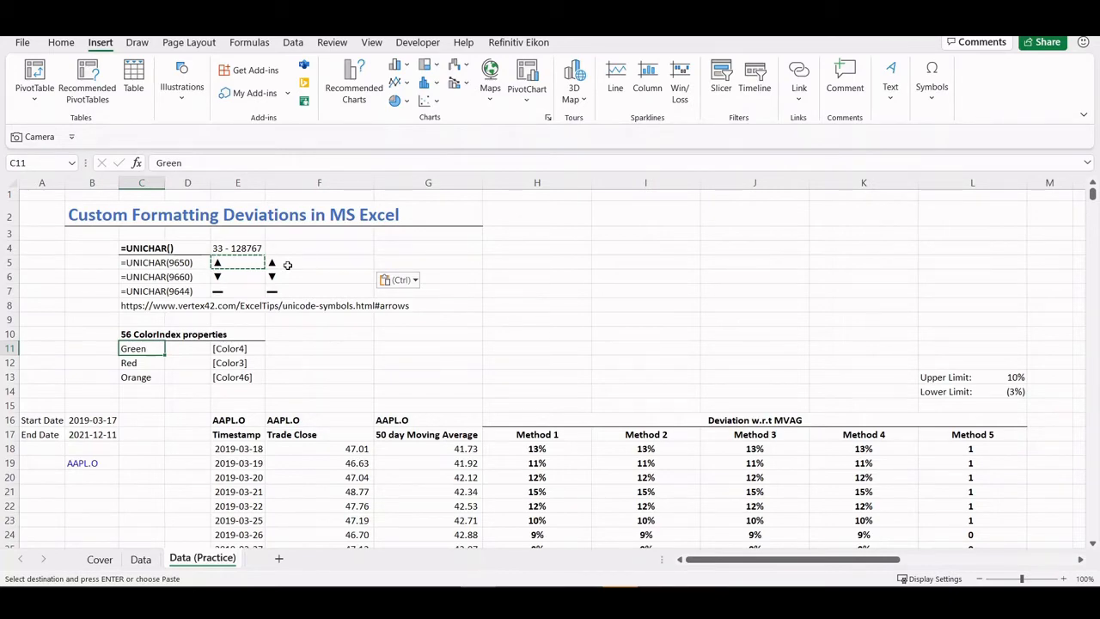
key("alt+Tab")
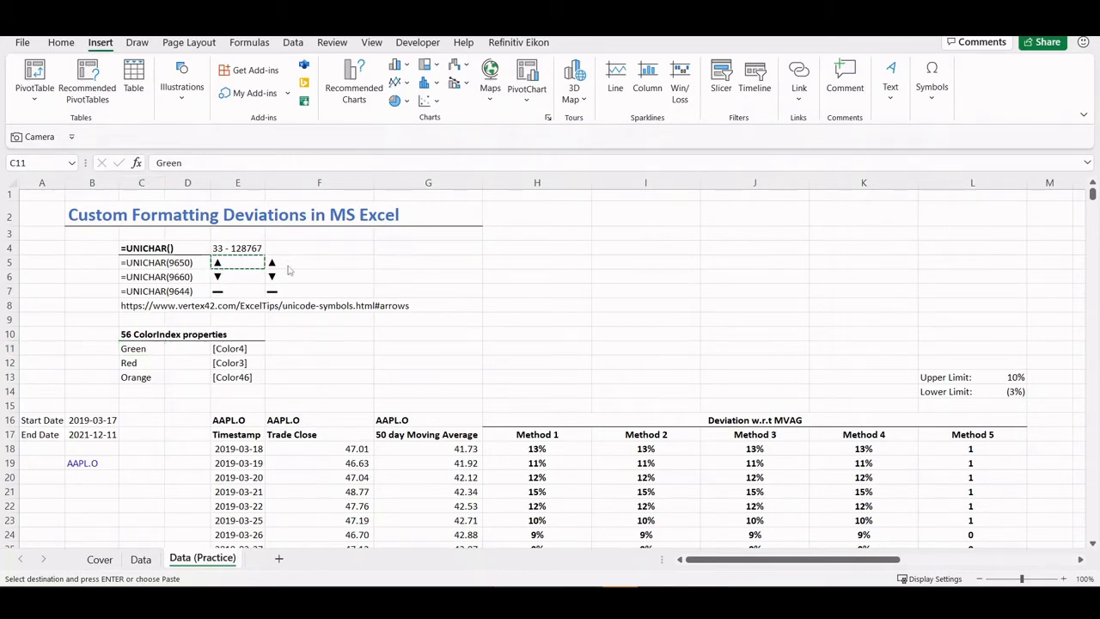
key("alt+Tab")
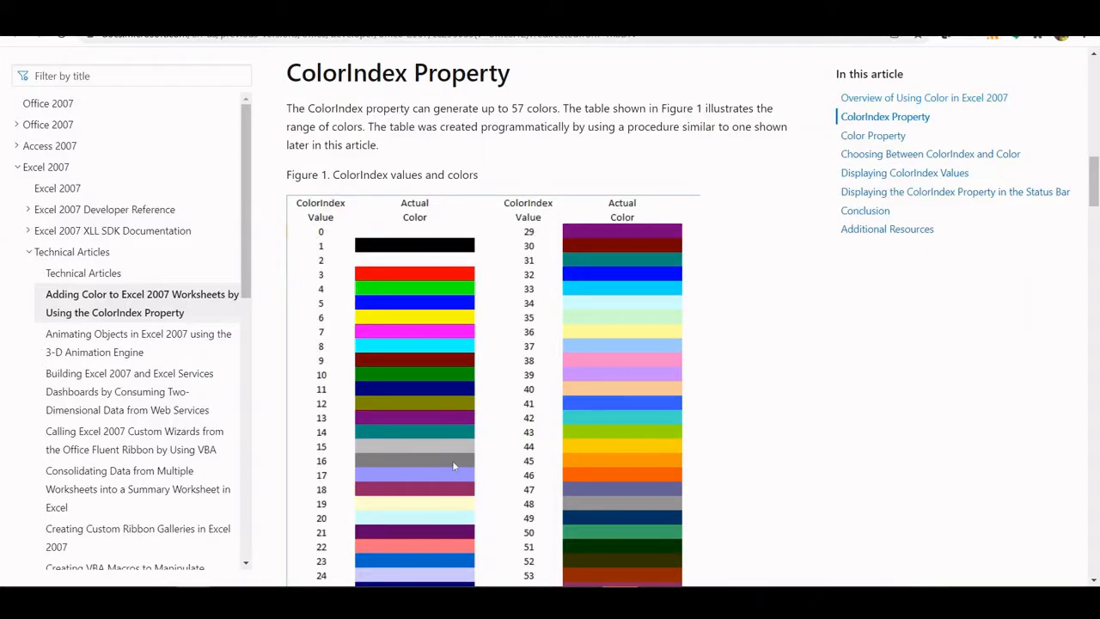
scroll(376, 247, "down", 2)
scroll(376, 247, "up", 3)
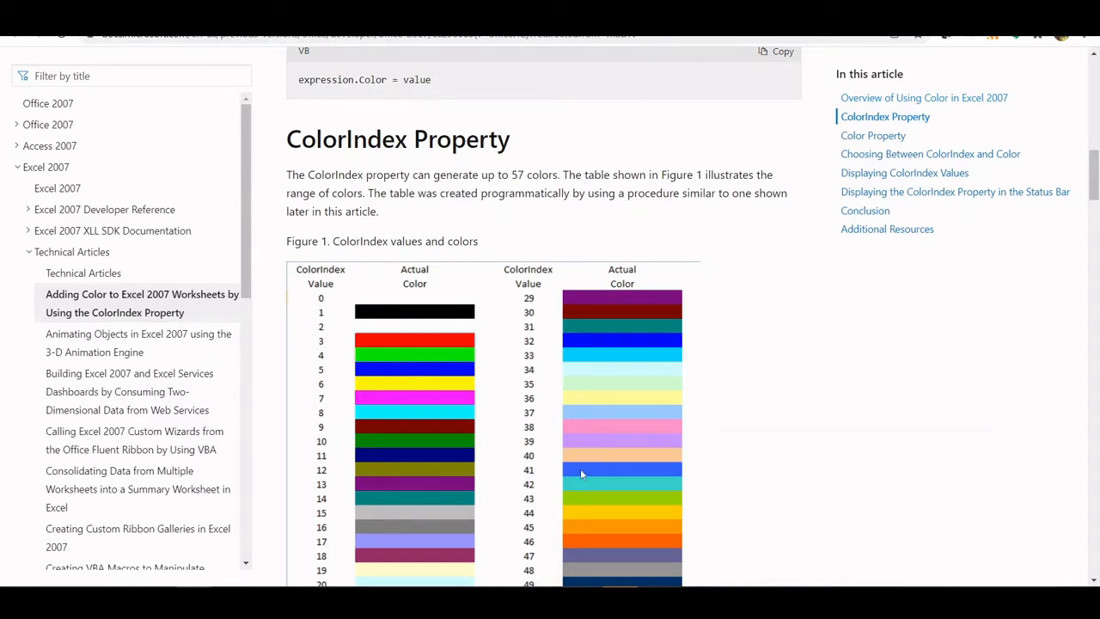
scroll(545, 513, "down", 1)
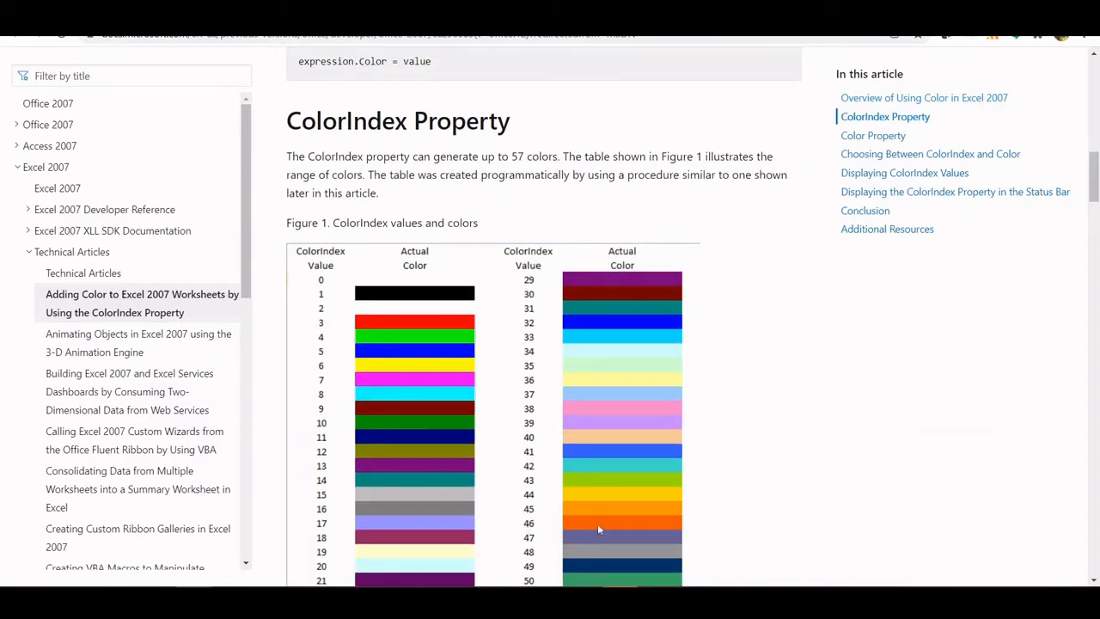
key("alt+Tab")
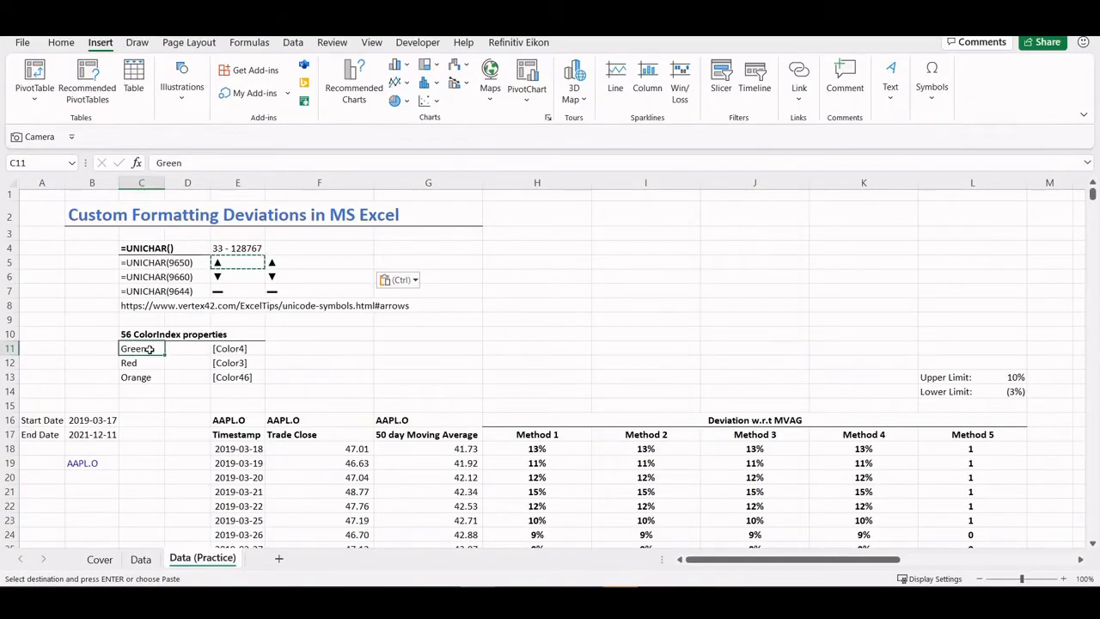
left_click(221, 380)
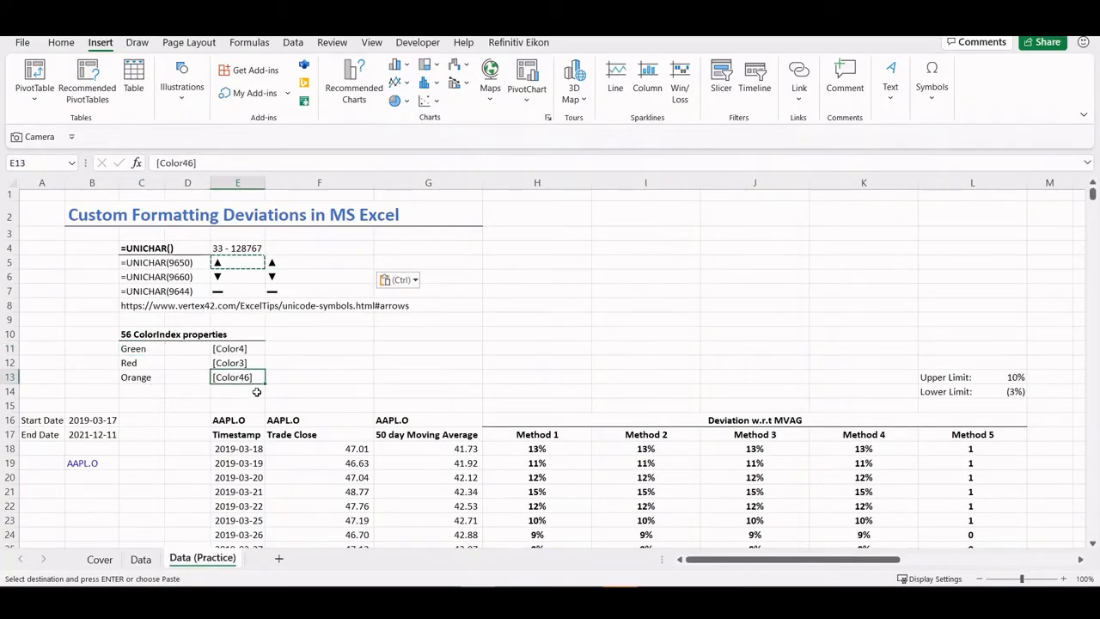
left_click(512, 447)
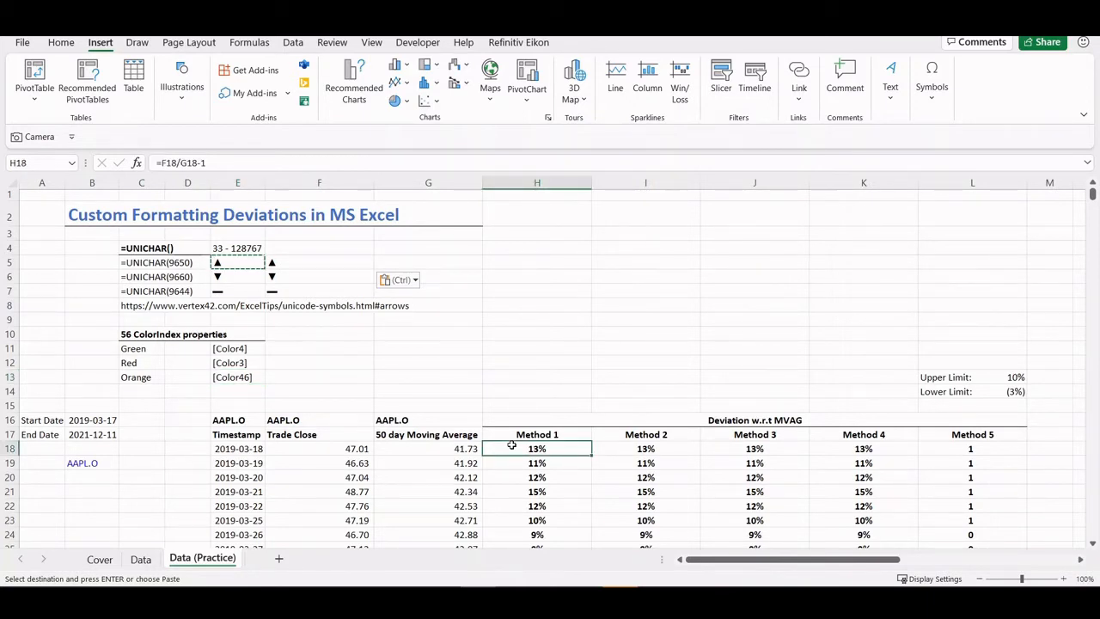
key("Escape")
key("ctrl+1")
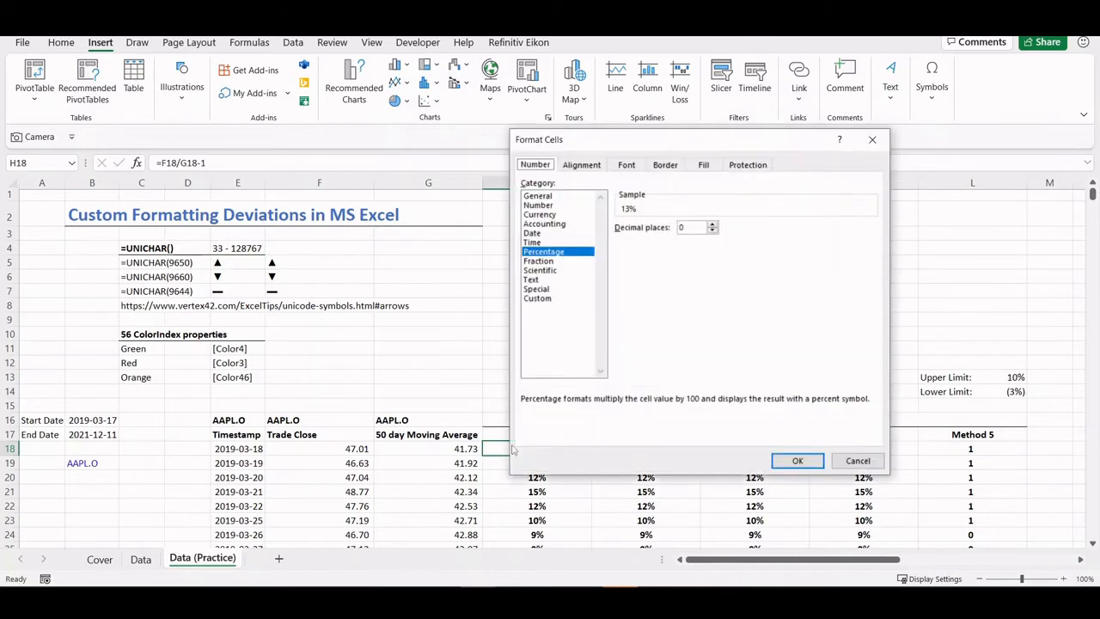
left_click(537, 298)
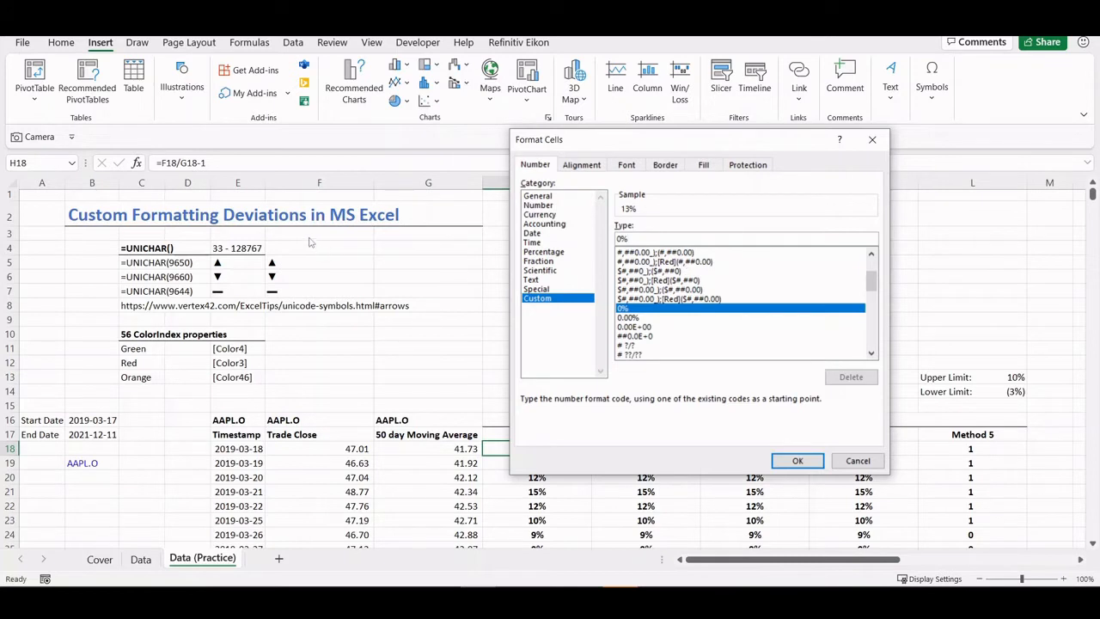
key("Return")
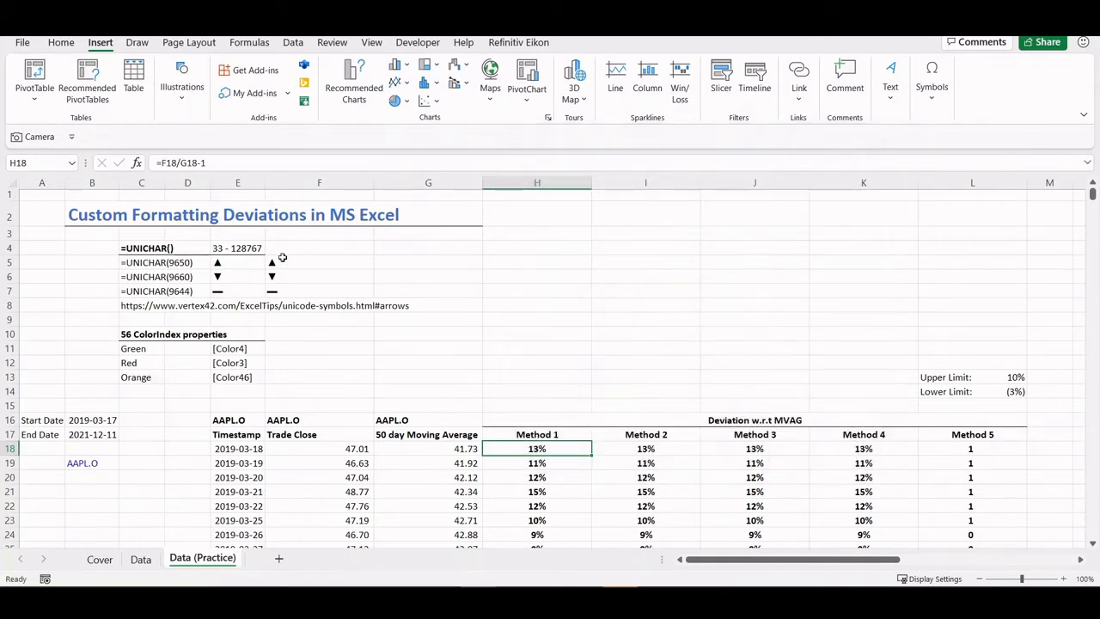
left_click(272, 263)
left_click_drag(174, 162, 157, 163)
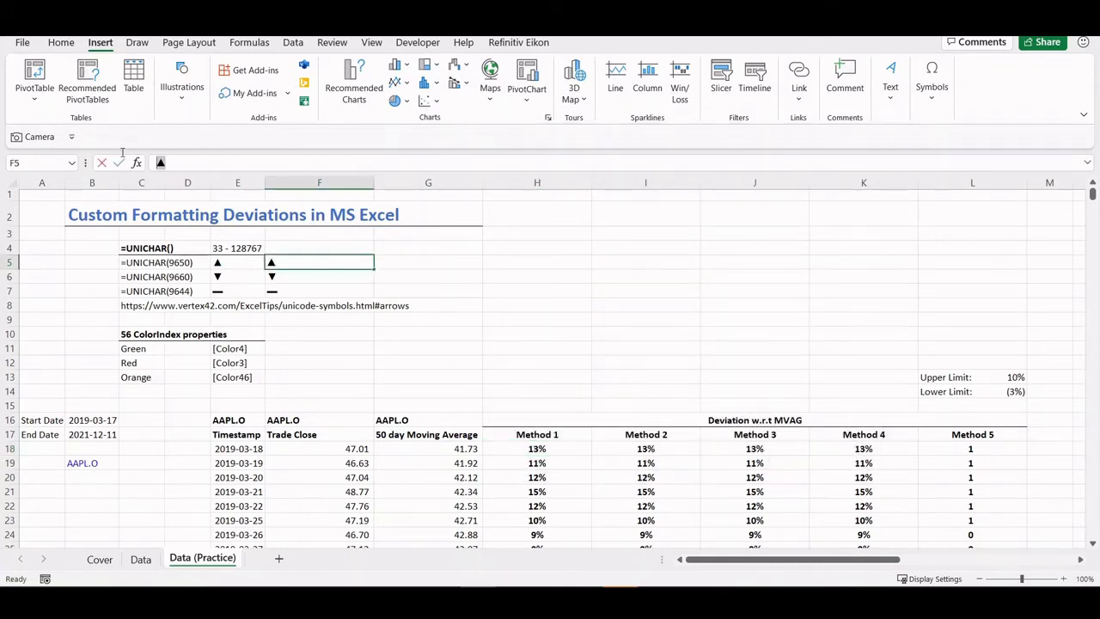
key("Escape")
left_click(519, 449)
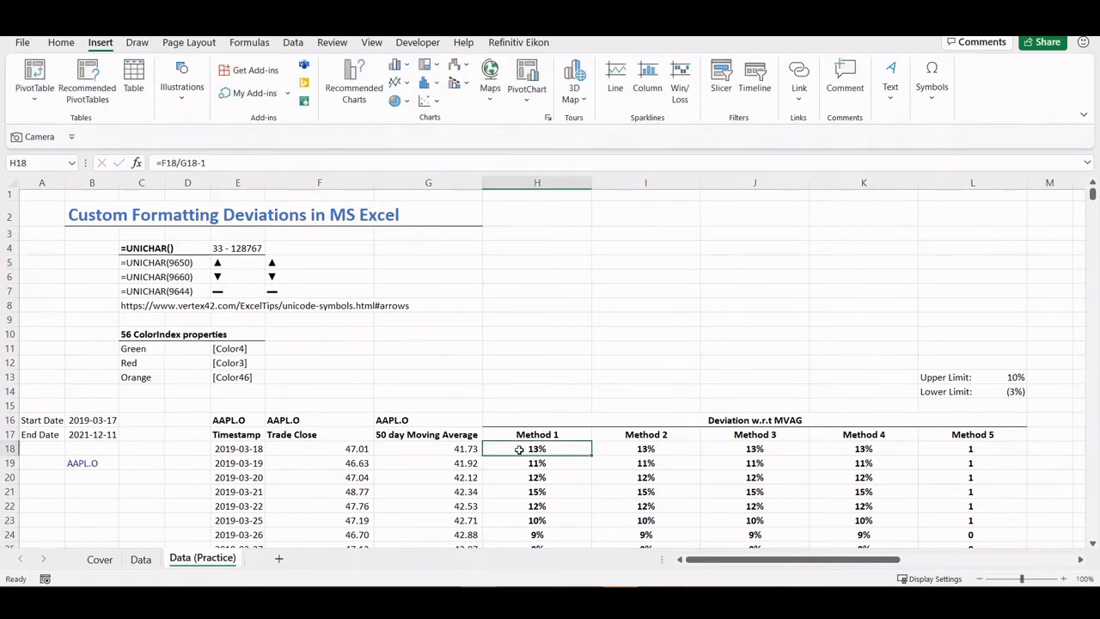
key("ctrl+1")
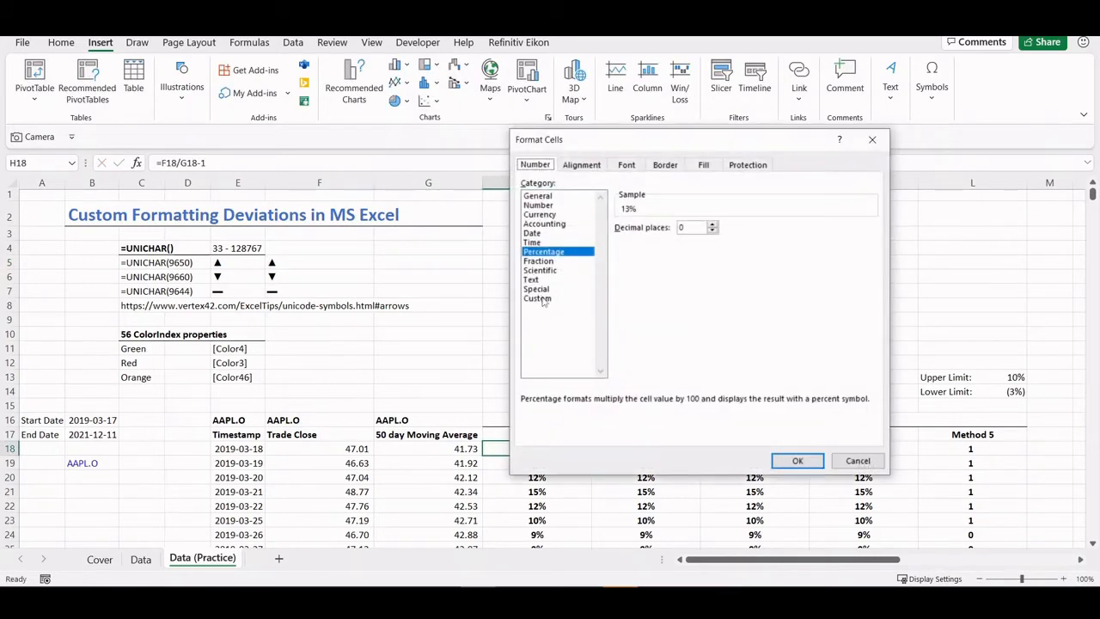
left_click(539, 298)
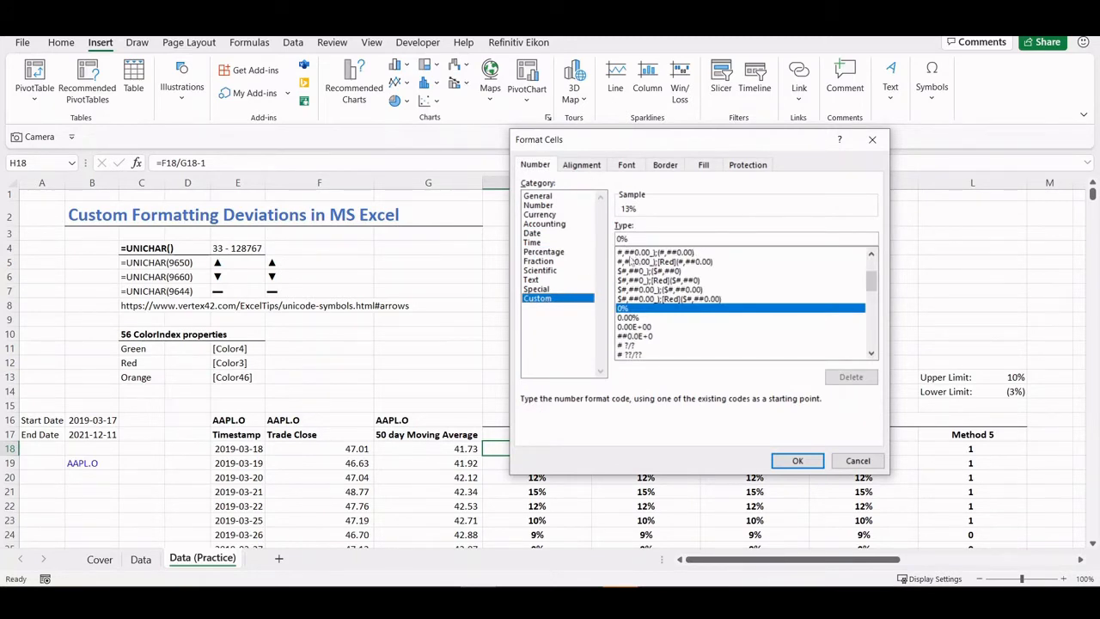
left_click_drag(629, 240, 593, 237)
key("BackSpace")
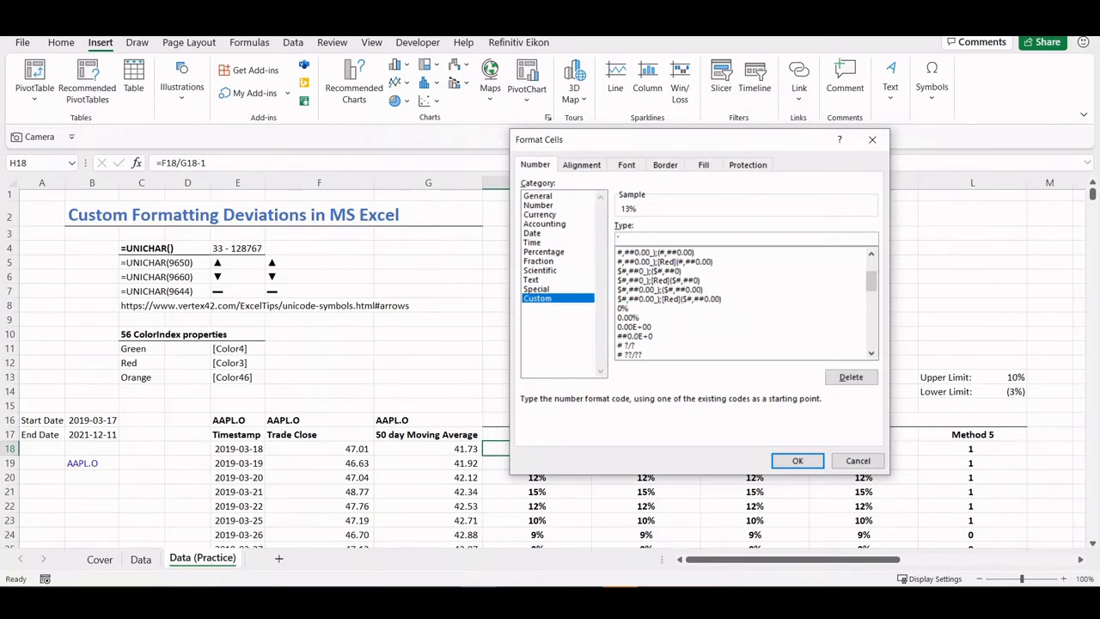
key("ctrl+v")
type("\"")
type(";\"")
key("Escape")
- Copy the down triangle character from the contents of F6, leaving the cell as it is
left_click(334, 272)
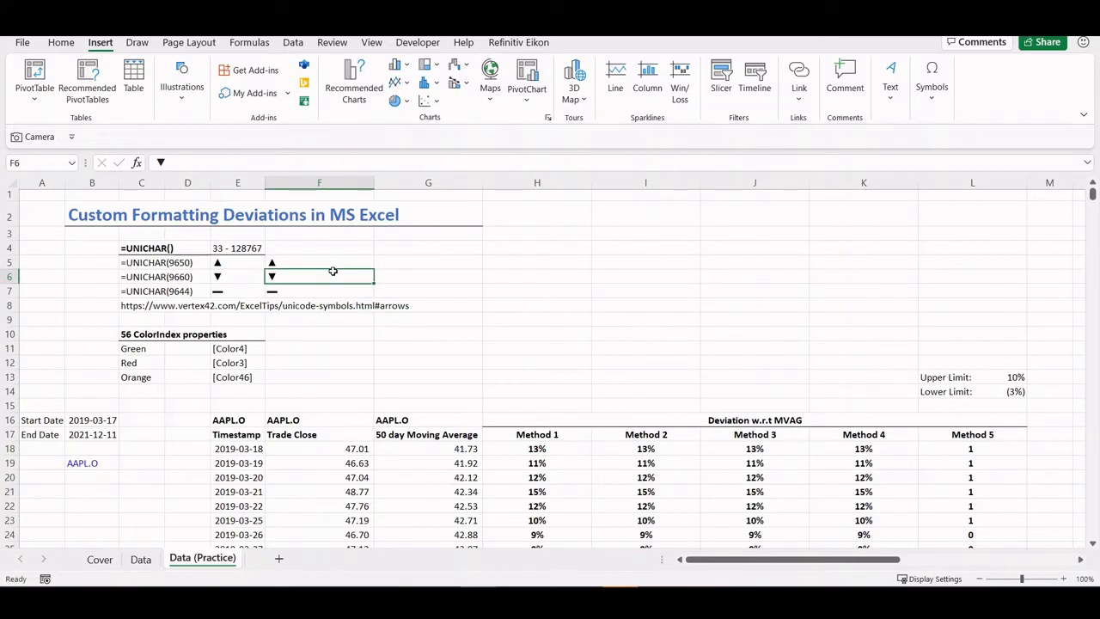
left_click_drag(168, 160, 131, 158)
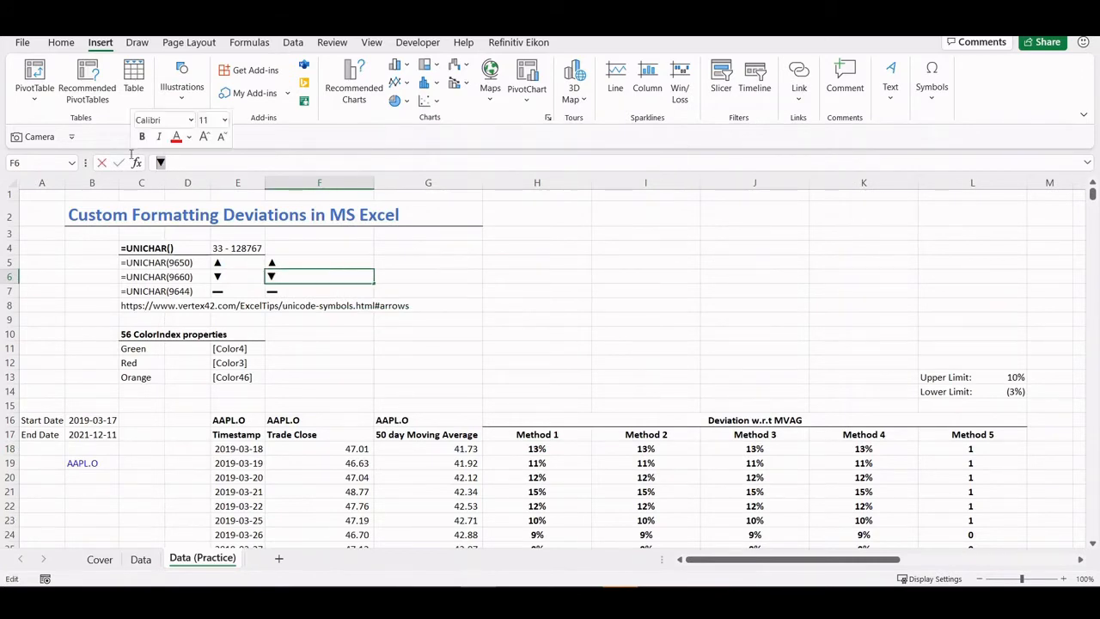
key("Escape")
key("Left")
key("Left")
key("Left")
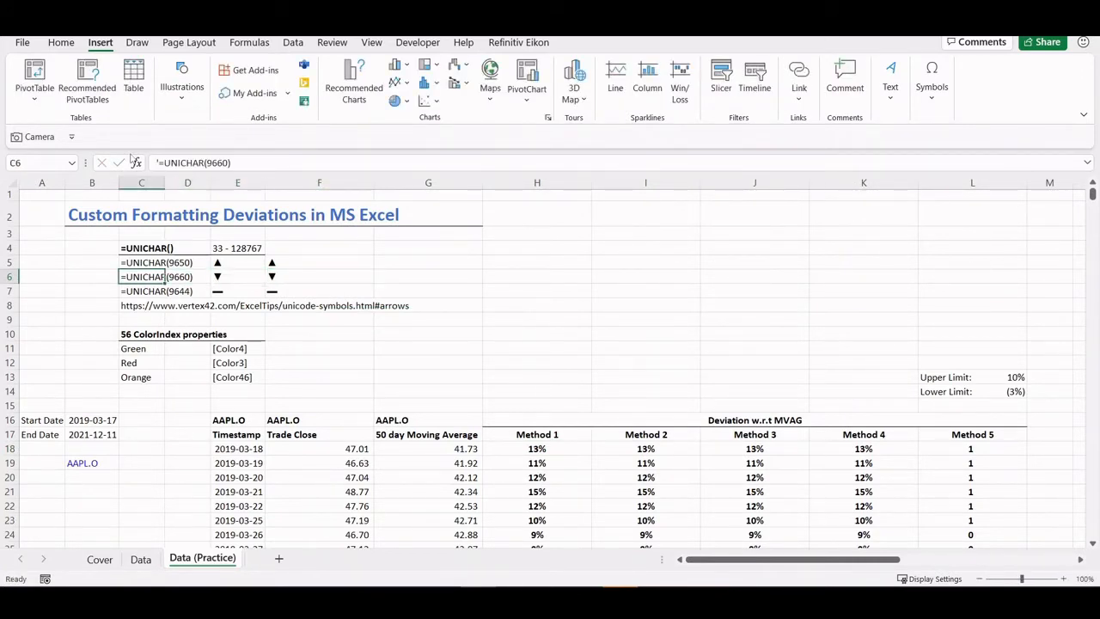
- Set H18's custom number format to ;"▼"; with the copied down triangle as the negative section
left_click(533, 447)
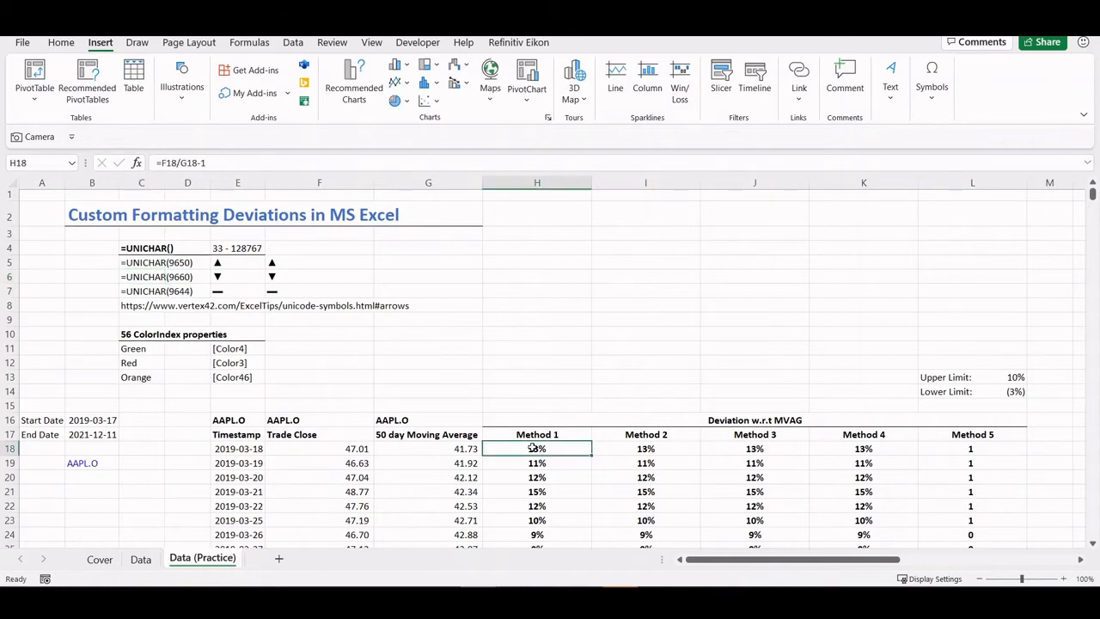
key("ctrl+1")
left_click(545, 298)
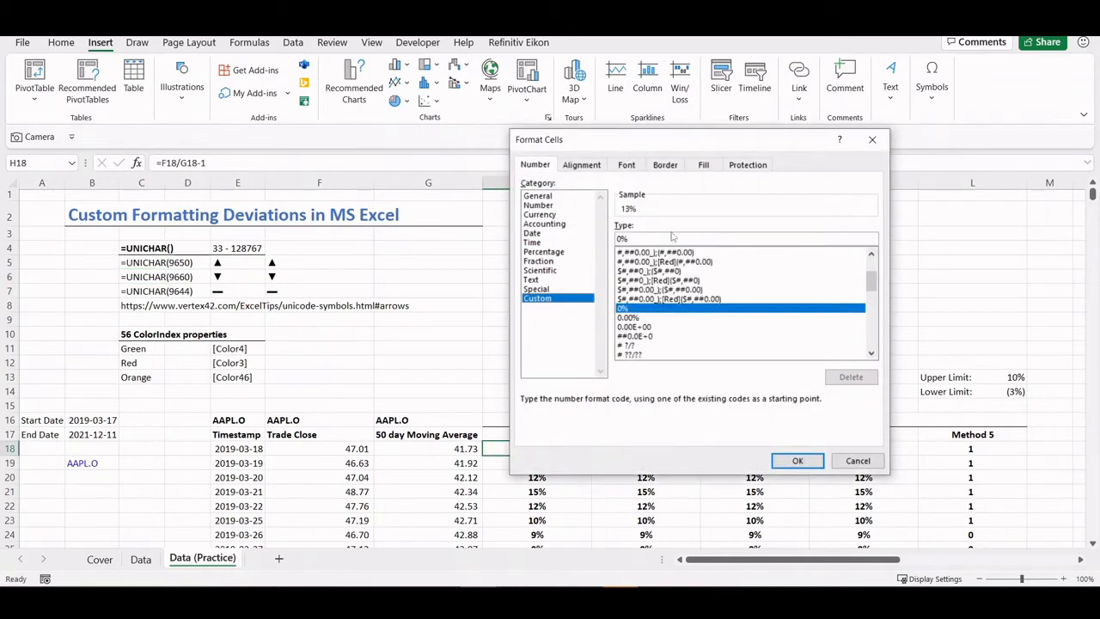
left_click_drag(647, 237, 562, 243)
type(";")
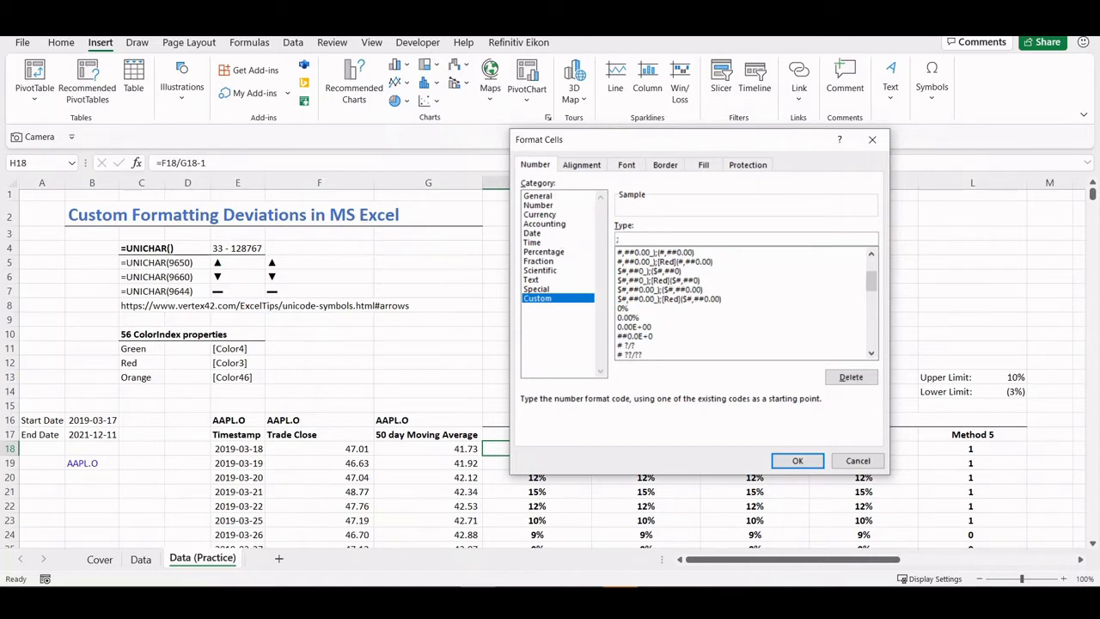
type(";")
key("ctrl+v")
left_click(798, 461)
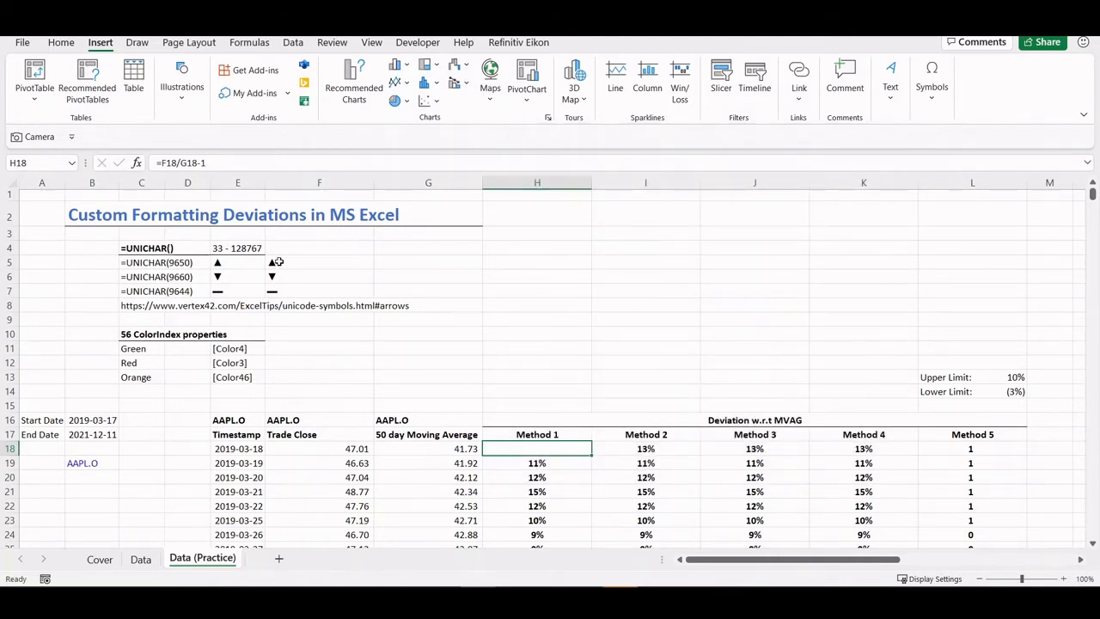
- Copy the up triangle from F5 and add it as the positive section of H18's custom format: "▲";"▼";
left_click(315, 267)
left_click_drag(175, 161, 151, 162)
key("ctrl+c")
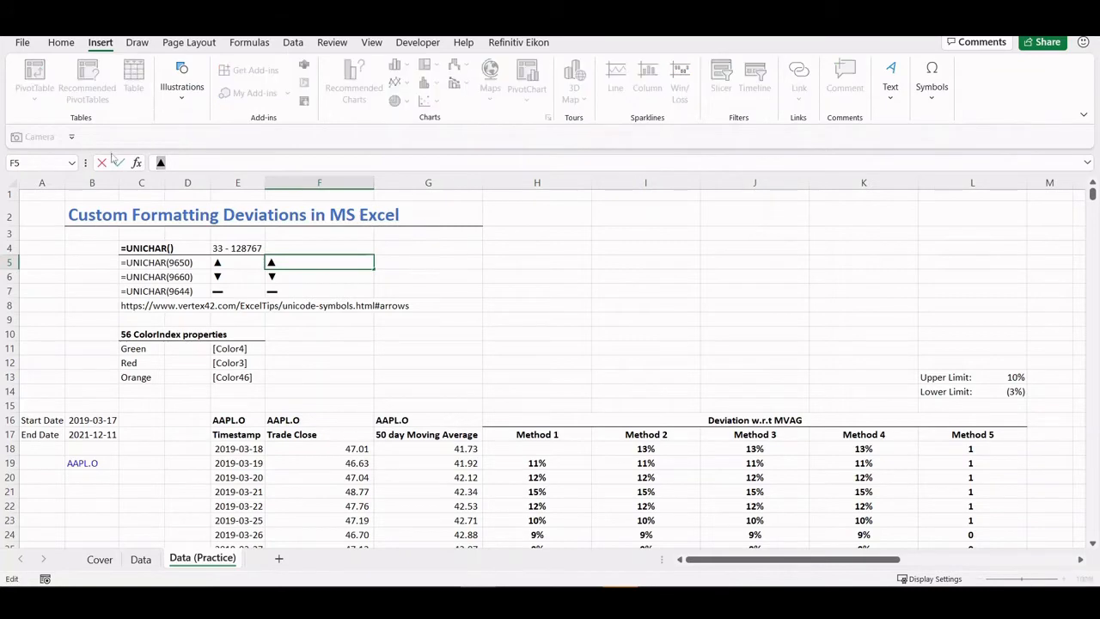
key("Escape")
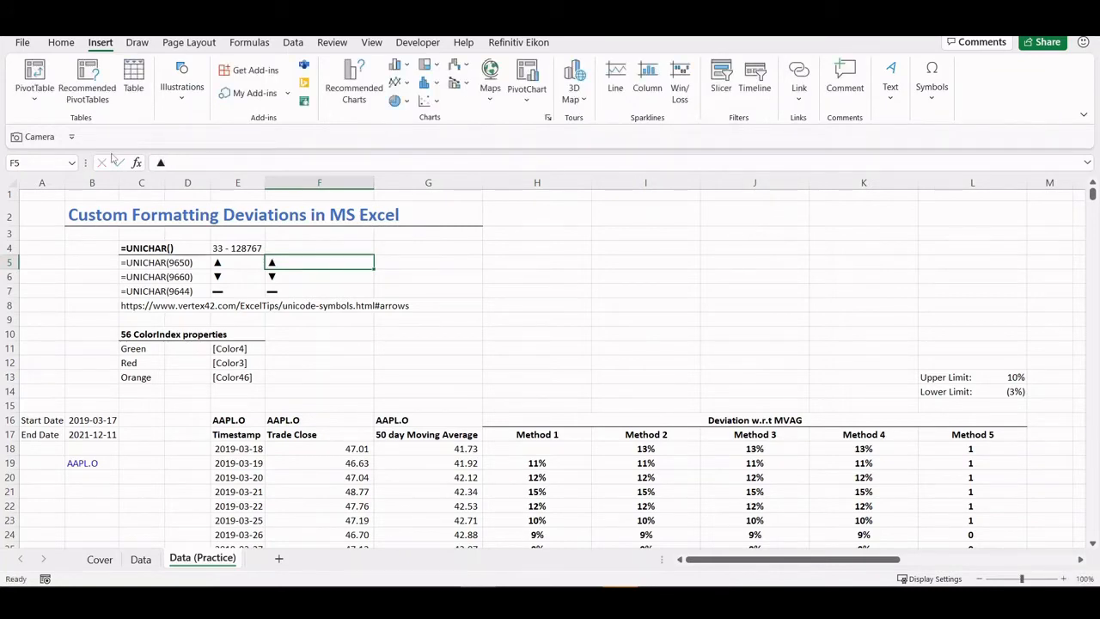
left_click(511, 450)
key("ctrl+1")
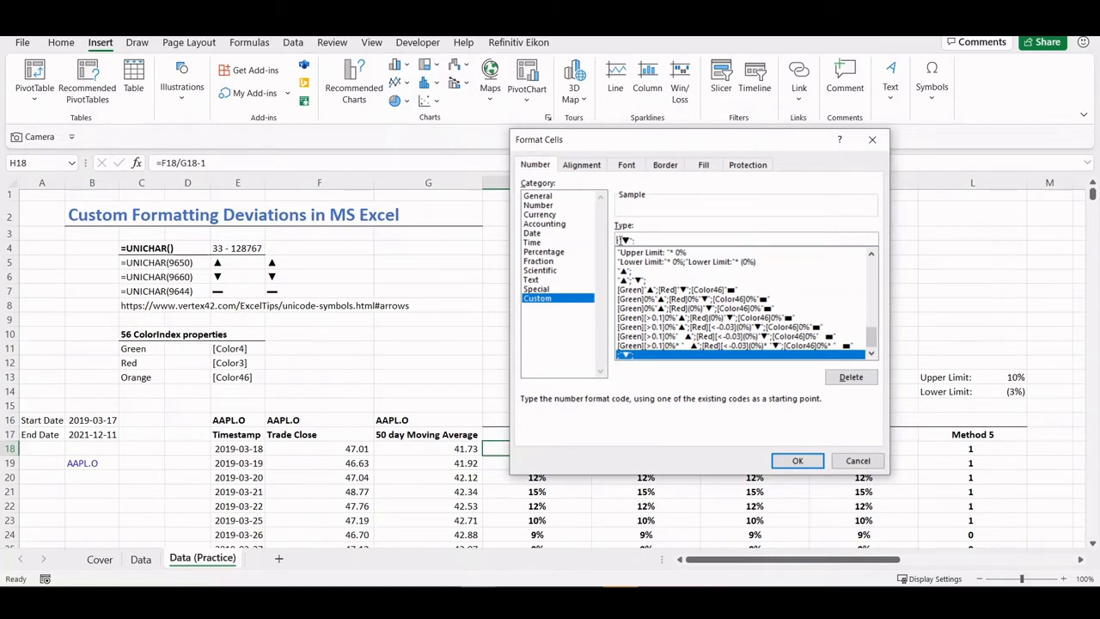
type("[")
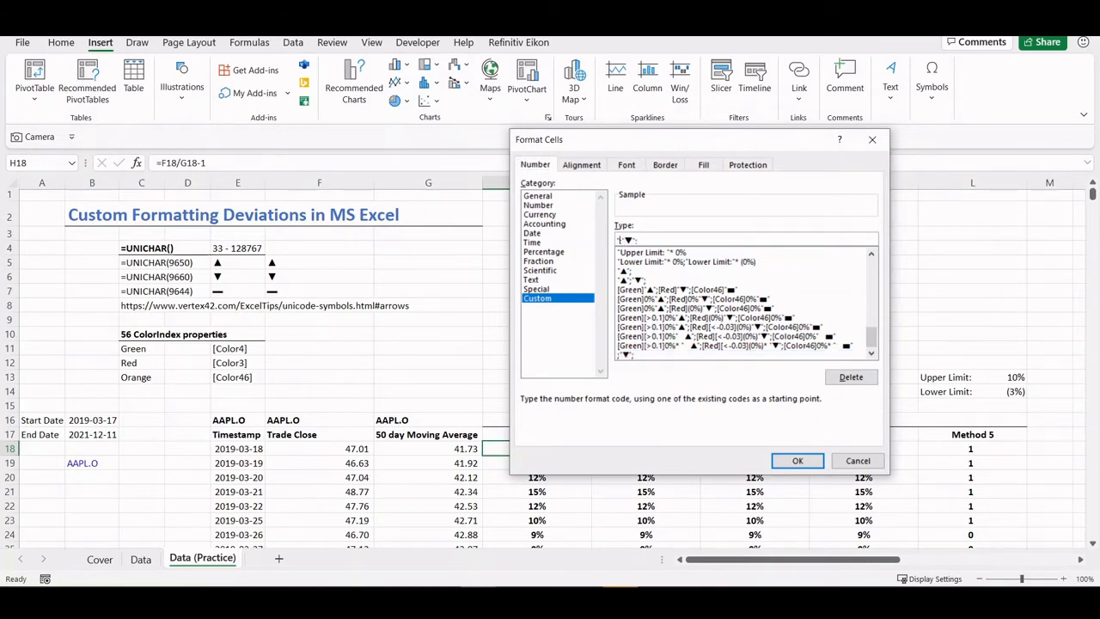
key("ctrl+v")
type("\"")
left_click(797, 461)
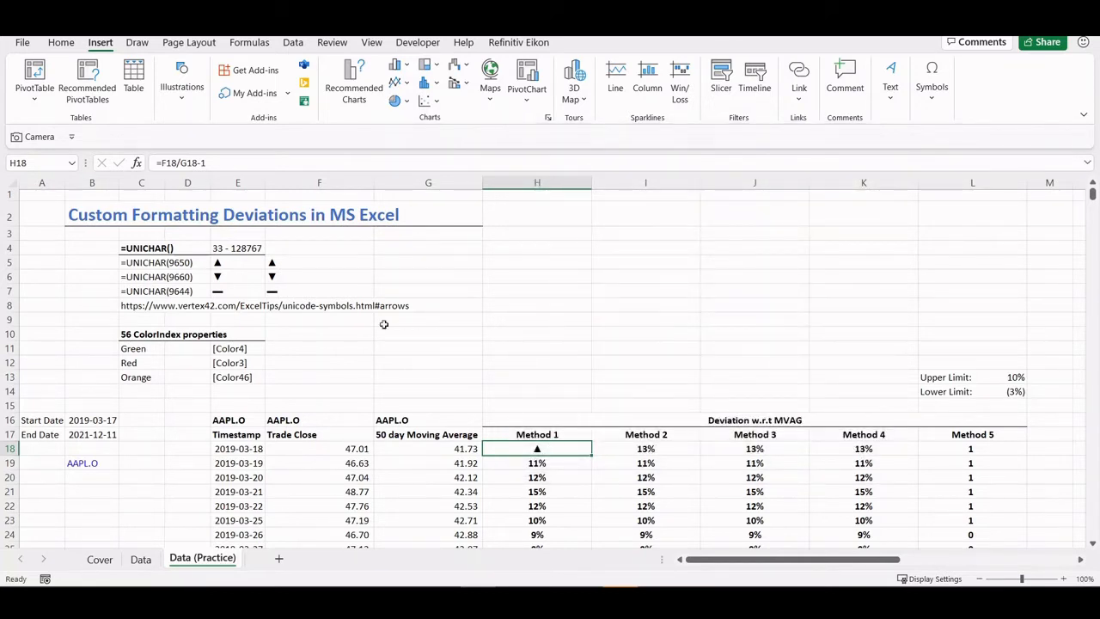
- Copy the bar symbol from F7 and add it as the zero section of H18's custom format: "▲";"▼";"▬"
left_click(281, 295)
type("■")
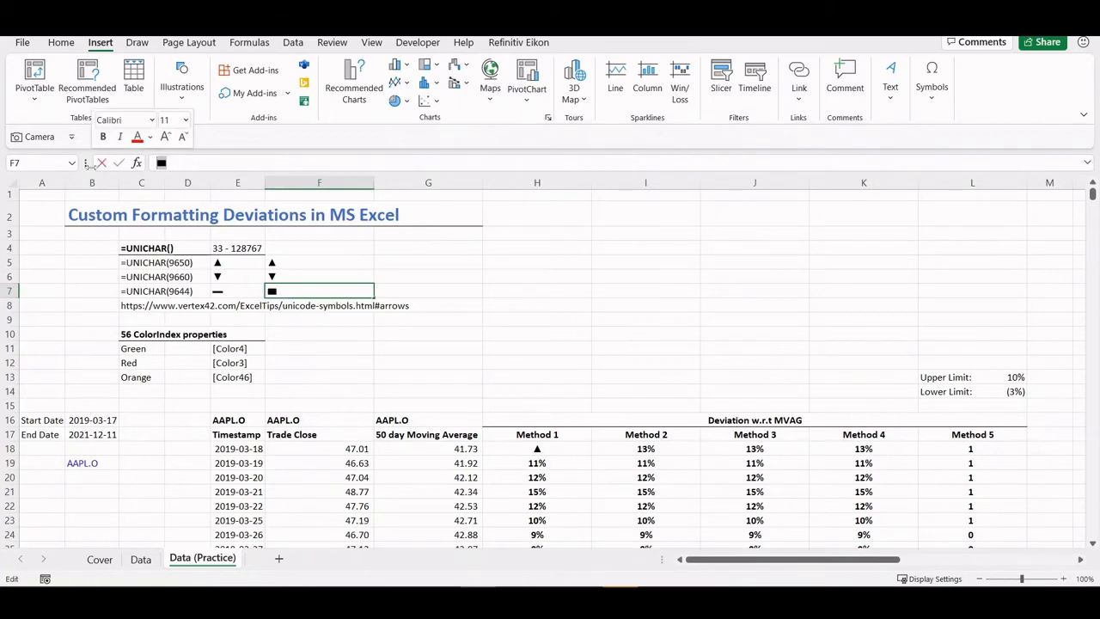
key("Escape")
left_click(541, 448)
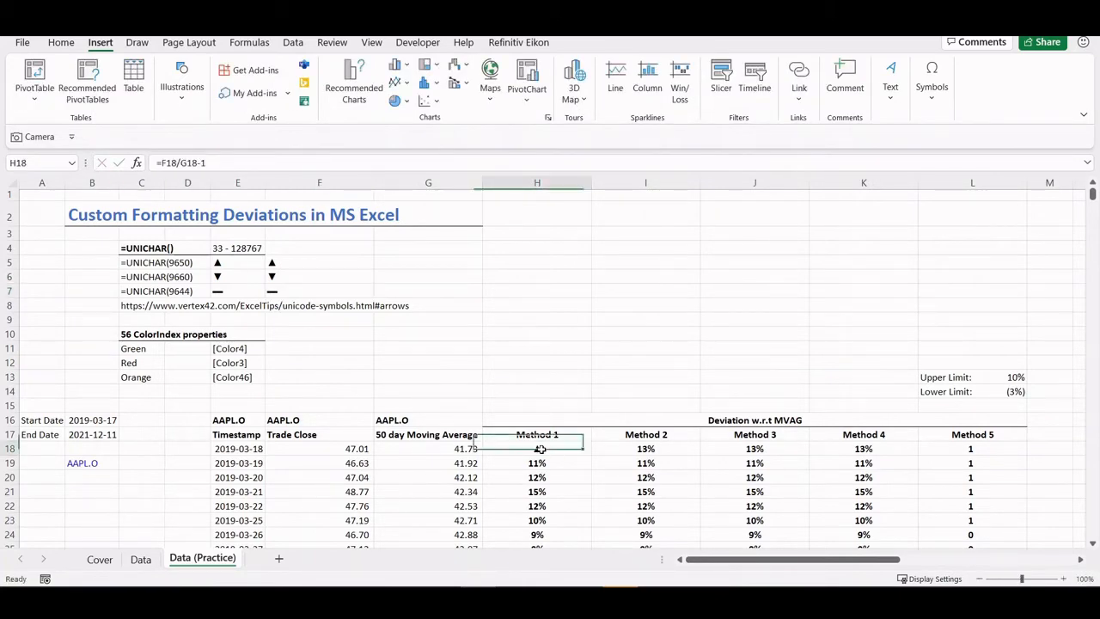
key("ctrl+1")
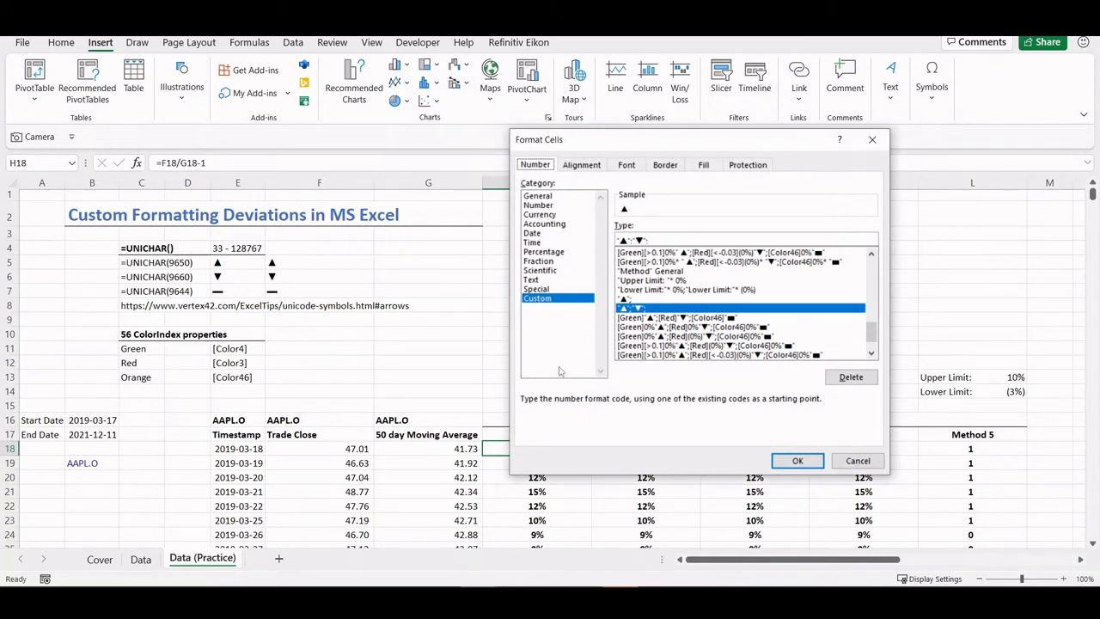
left_click(665, 241)
type("\"■")
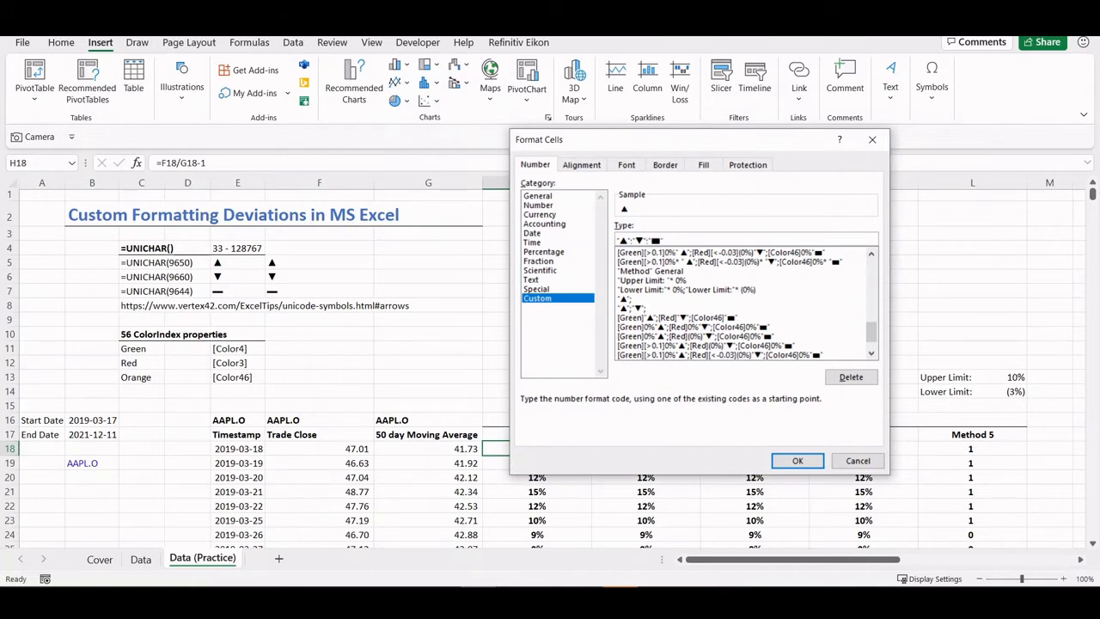
left_click(785, 460)
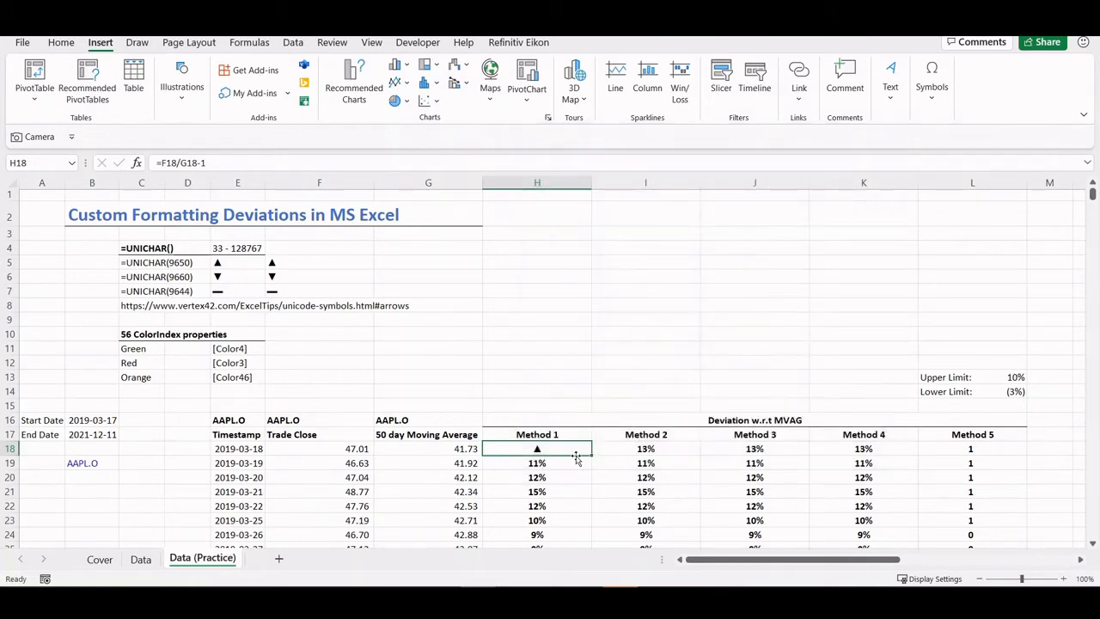
- Copy H18 and paste only its formats down the whole Method 1 column, and check the symbols
key("ctrl+c")
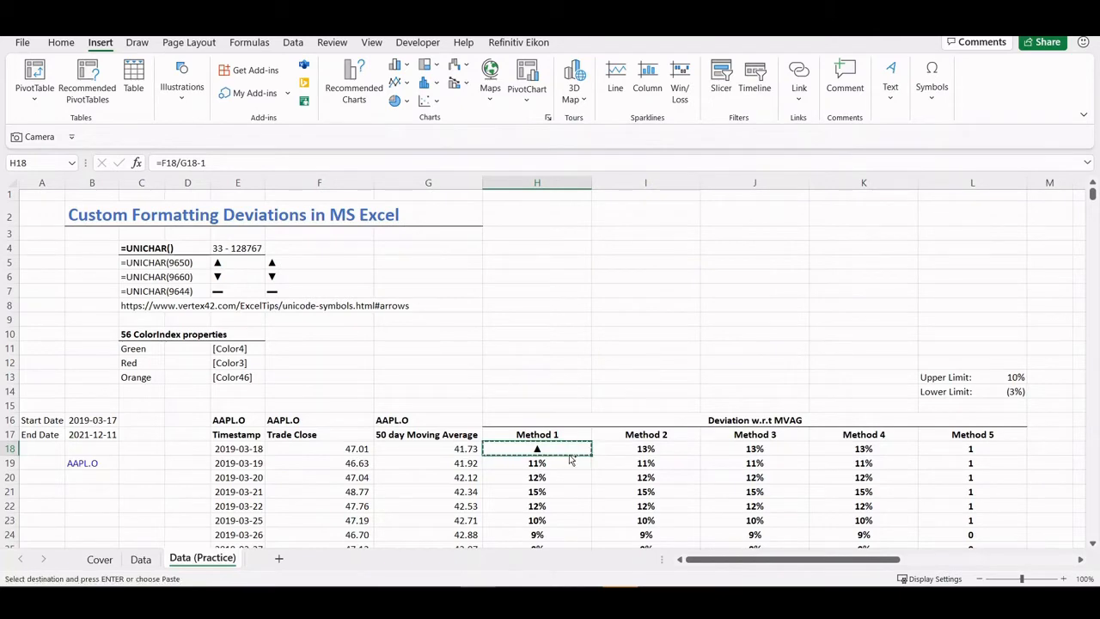
key("ctrl+shift+Down")
key("ctrl+v")
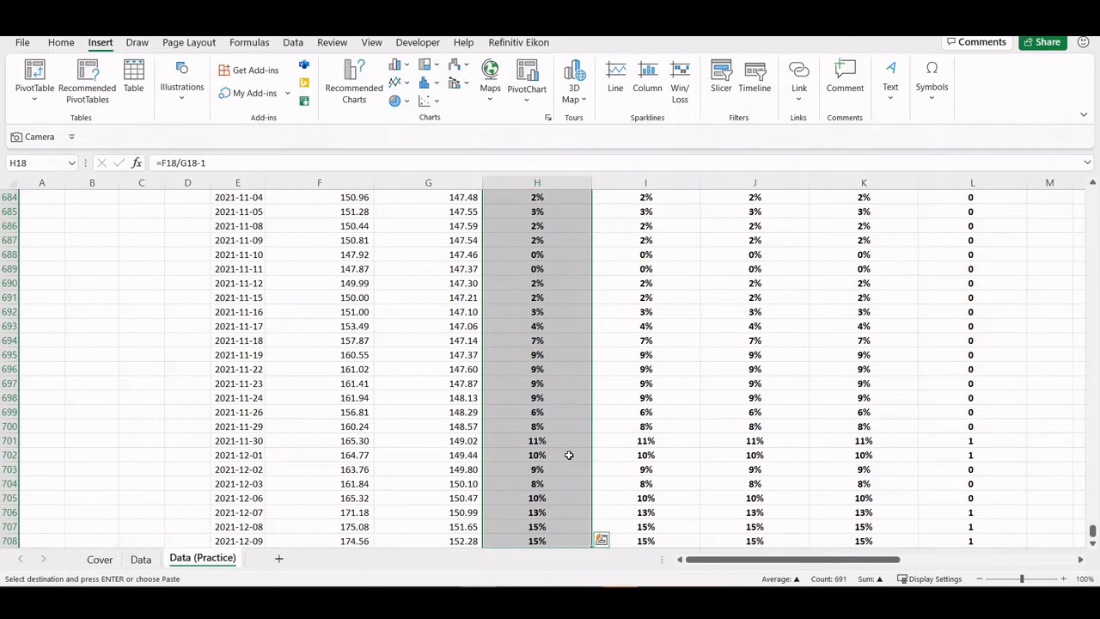
key("ctrl+alt+v")
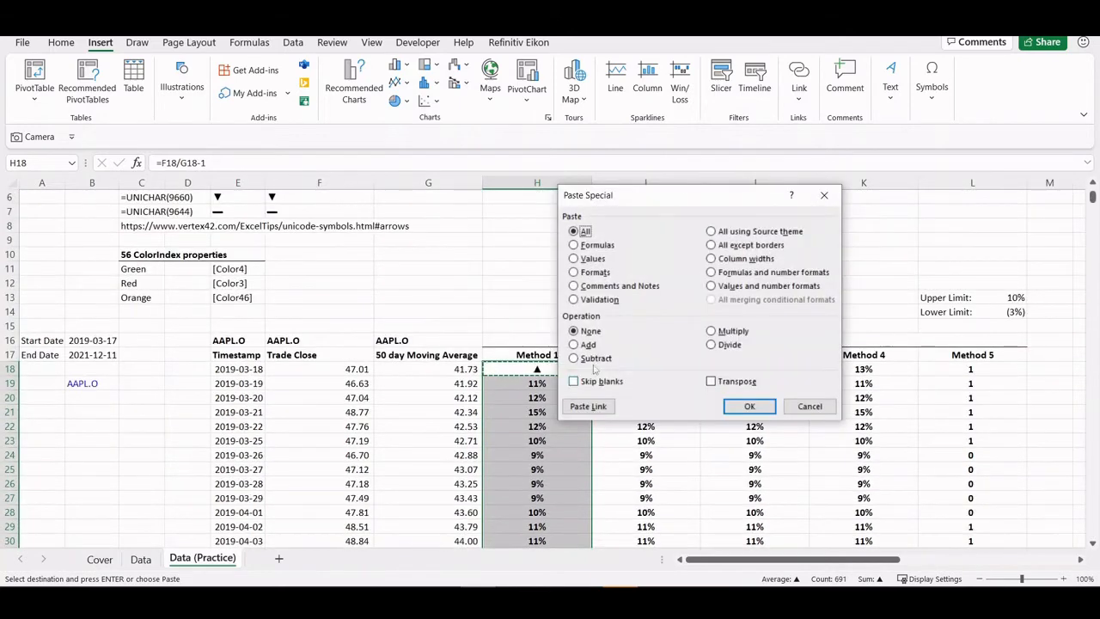
left_click(595, 273)
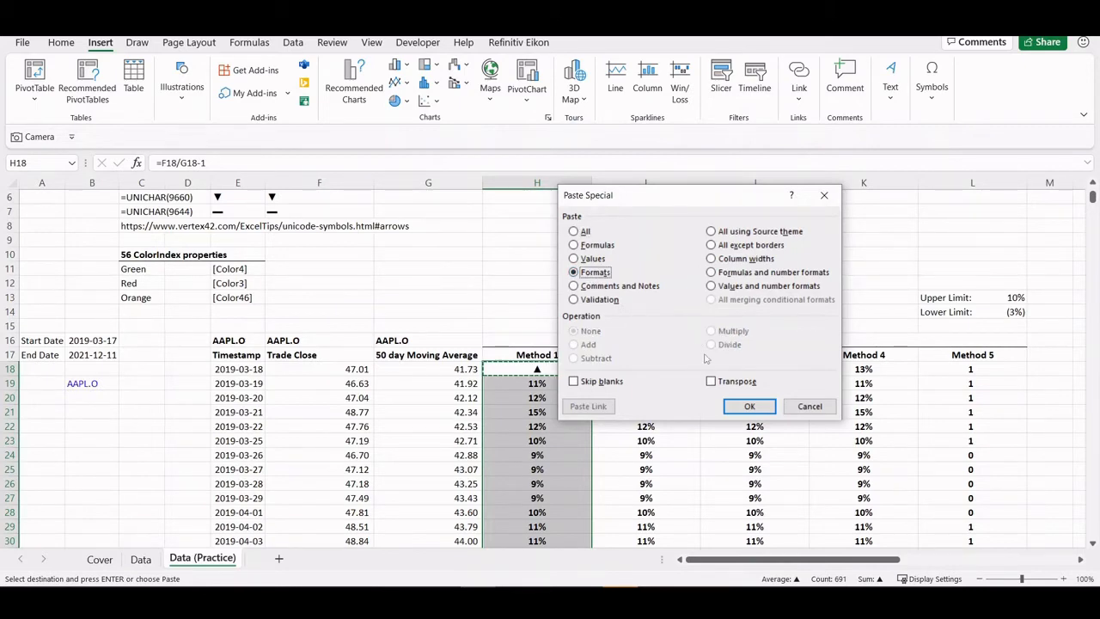
left_click(748, 406)
scroll(533, 504, "down", 9)
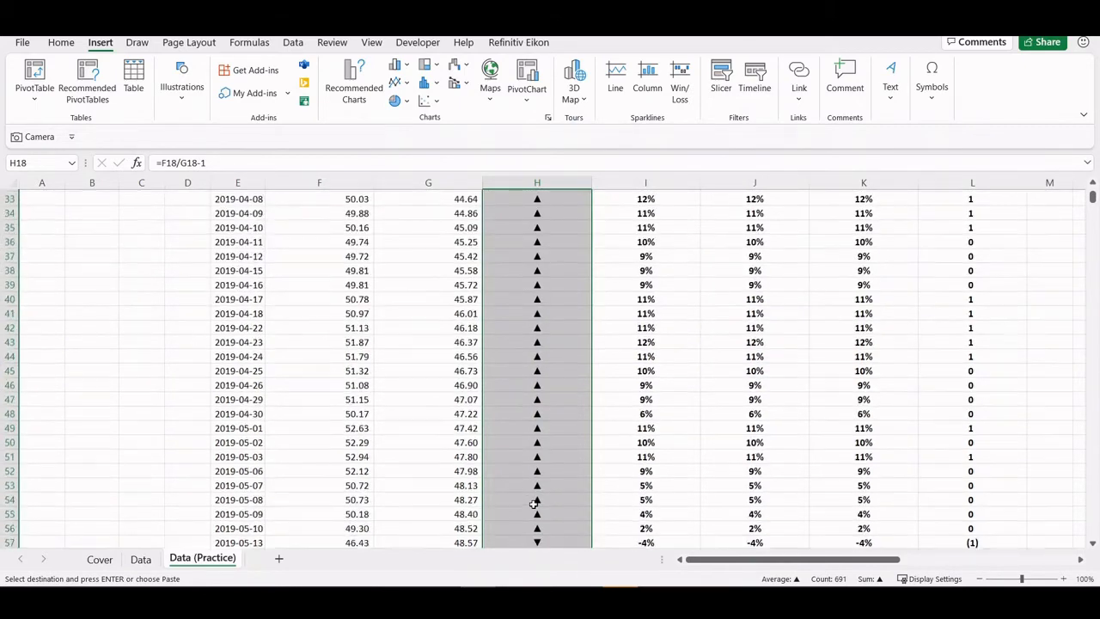
scroll(533, 504, "down", 3)
scroll(540, 486, "up", 13)
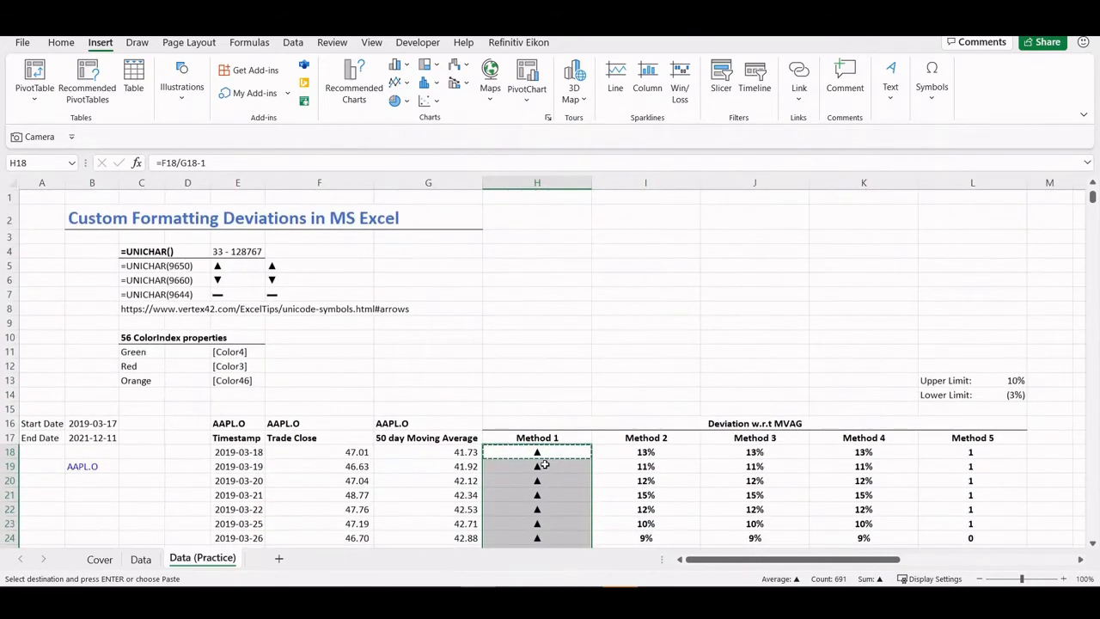
left_click(547, 452)
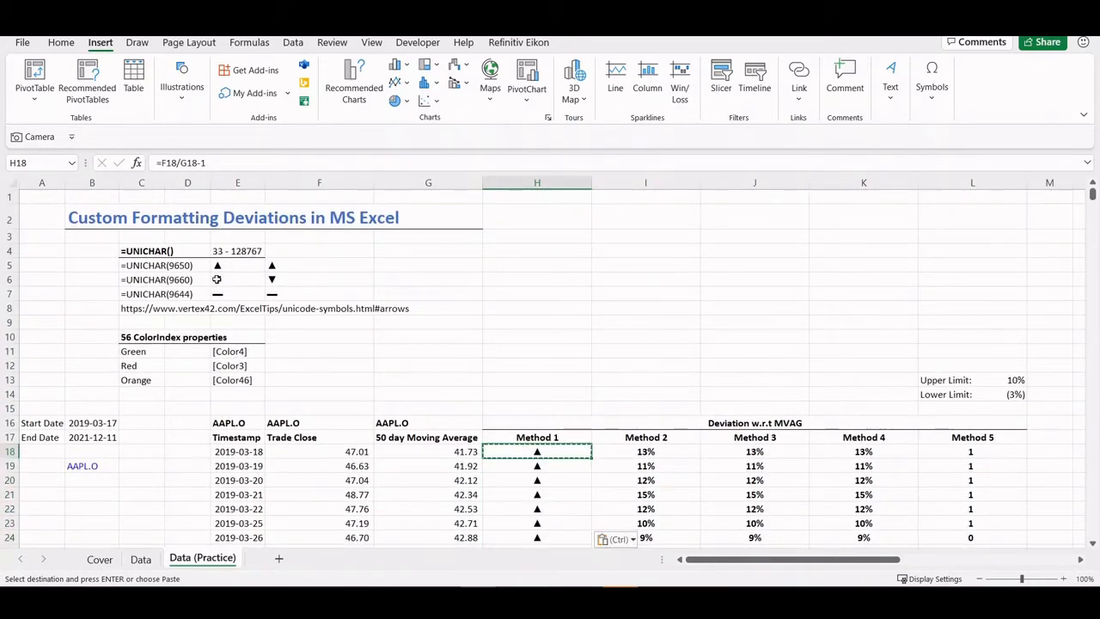
key("Escape")
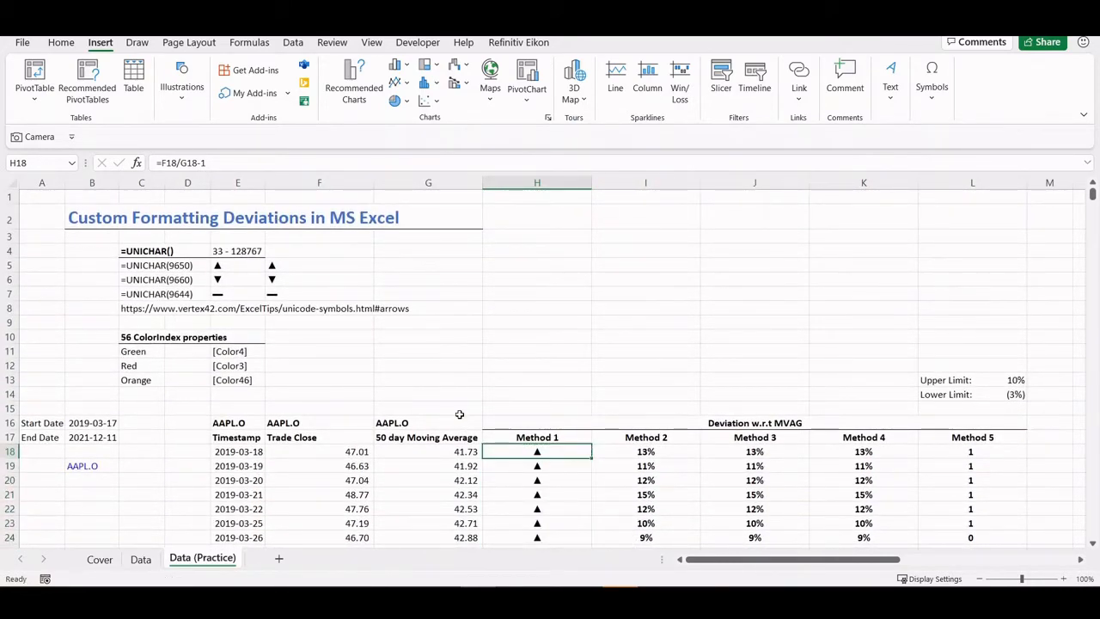
- Add colors to H18's custom number format: [green]"▲";[red]"▼";[color46]"▬"
key("ctrl+1")
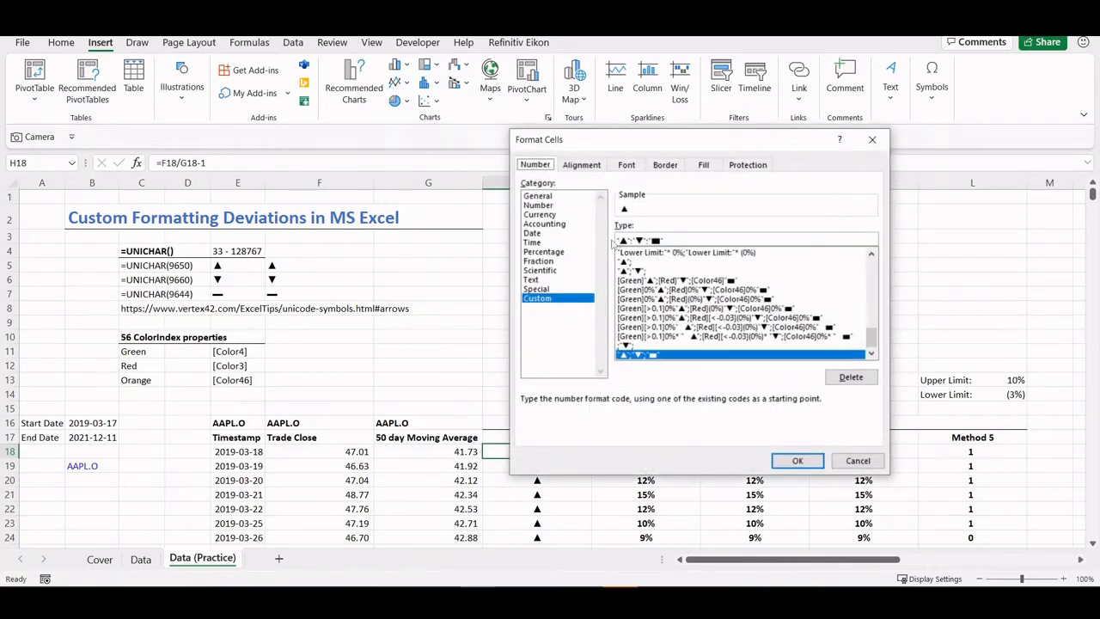
left_click(618, 240)
type("[")
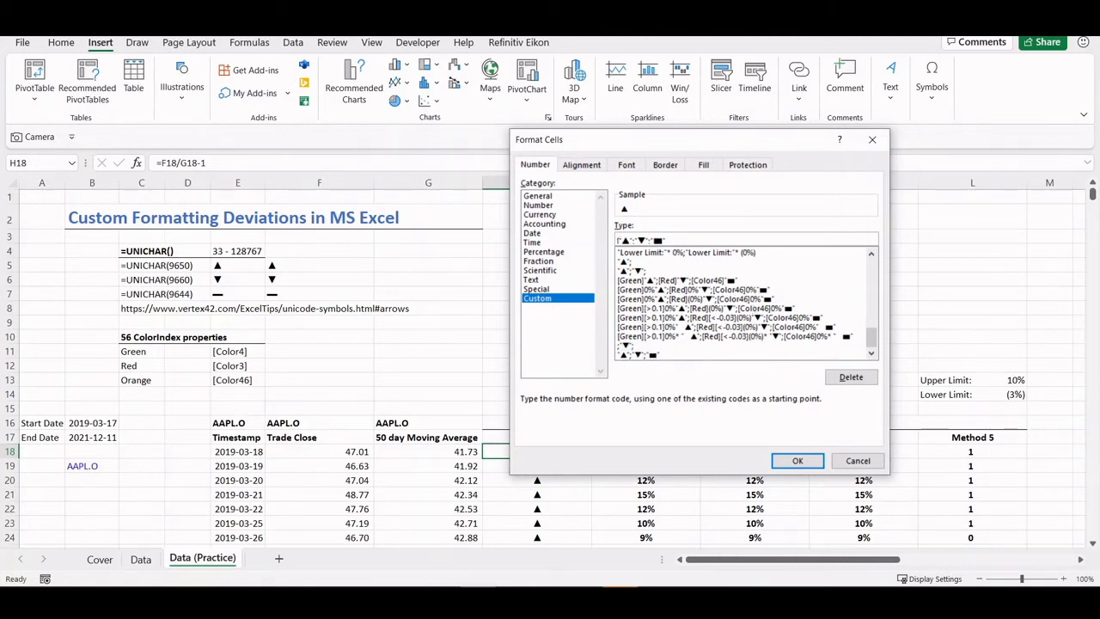
type("Green]\"▲\";[Red]\"▼\";[color46")
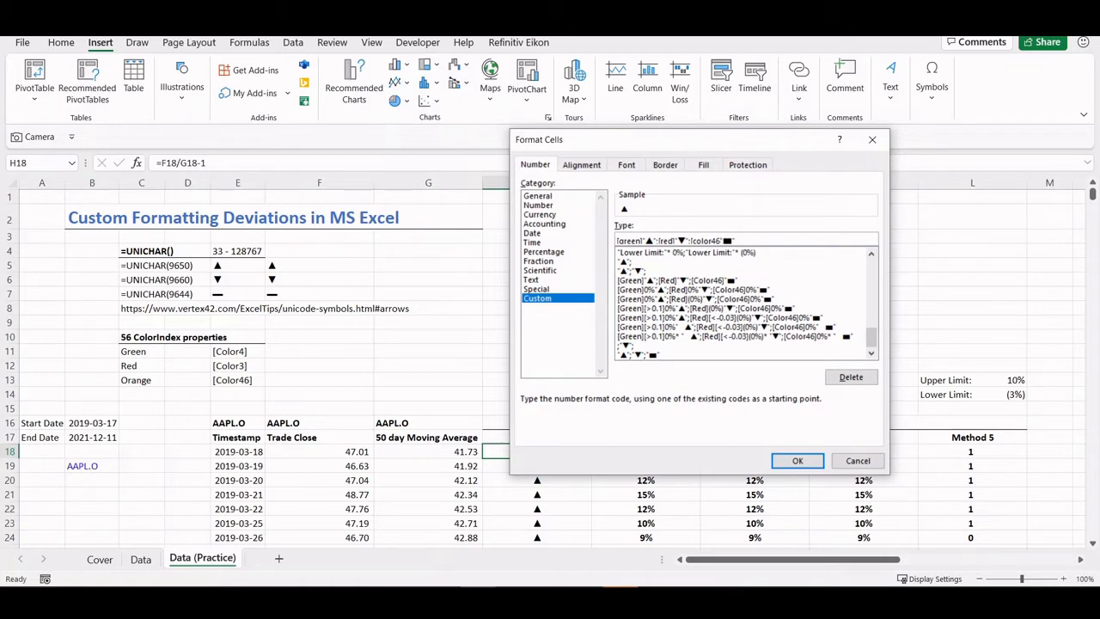
left_click(786, 461)
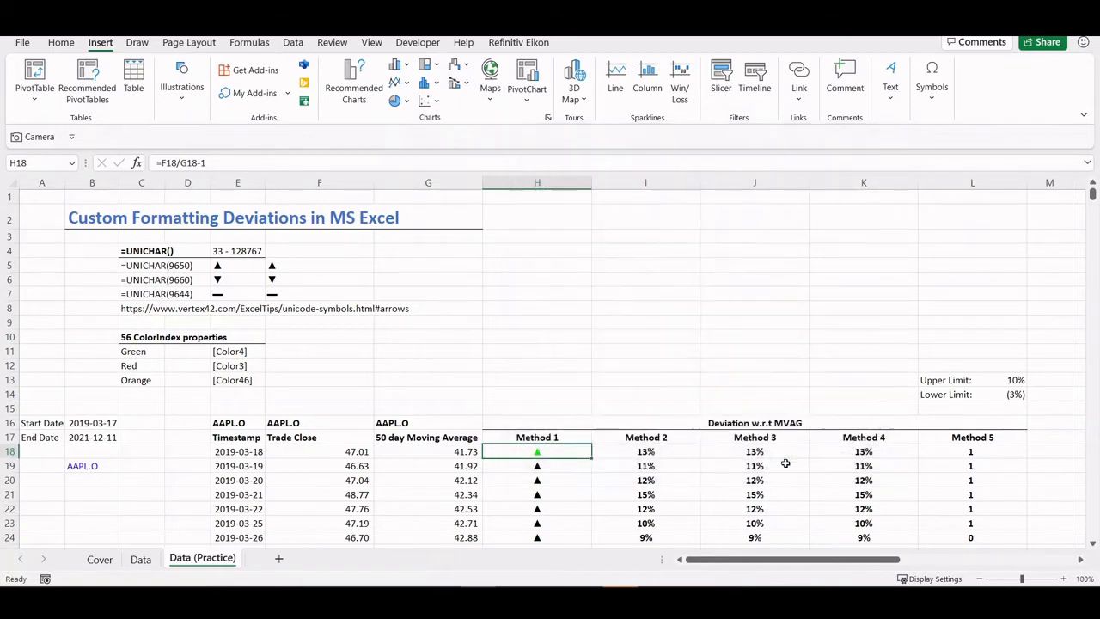
- Copy H18 and paste only its formats down the whole Method 1 column, and check the colored symbols
key("ctrl+c")
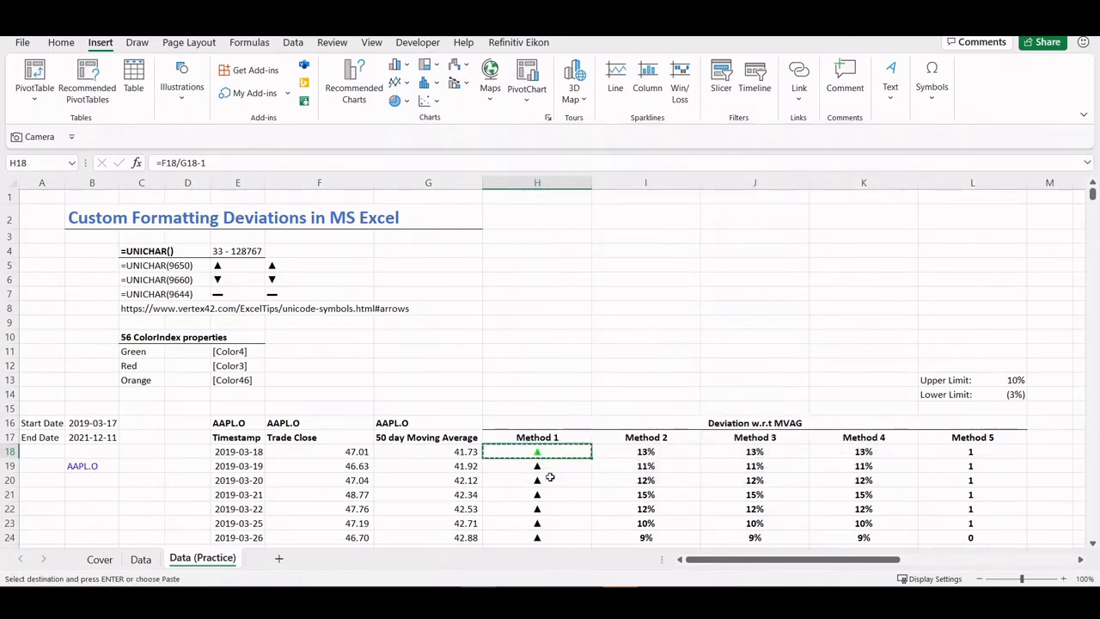
key("ctrl+shift+Down")
key("ctrl+v")
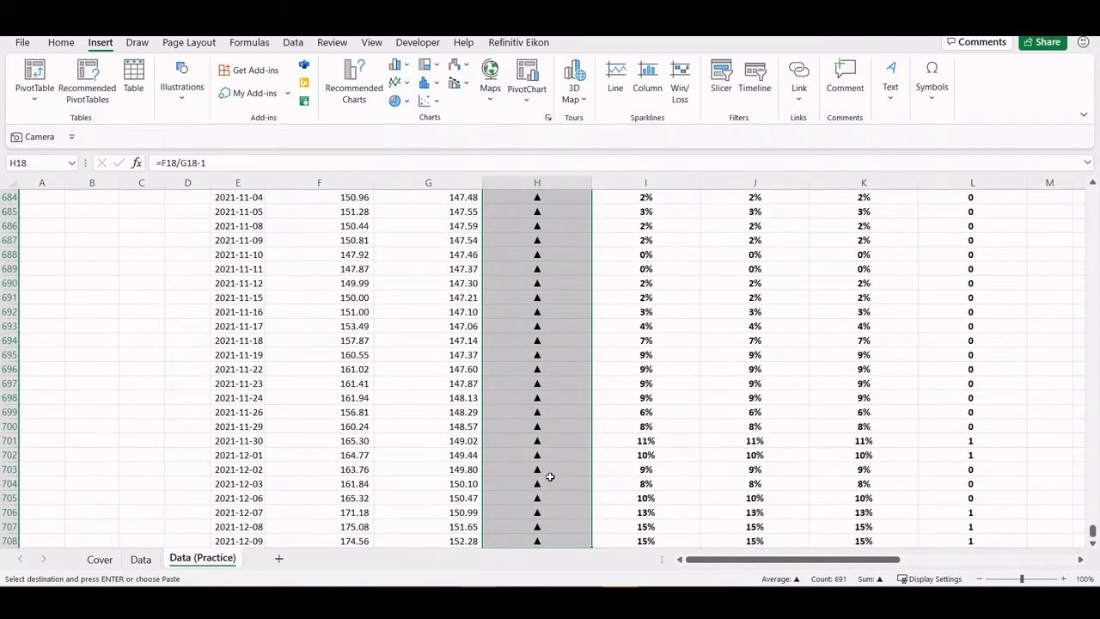
key("ctrl+alt+v")
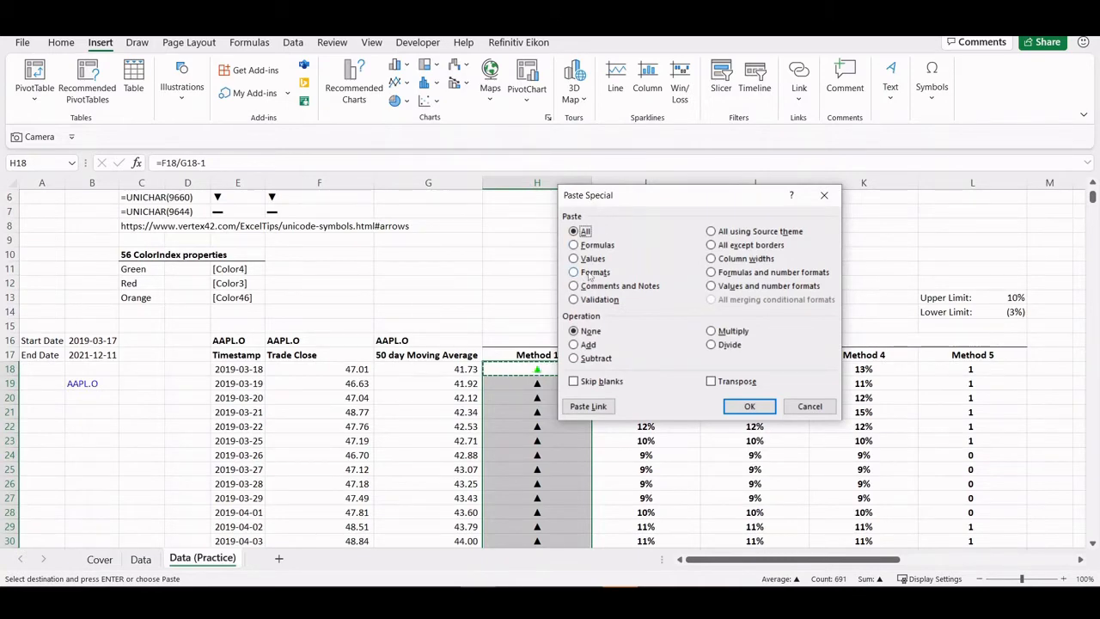
left_click(592, 272)
left_click(749, 405)
scroll(576, 488, "down", 20)
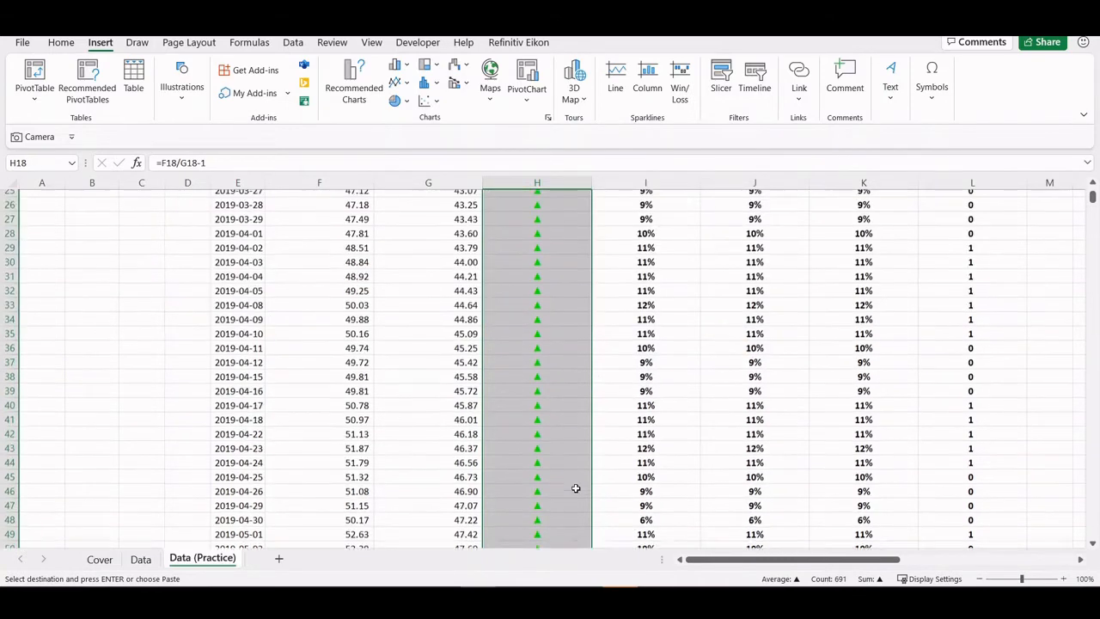
scroll(576, 488, "up", 20)
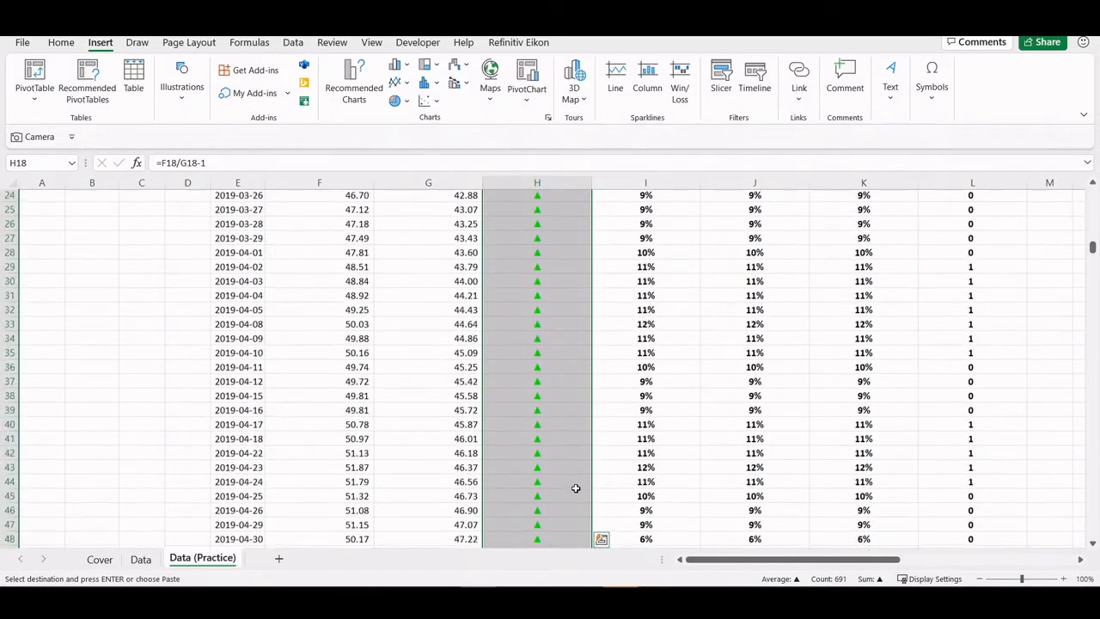
- Compare the result with the finished formatting methods on the Data sheet and return to Data (Practice)
left_click(141, 559)
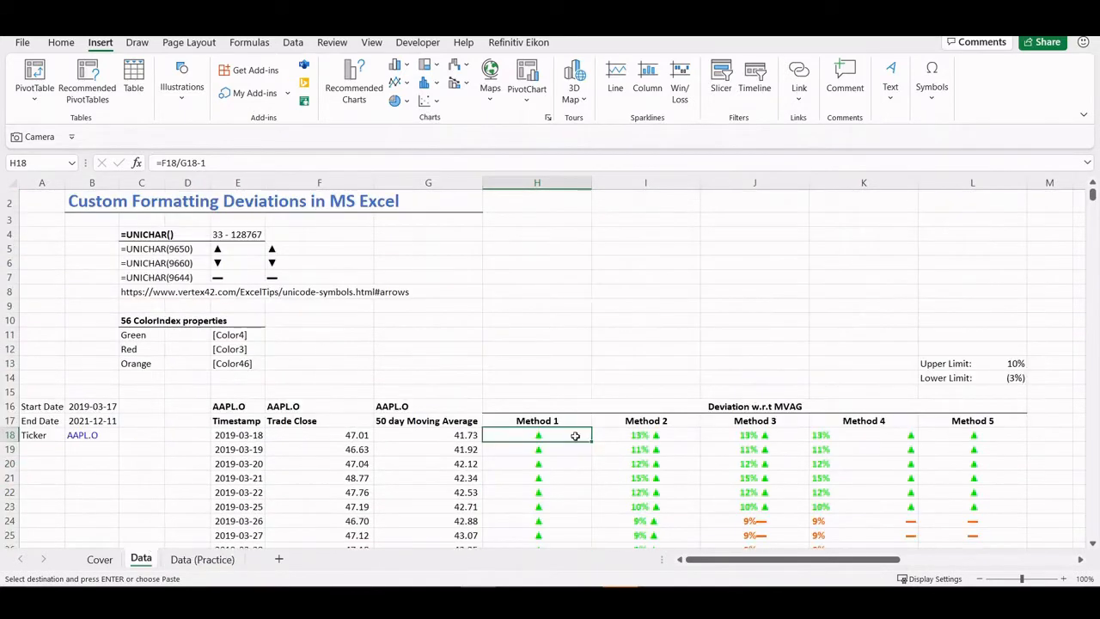
scroll(531, 510, "down", 7)
key("ctrl+Page_Down")
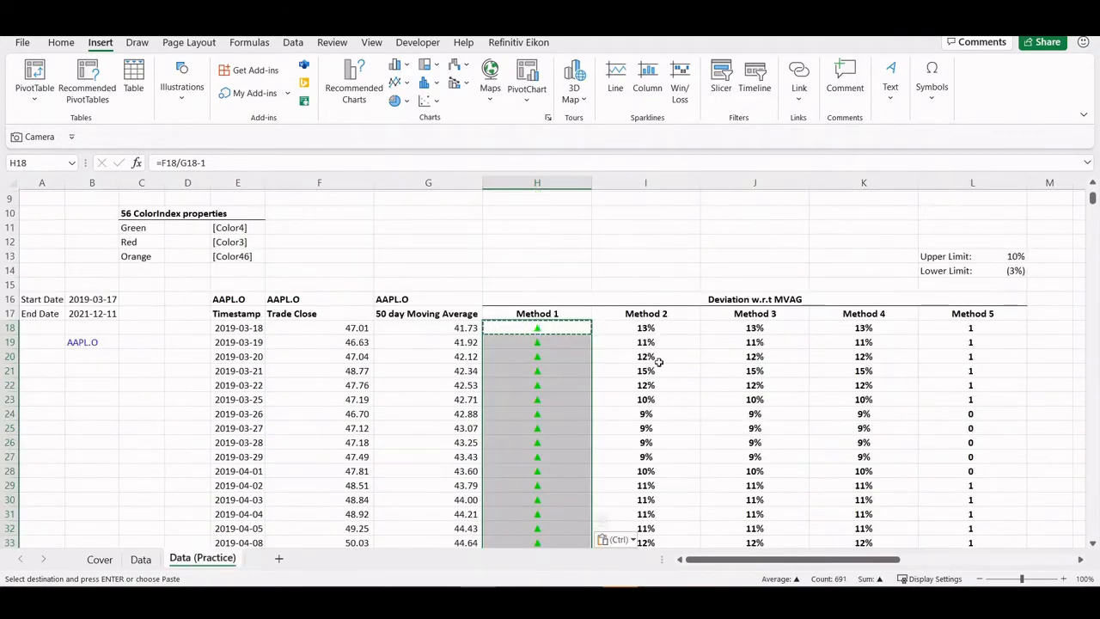
- Copy the Method 1 column from H18 down and paste only its formats onto the Method 2 column
left_click(643, 325)
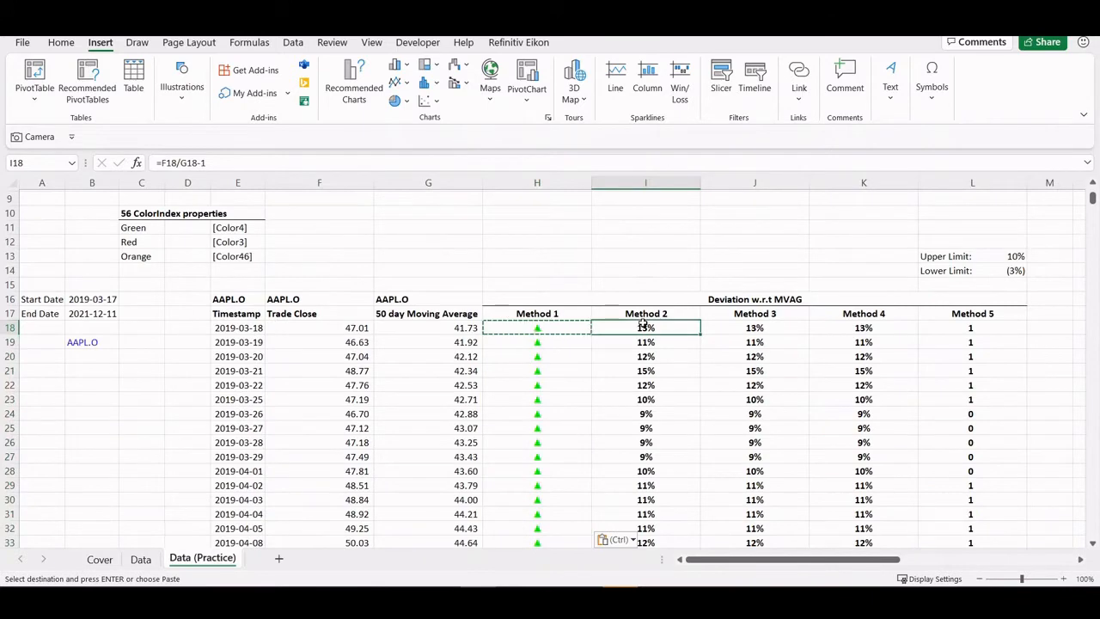
key("Left")
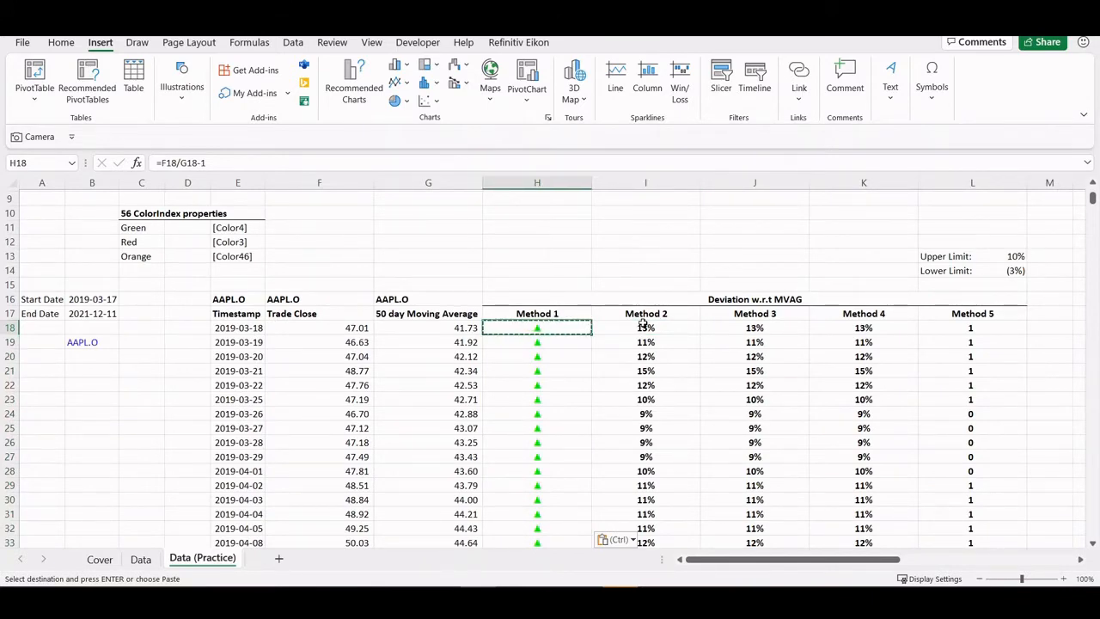
key("ctrl+shift+Down")
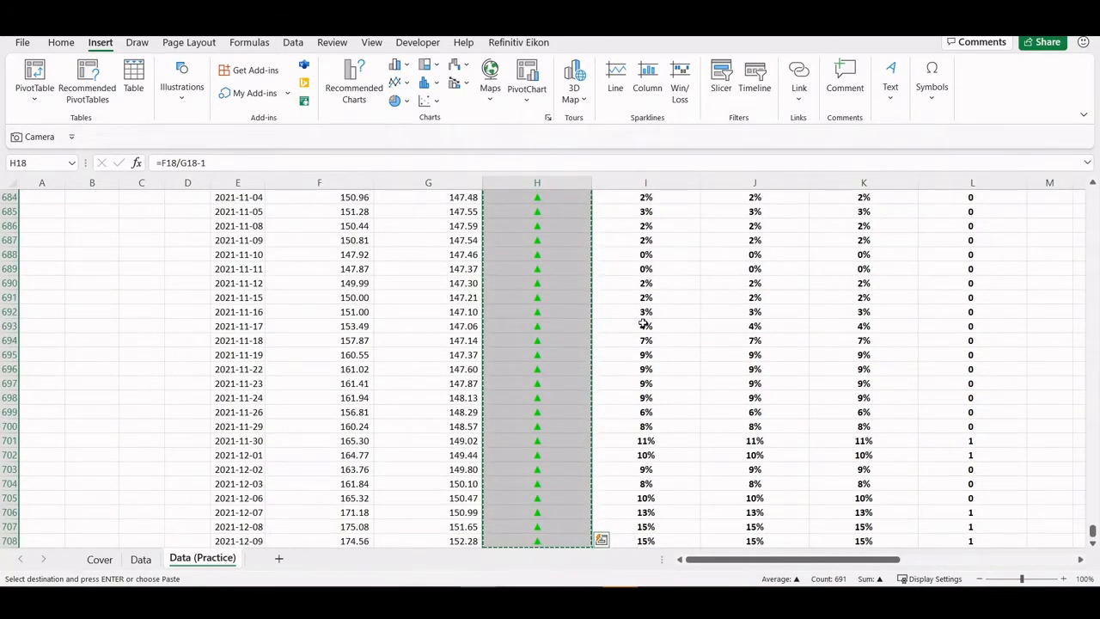
key("Up")
key("Right")
key("Down")
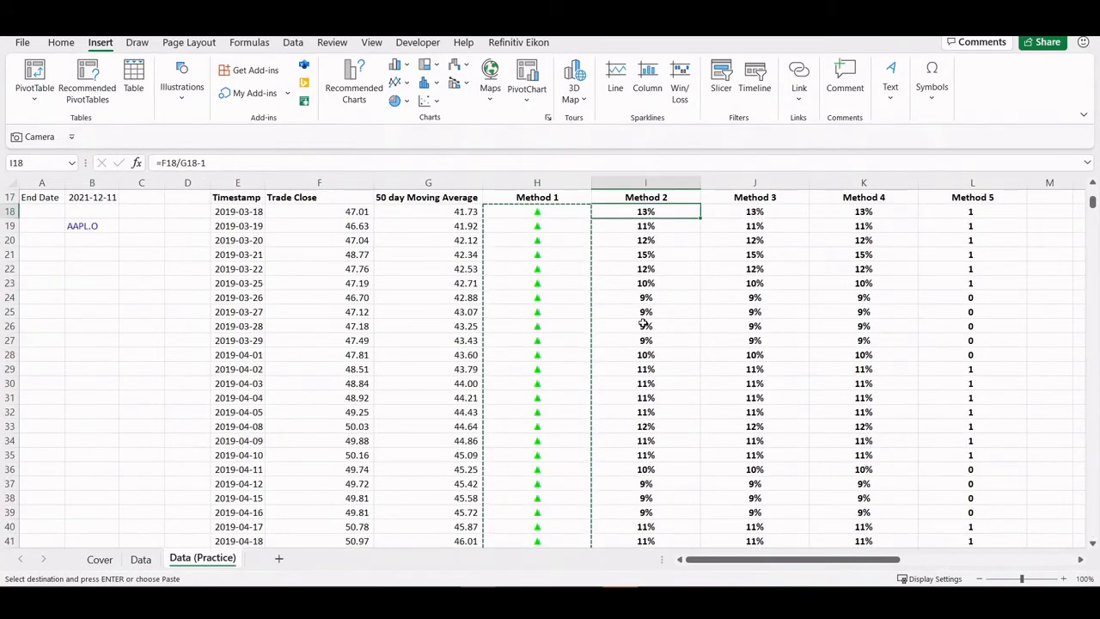
key("ctrl+shift+Down")
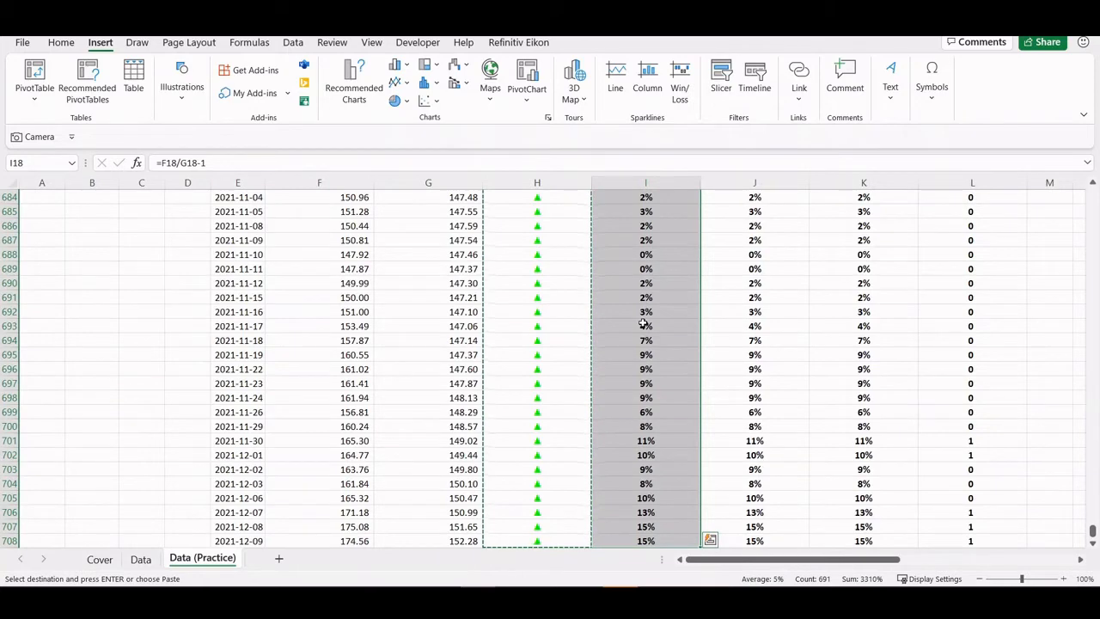
key("ctrl+alt+v")
left_click(585, 273)
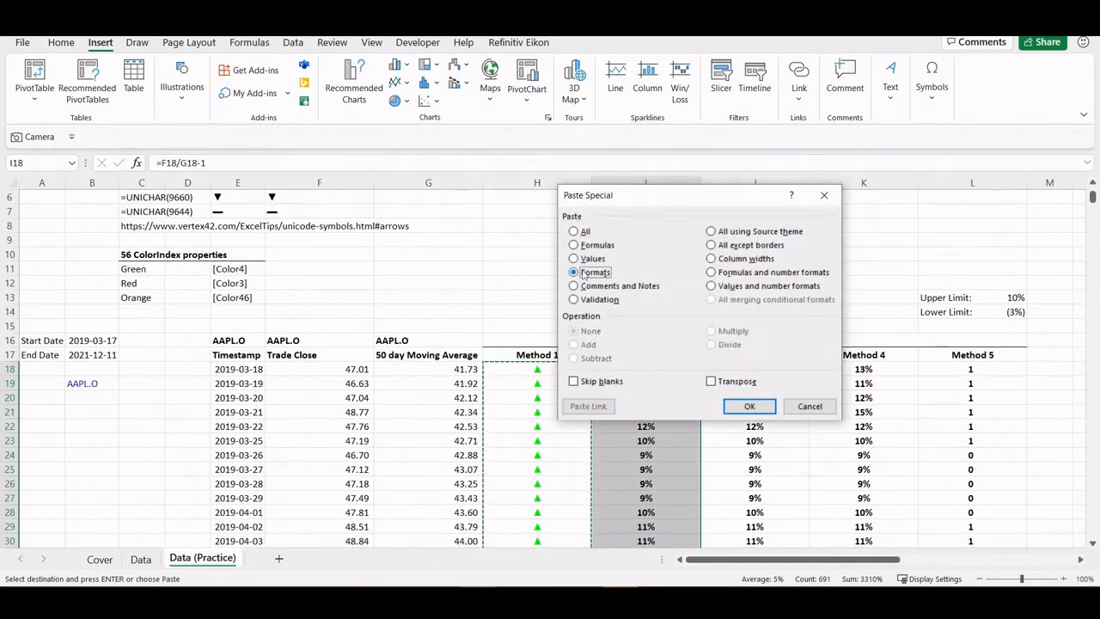
left_click(750, 405)
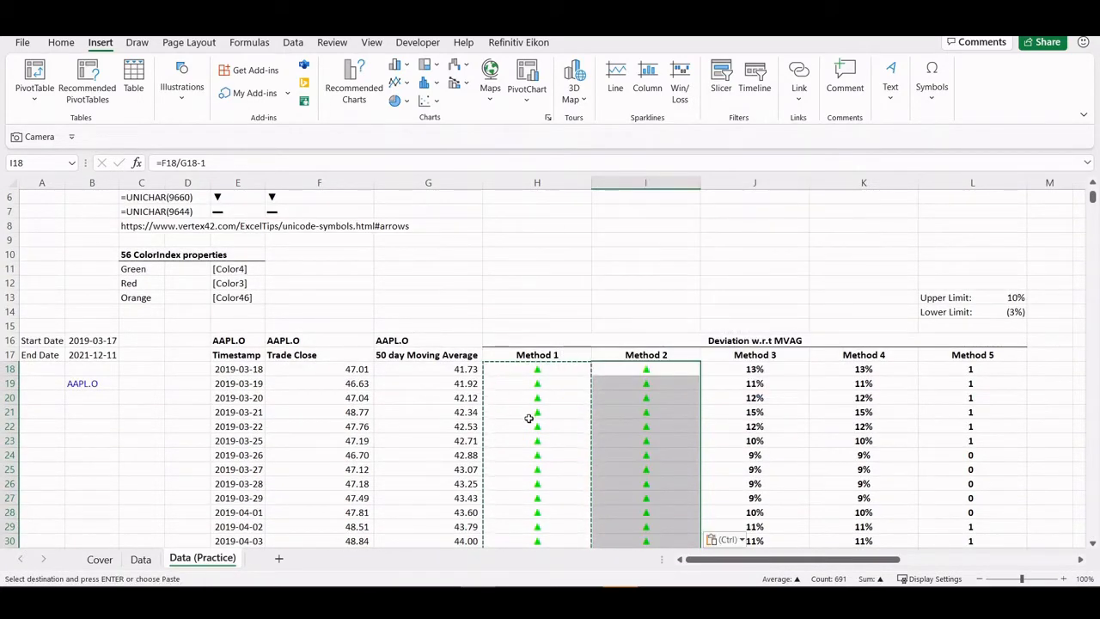
- Set I18's custom number format to [Green]0%"▲";[Red]0%"▼";[Color46]0%"▬"
left_click(628, 367)
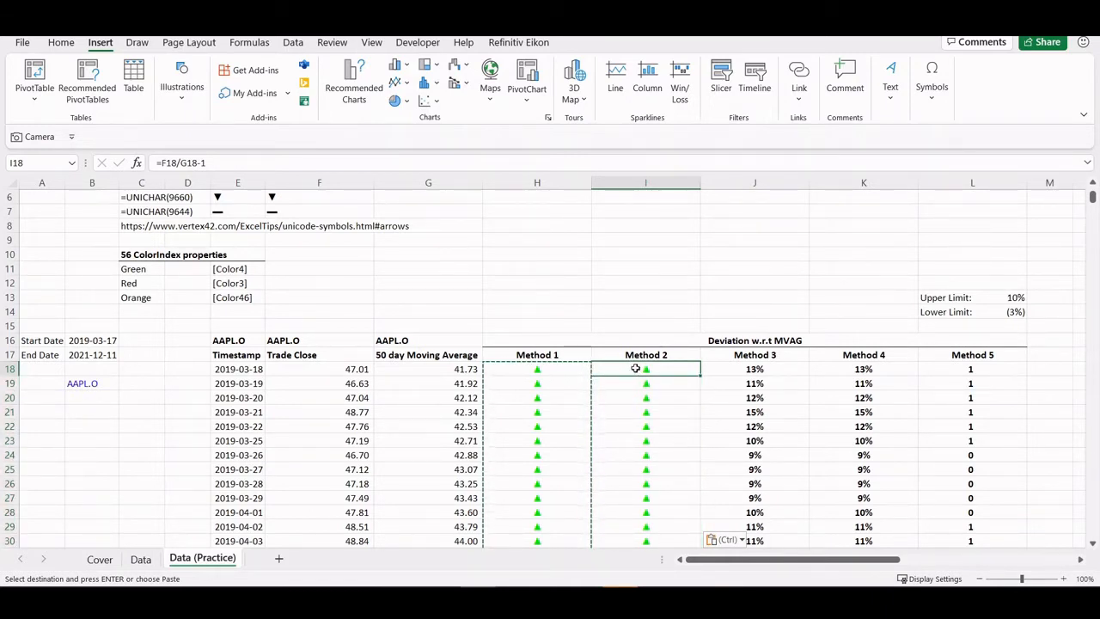
key("Escape")
key("ctrl+1")
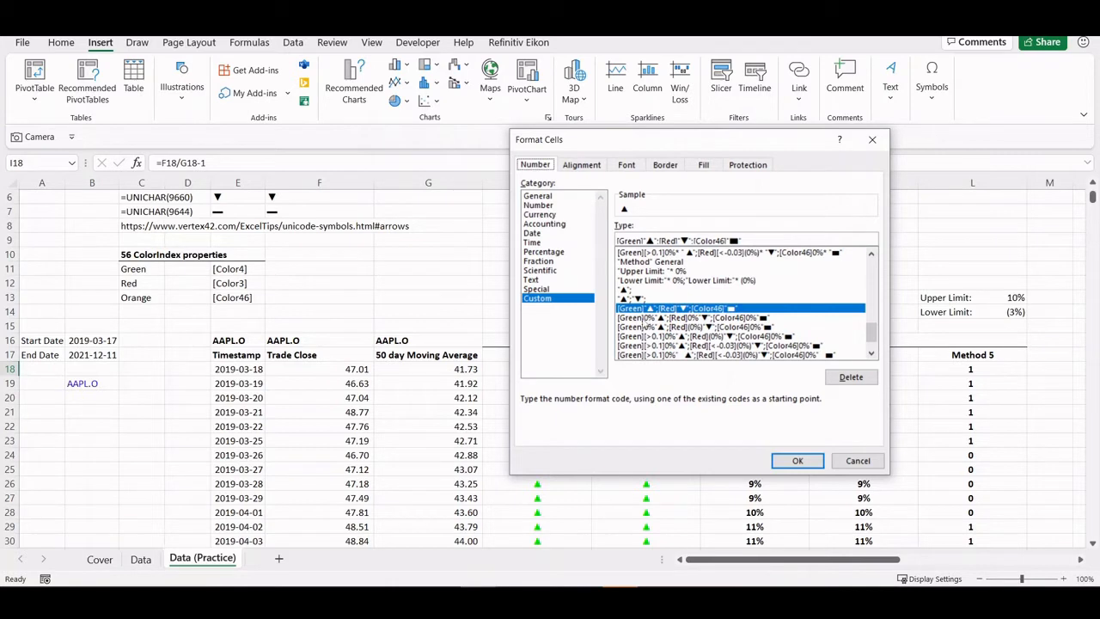
left_click(650, 318)
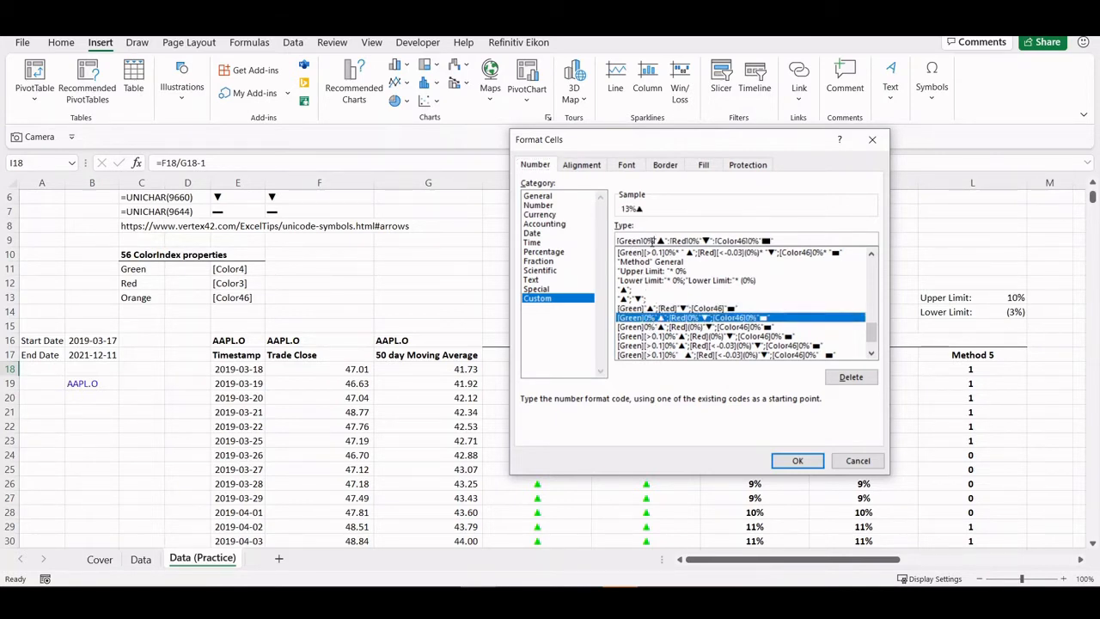
left_click_drag(655, 241, 641, 240)
left_click(797, 461)
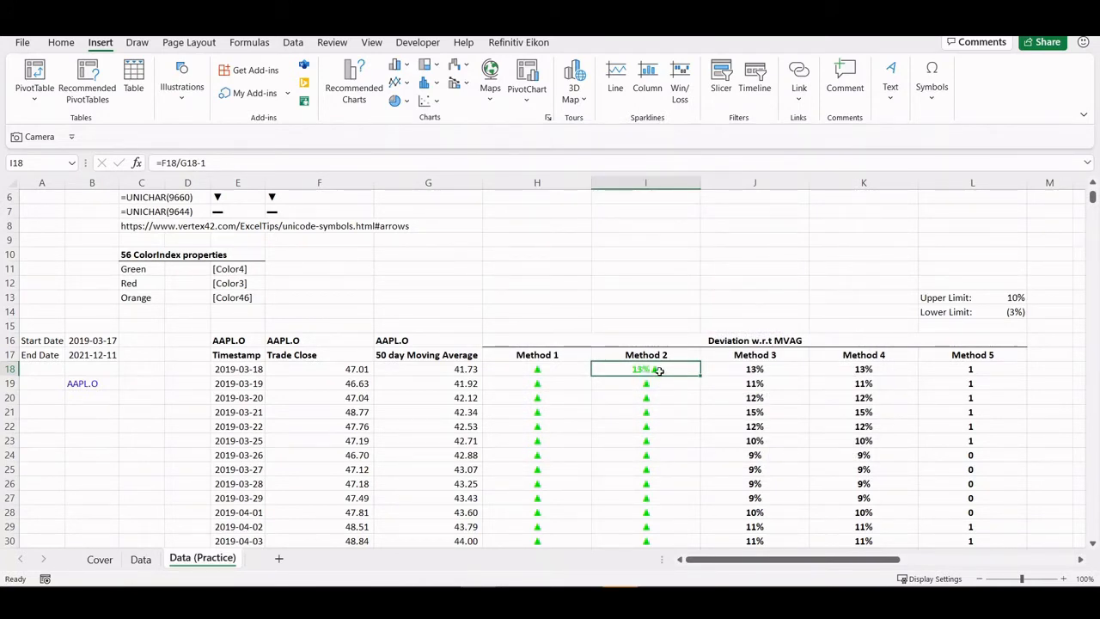
- Copy I18 and paste only its formats down the Method 2 column, and check the negative percentages
key("ctrl+c")
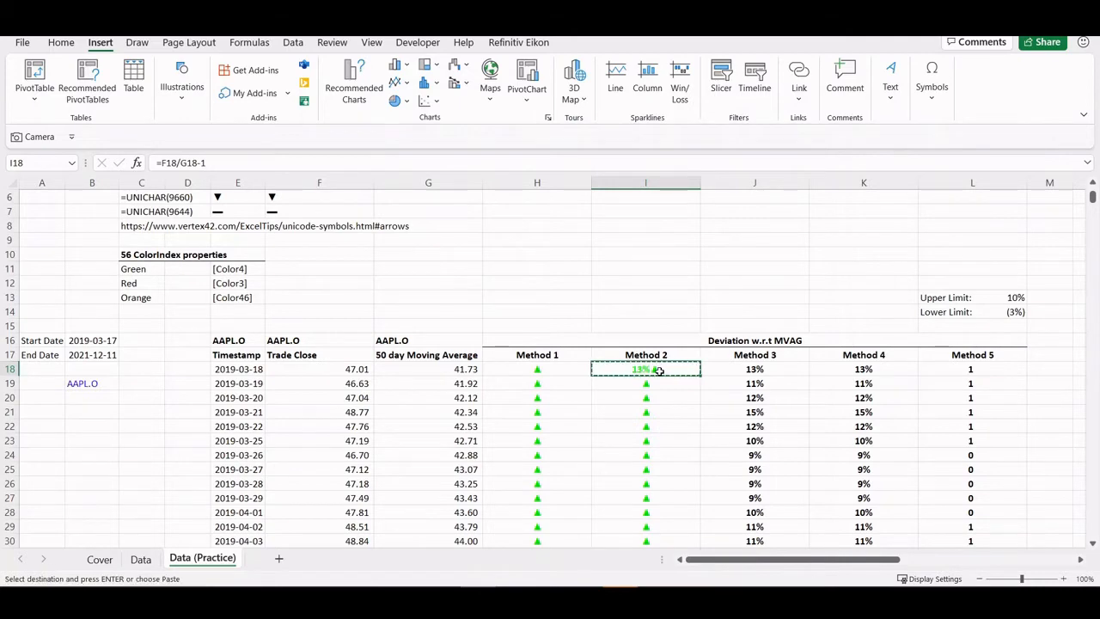
key("ctrl+shift+Down")
key("ctrl+v")
key("ctrl+alt+v")
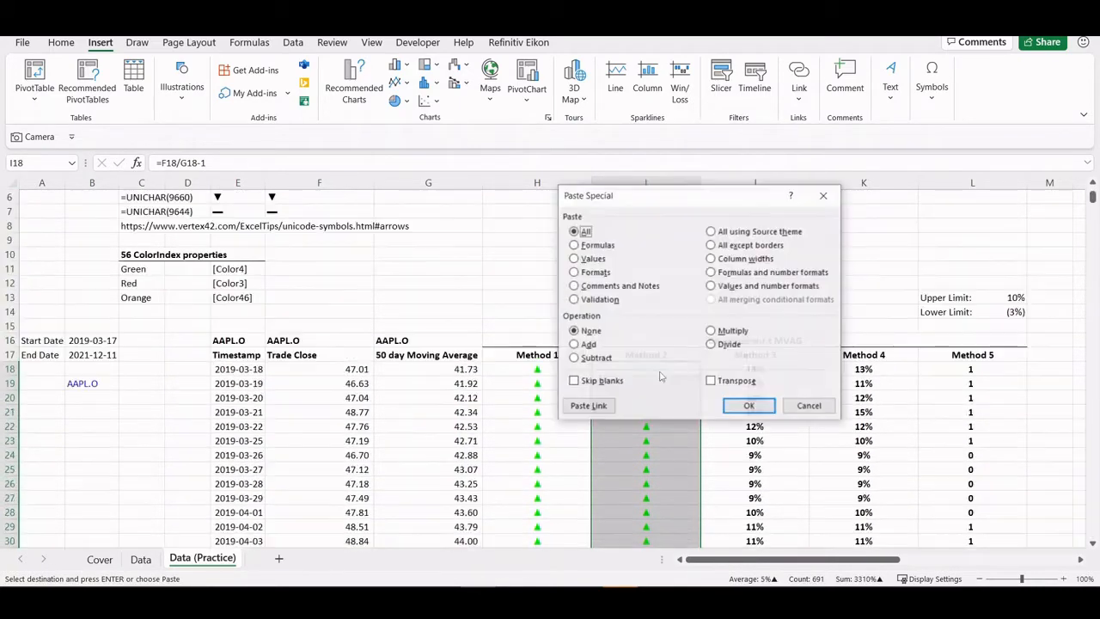
key("t")
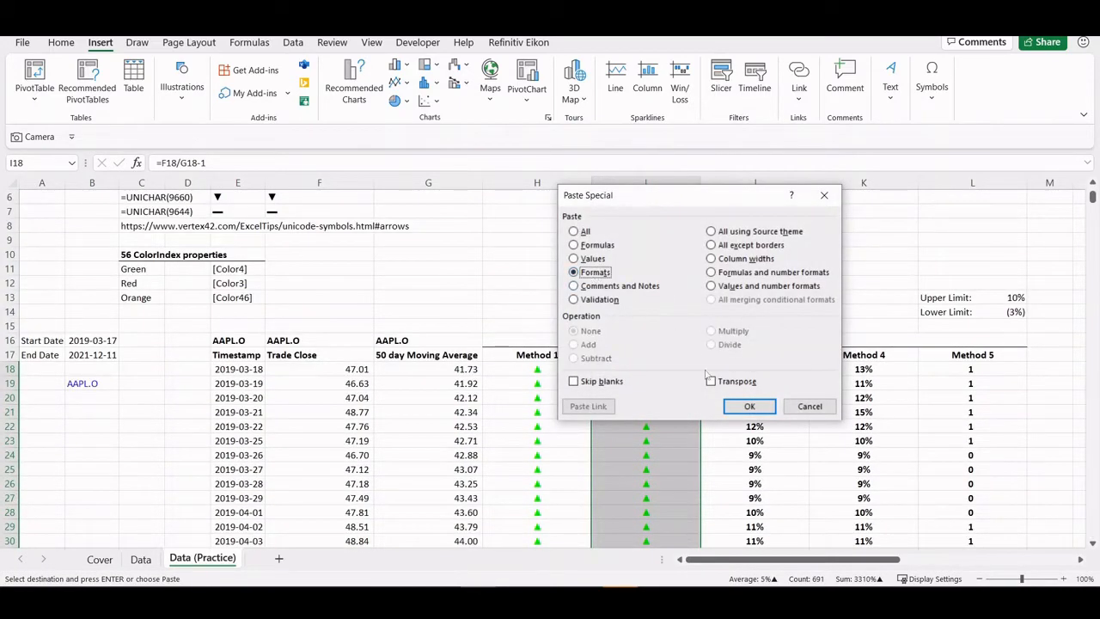
left_click(747, 405)
scroll(657, 424, "down", 15)
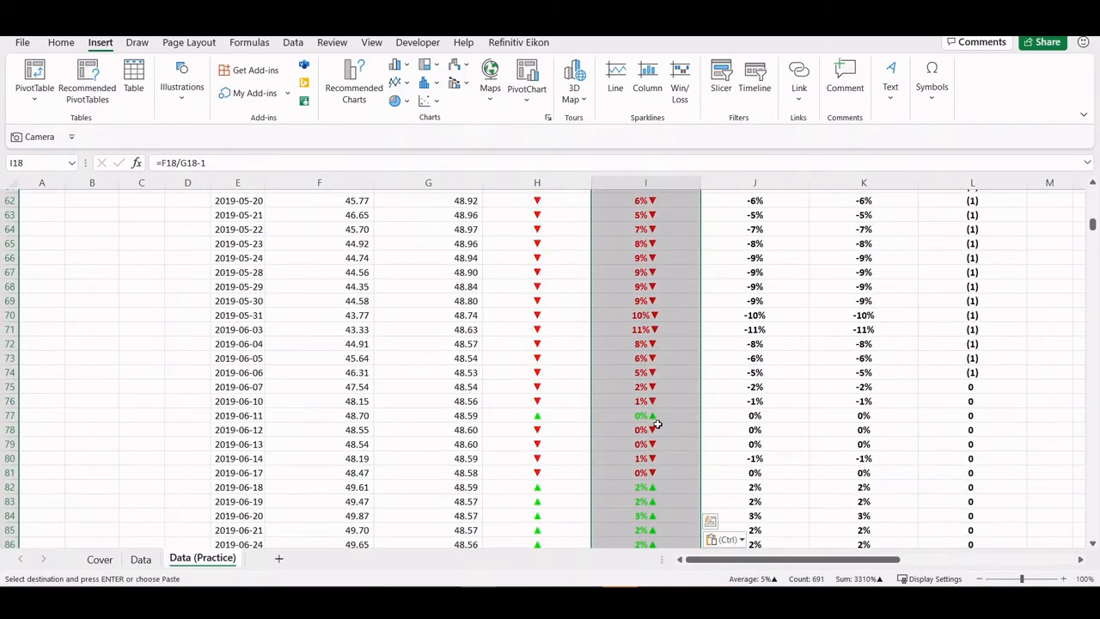
scroll(657, 424, "up", 2)
scroll(657, 424, "down", 5)
scroll(653, 396, "up", 4)
- Inspect the deviation formula behind the negative value in I65 without changing it
left_click(643, 288)
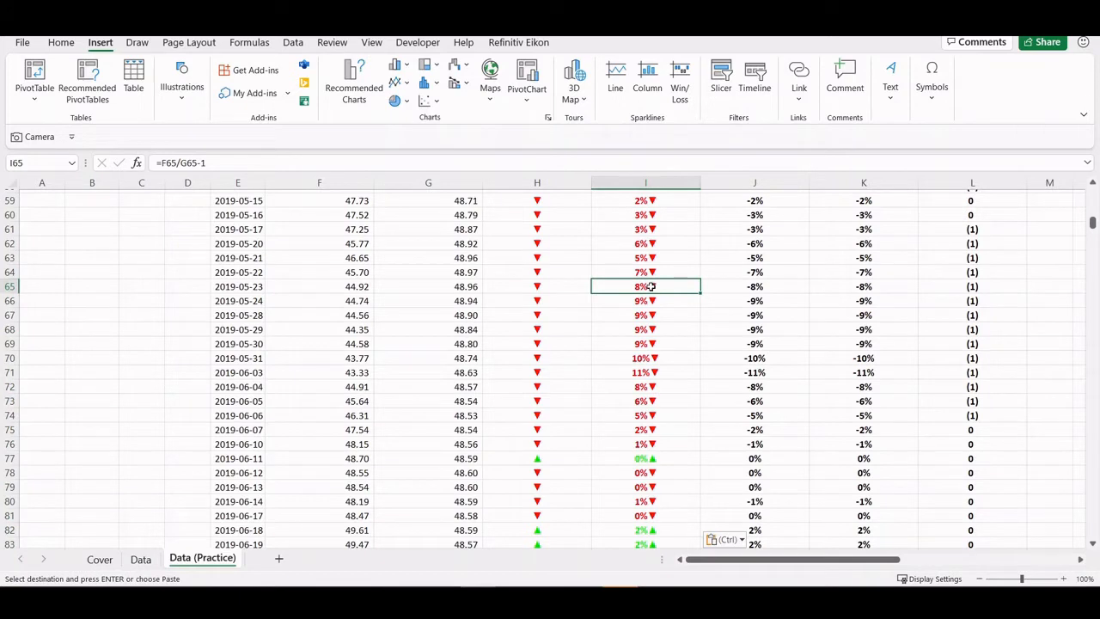
double_click(647, 288)
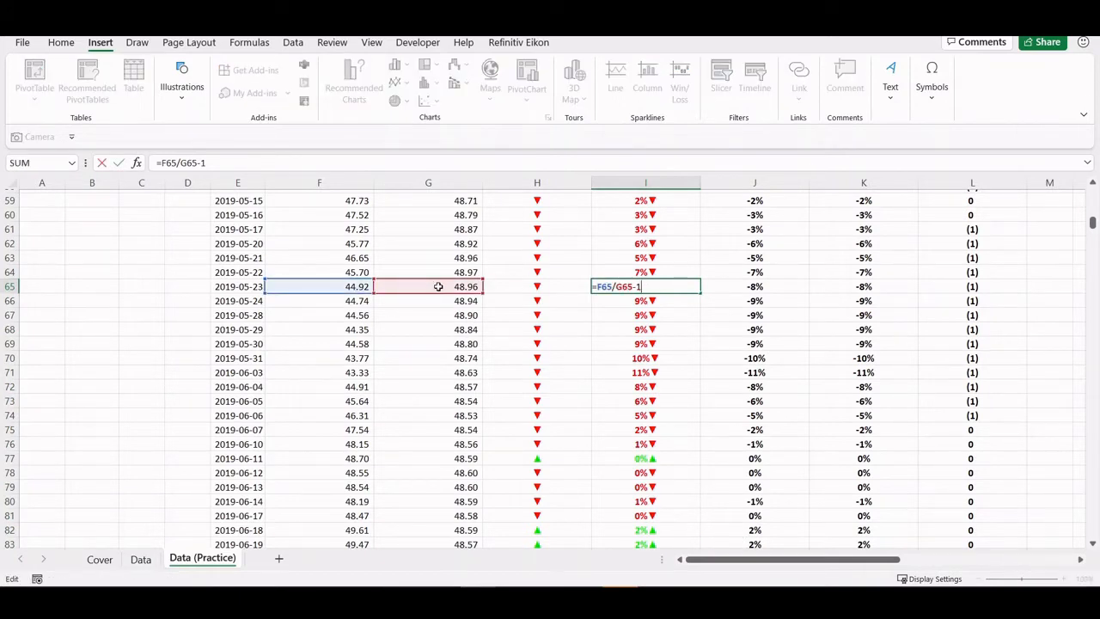
key("Escape")
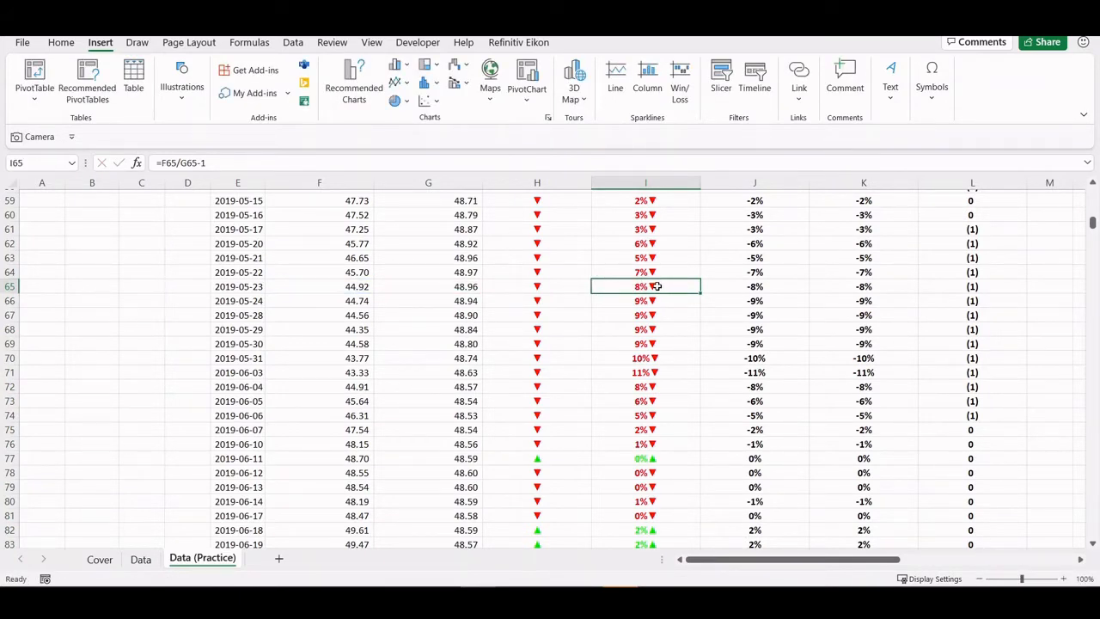
- Put the negative percentage in parentheses in I18's custom format: [Green]0%"▲";[Red](0%)"▼";[Color46]0%"▬"
key("ctrl+Up")
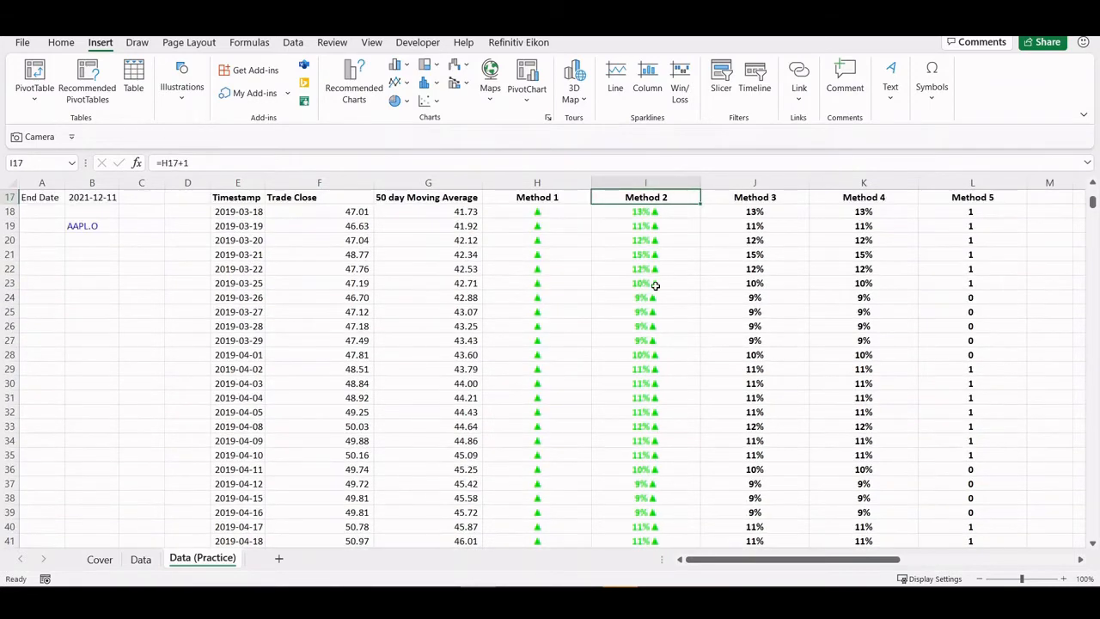
key("ctrl+1")
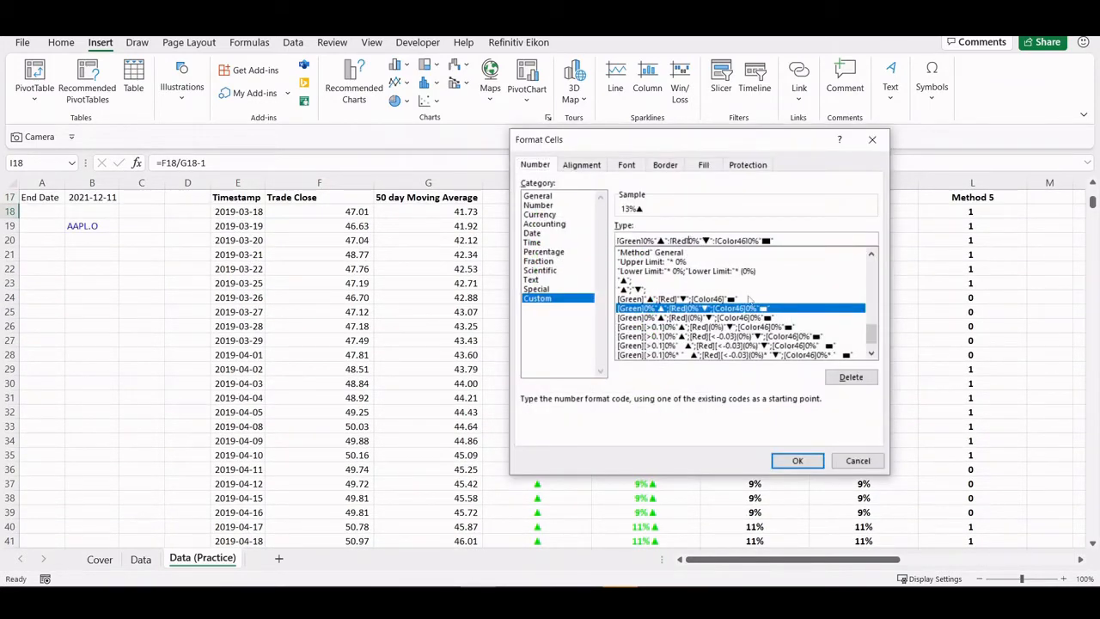
left_click(688, 240)
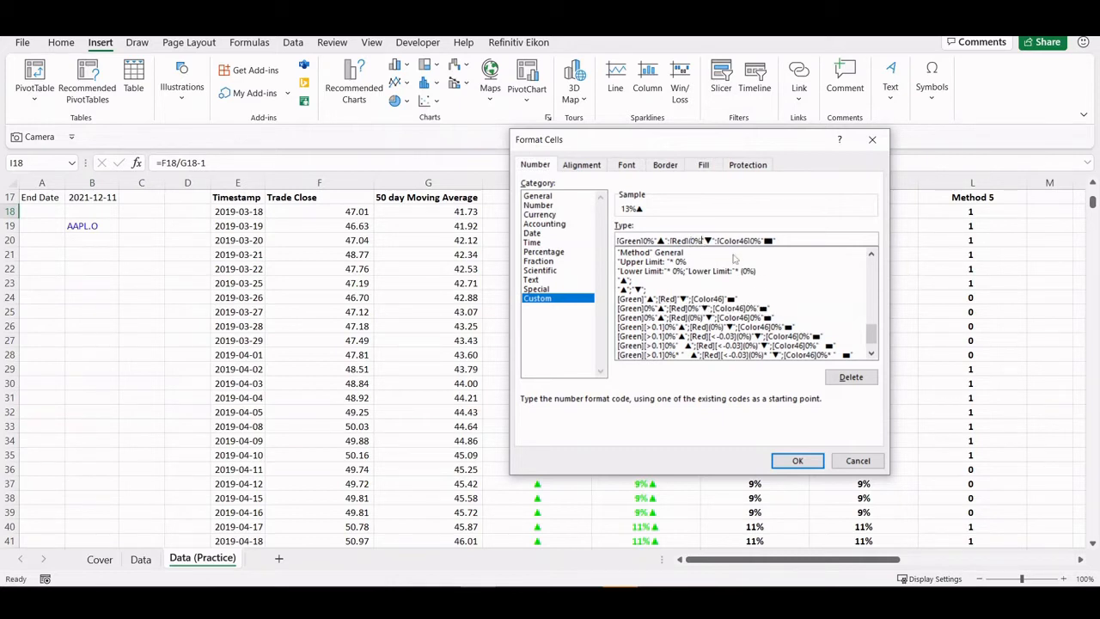
type(")")
left_click(796, 461)
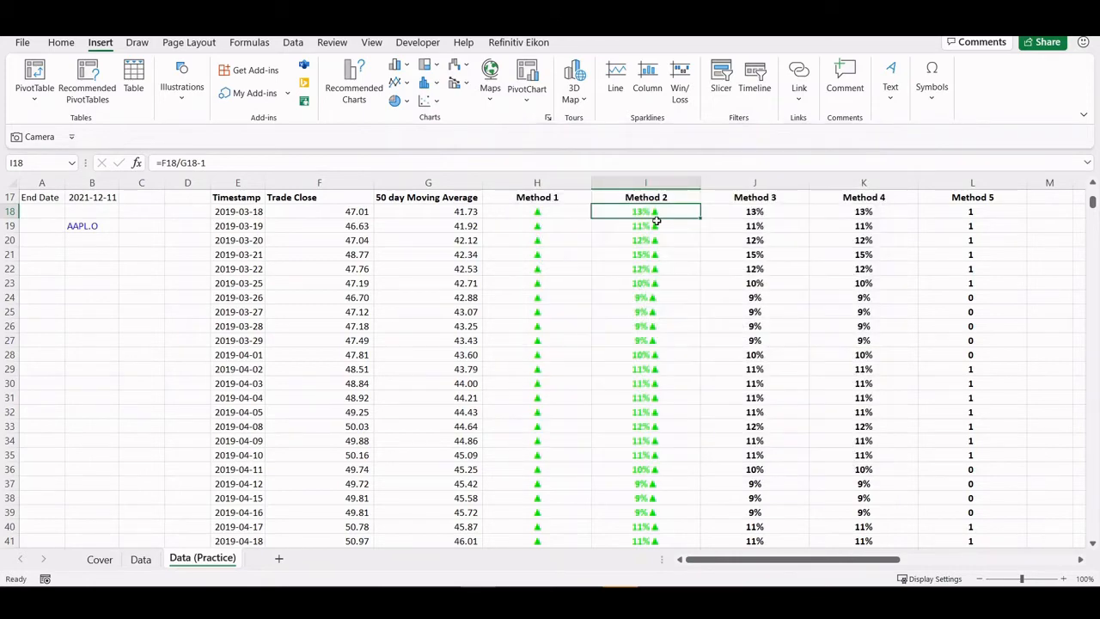
- Paste I18's parenthesized negative format, formats only, down the whole Method 2 column and check the negative values
key("ctrl+c")
key("ctrl+shift+Down")
key("ctrl+BackSpace")
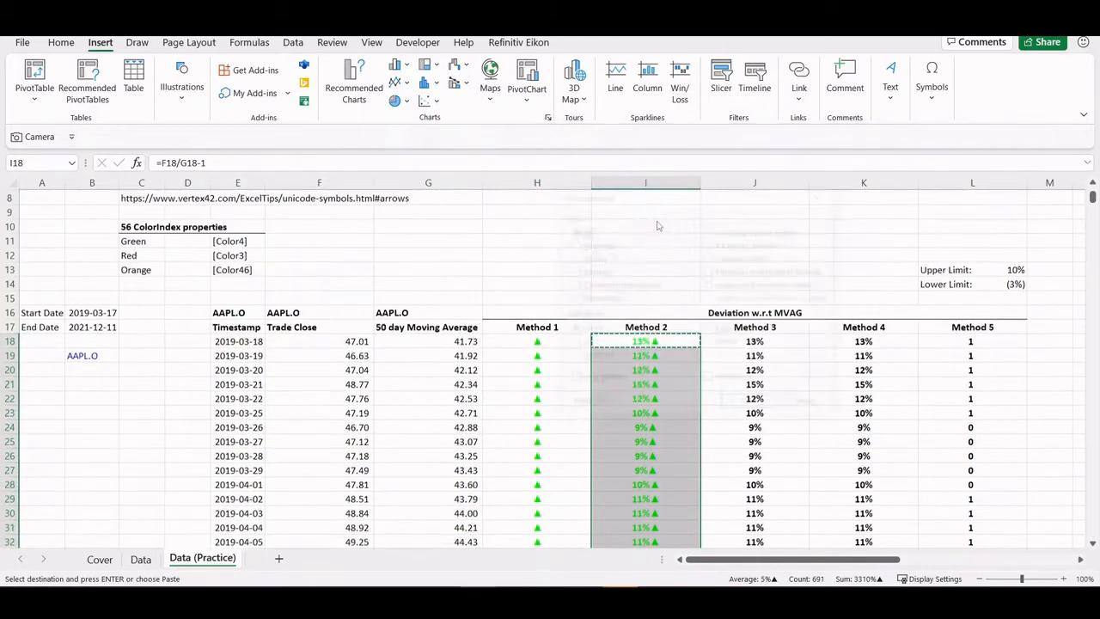
key("Down")
key("Down")
key("Down")
key("Return")
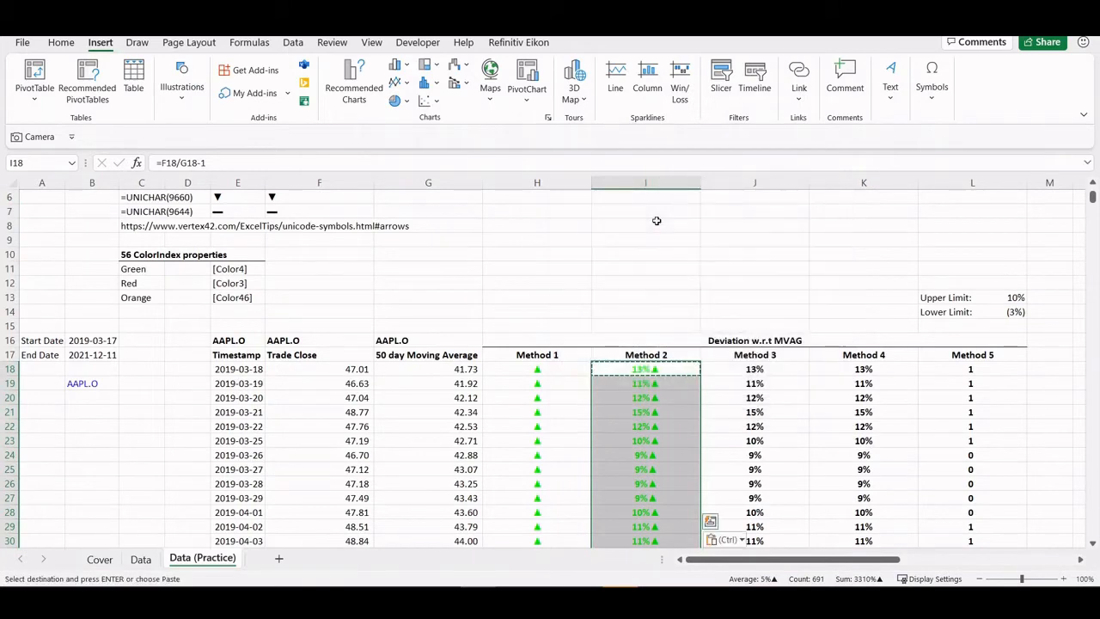
scroll(645, 358, "down", 16)
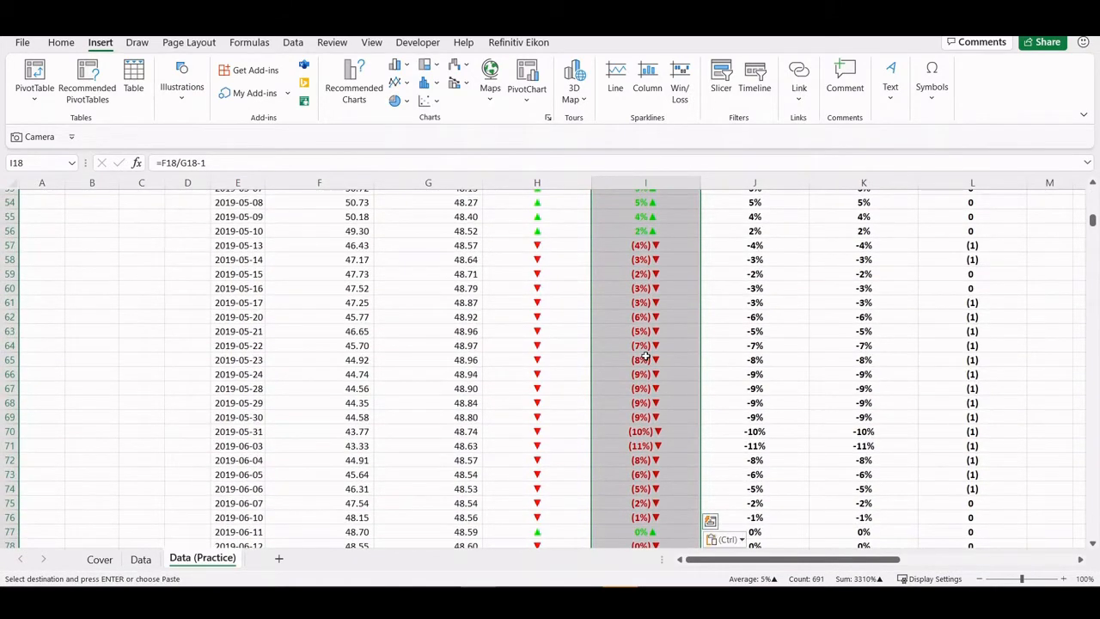
left_click(646, 359)
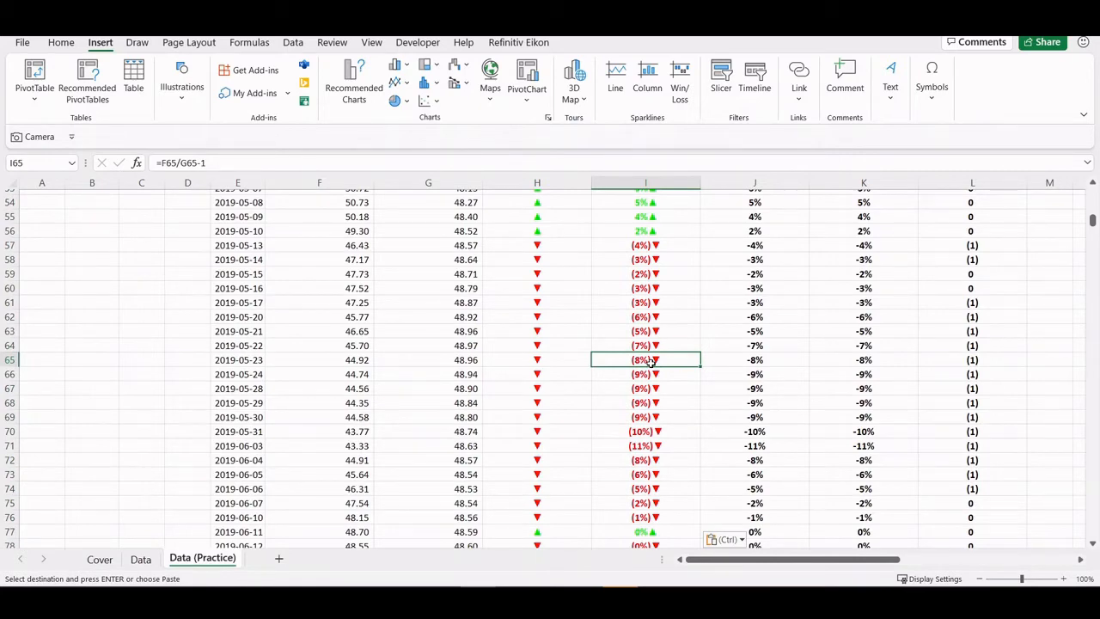
- Copy the Method 2 values from I18 down and paste only their formats onto the Method 3 column from J18 down
key("Up")
key("ctrl+Up")
key("Down")
key("Up")
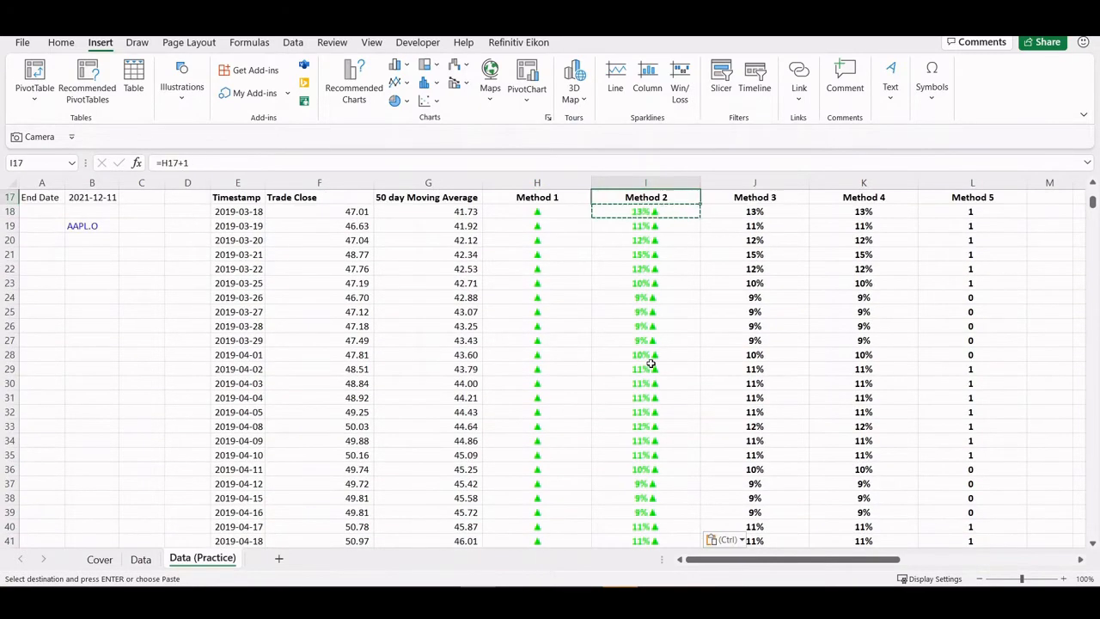
key("Right")
key("Left")
key("Down")
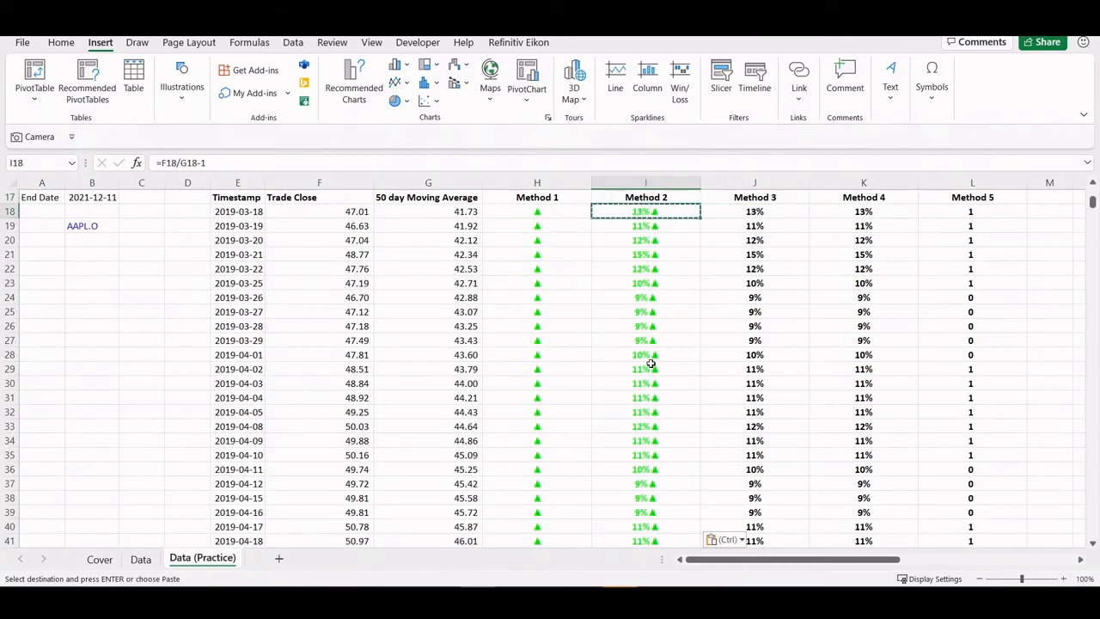
key("ctrl+shift+Down")
key("ctrl+c")
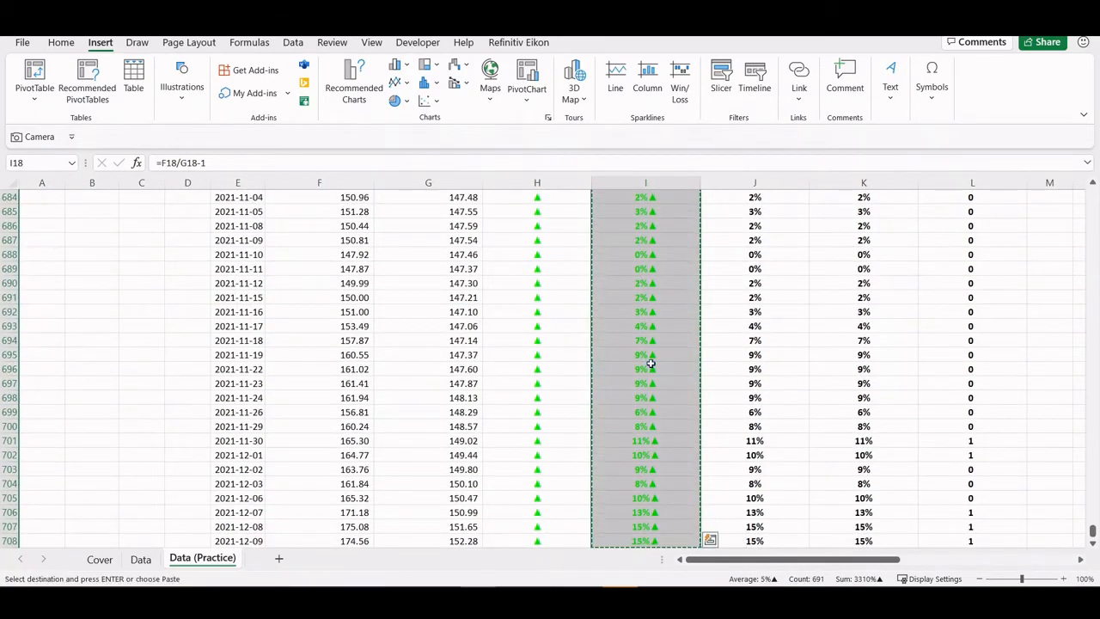
key("Right")
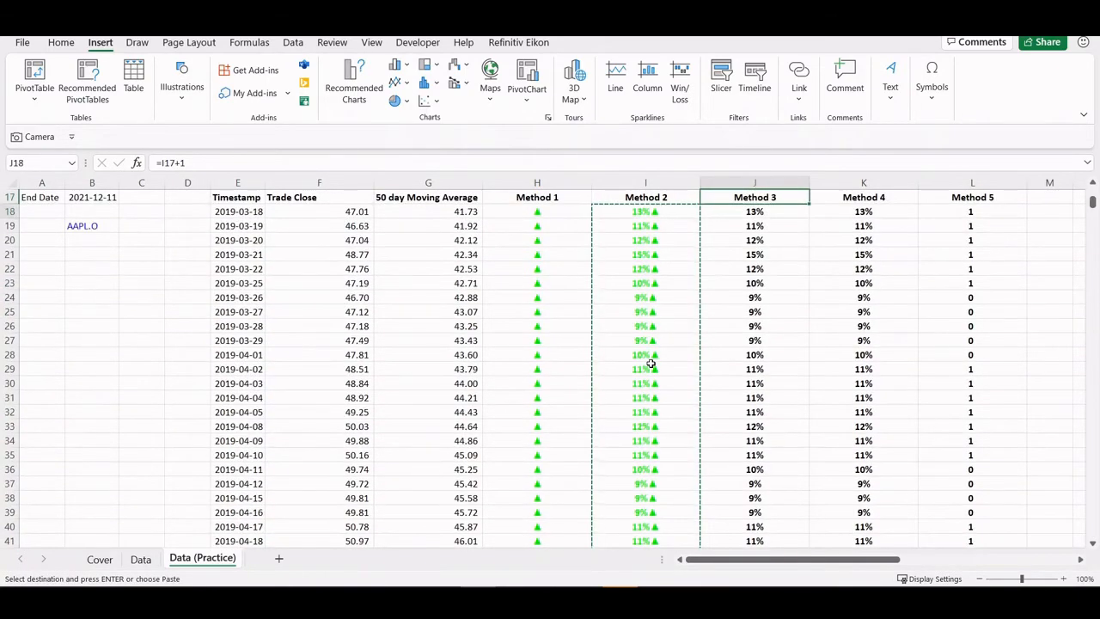
key("ctrl+shift+Down")
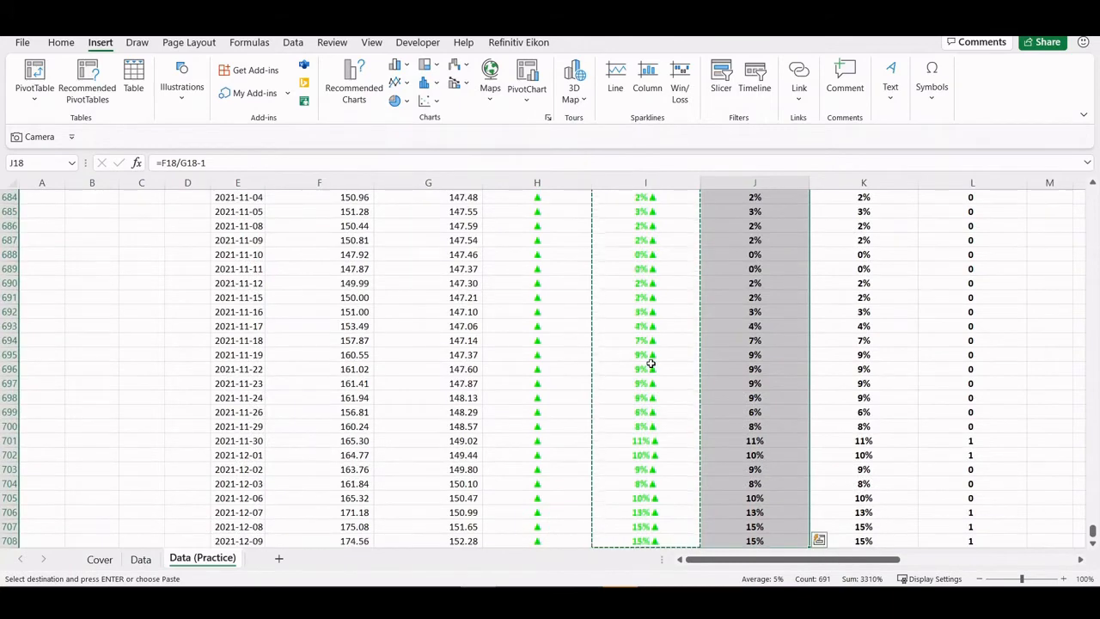
key("ctrl+alt+v")
key("Down")
key("Down")
key("Down")
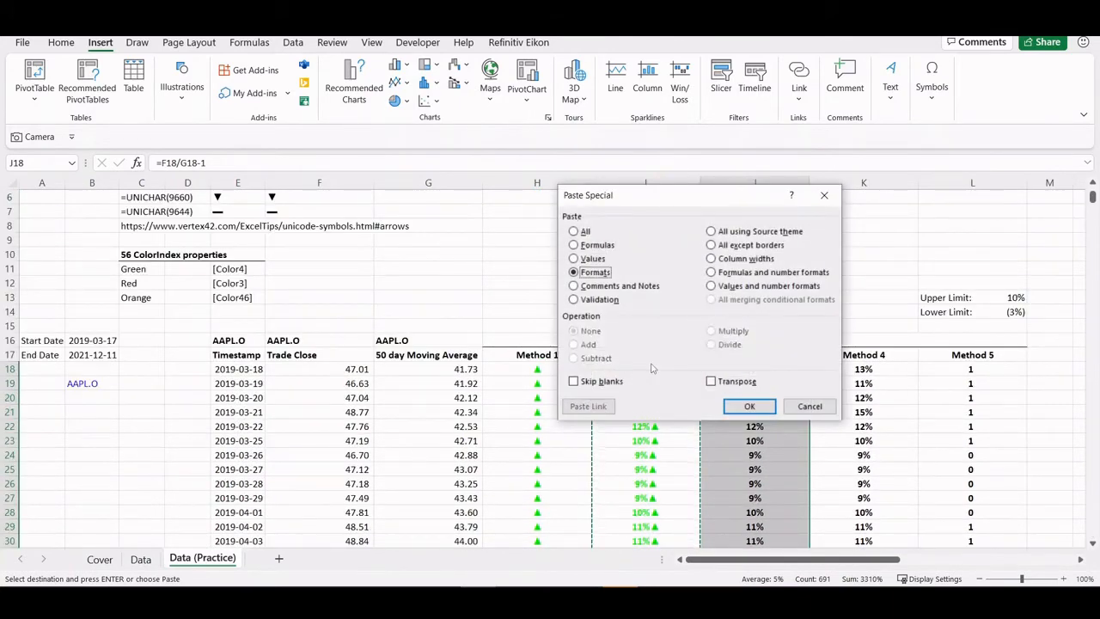
key("Return")
key("Down")
key("Left")
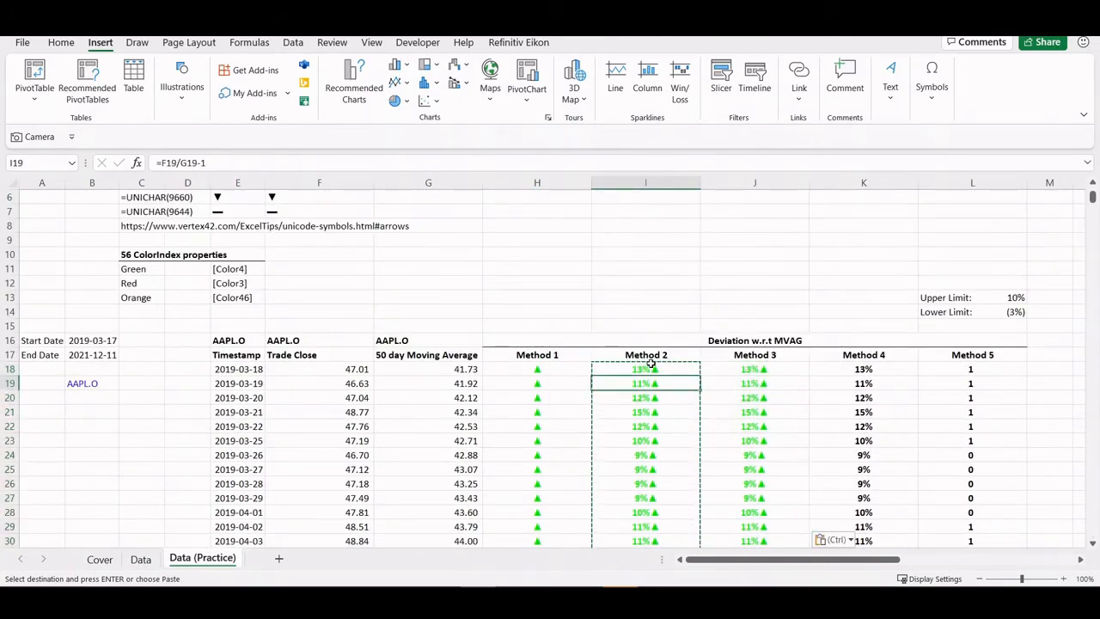
- Examine the finished Method 3 column on the Data sheet as a reference, and return to the Data (Practice) sheet
key("ctrl+Page_Up")
left_click(771, 316)
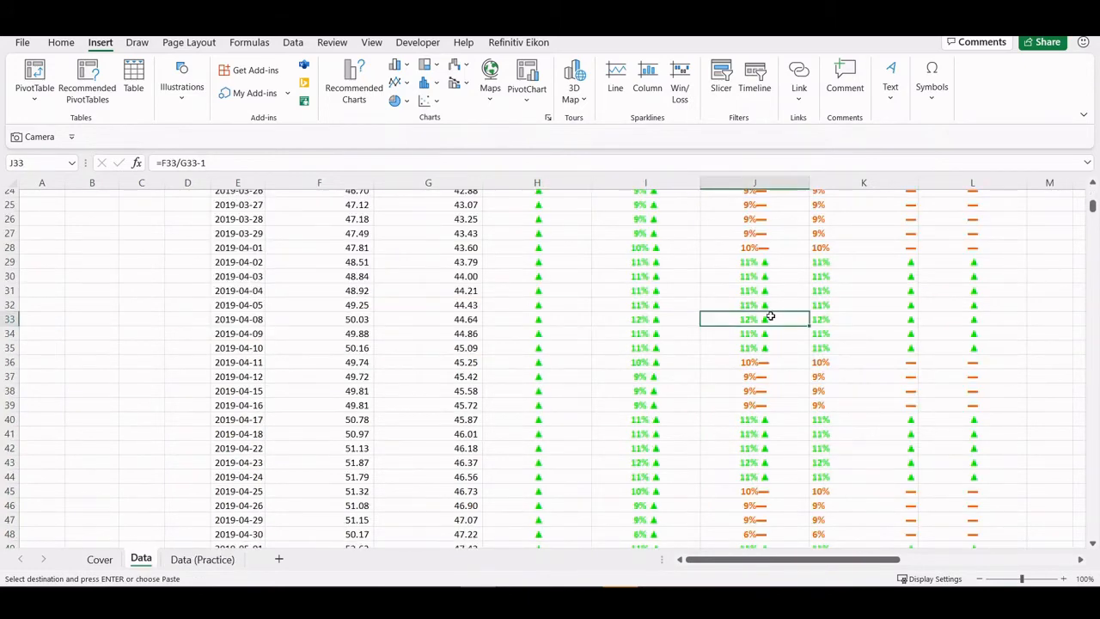
key("ctrl+Up")
key("Down")
scroll(770, 316, "up", 2)
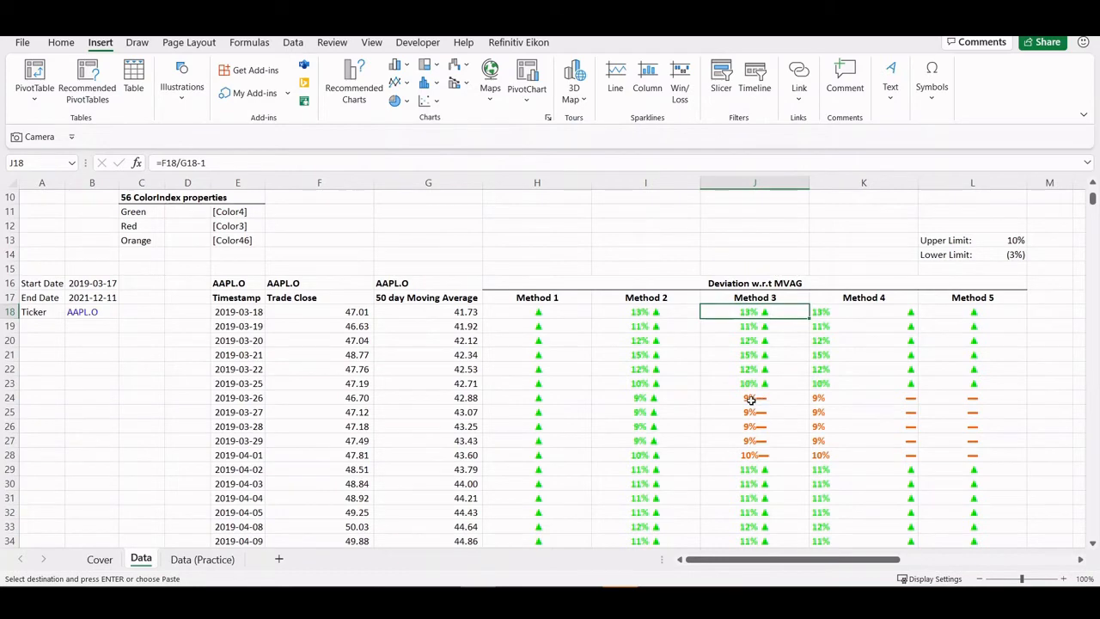
key("ctrl+Page_Down")
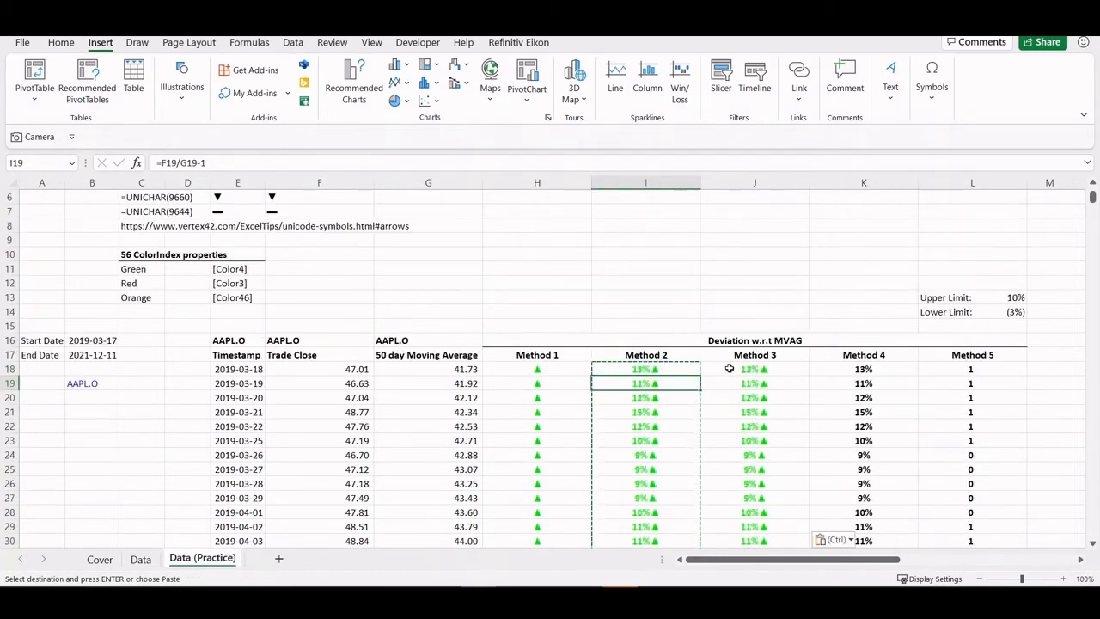
- Add the upper and lower limit conditions to J18's custom format: [Green][>0.1]0%"▲";[Red](0%)[<-0.03]"▼";[Color46]0%"▬"
left_click(732, 367)
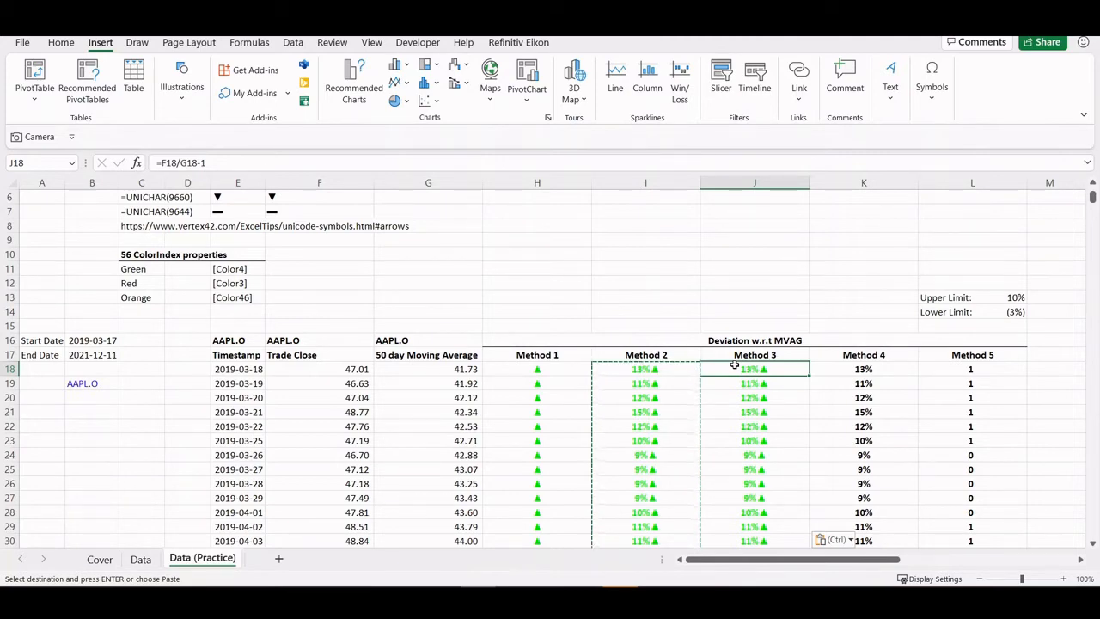
key("Escape")
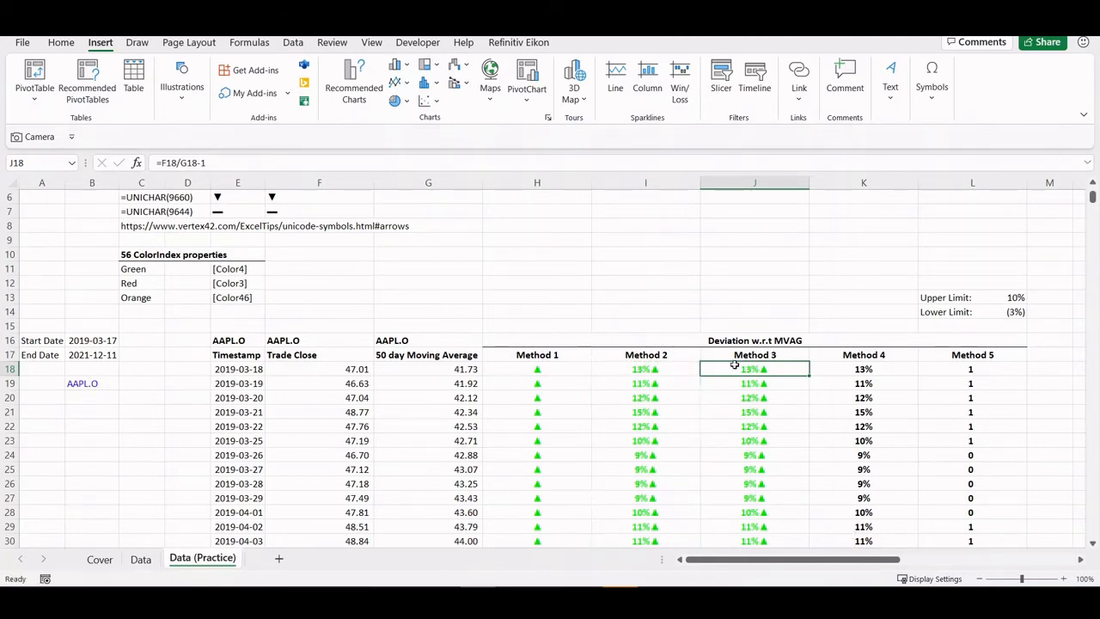
key("ctrl+1")
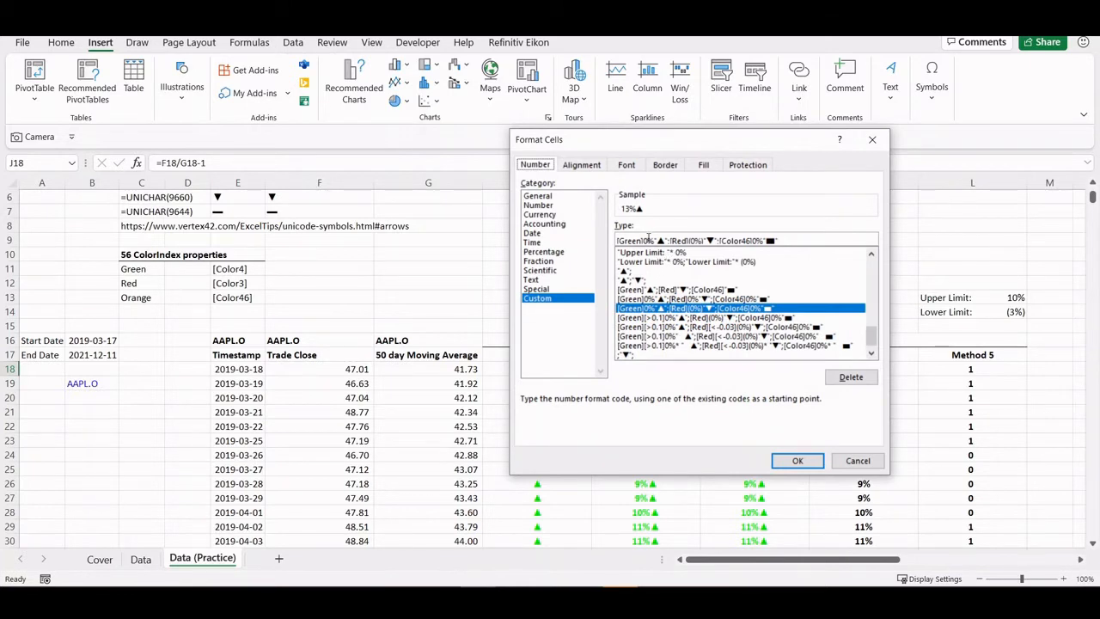
left_click(643, 240)
type("[")
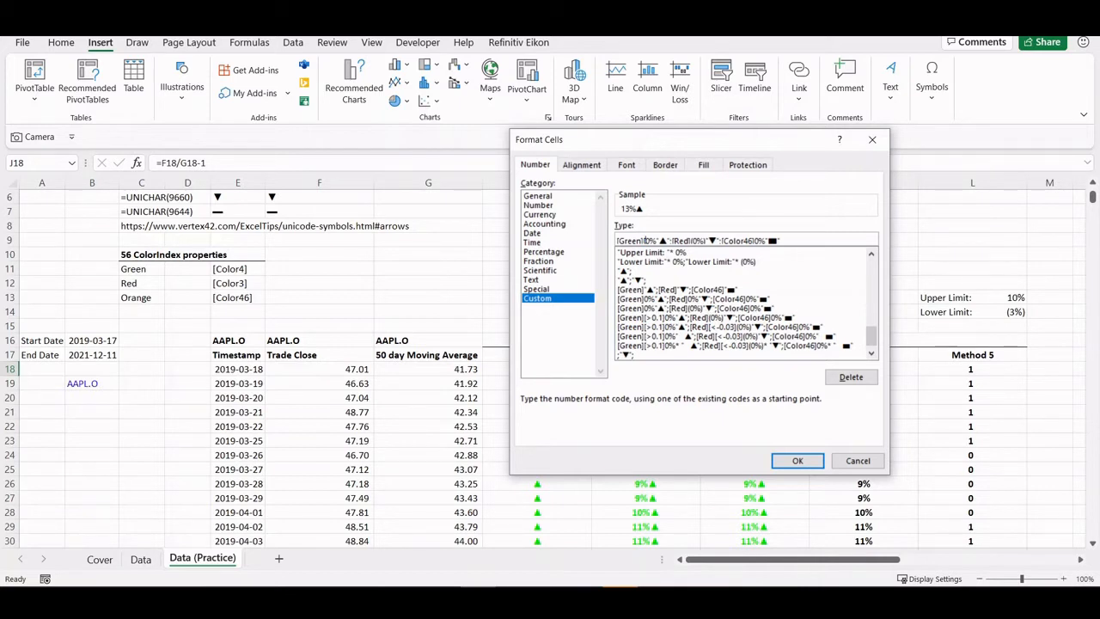
type(">")
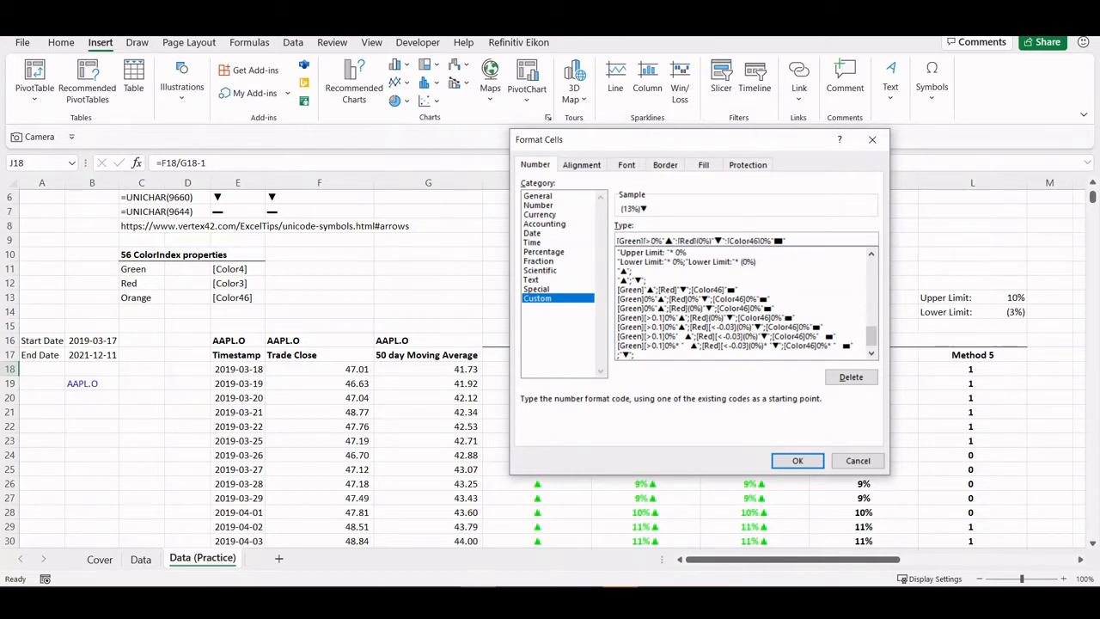
type("0.1]")
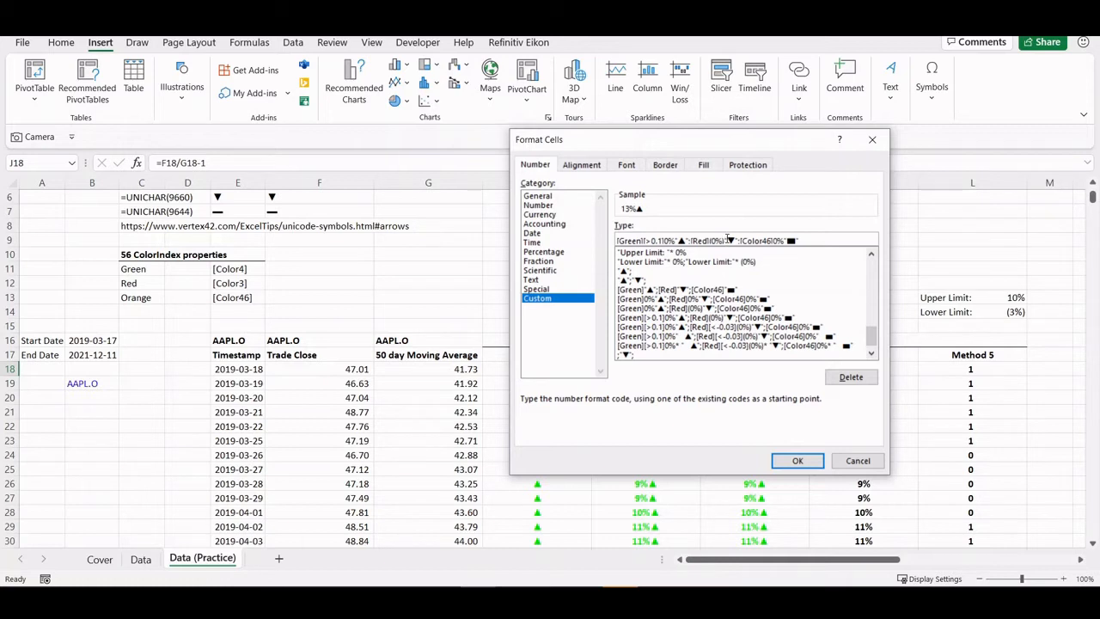
type("[<-0.03]")
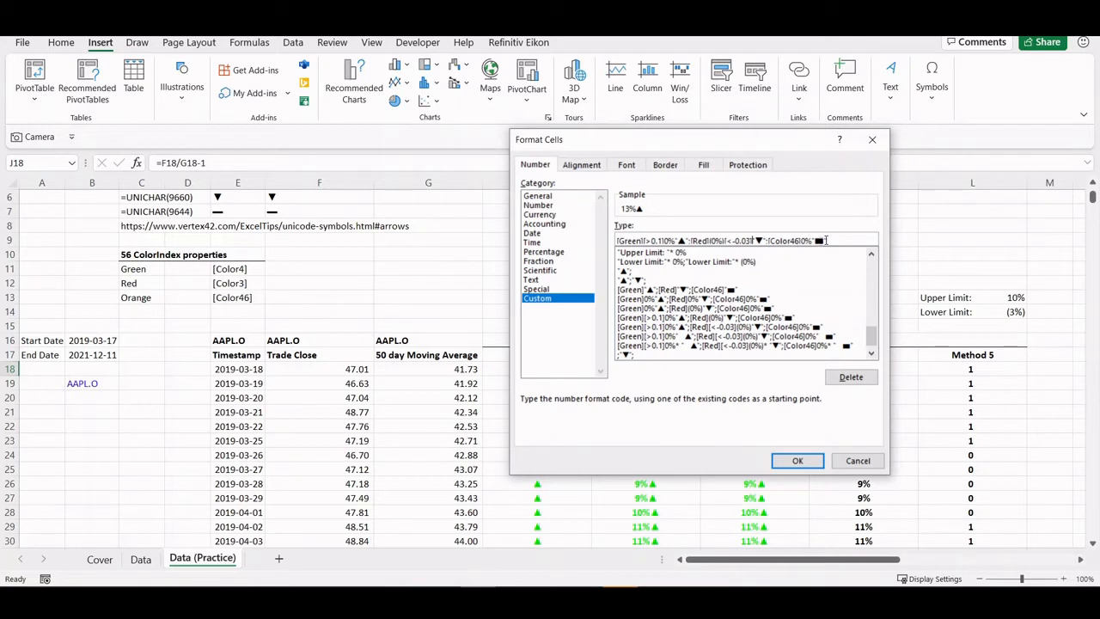
left_click(780, 464)
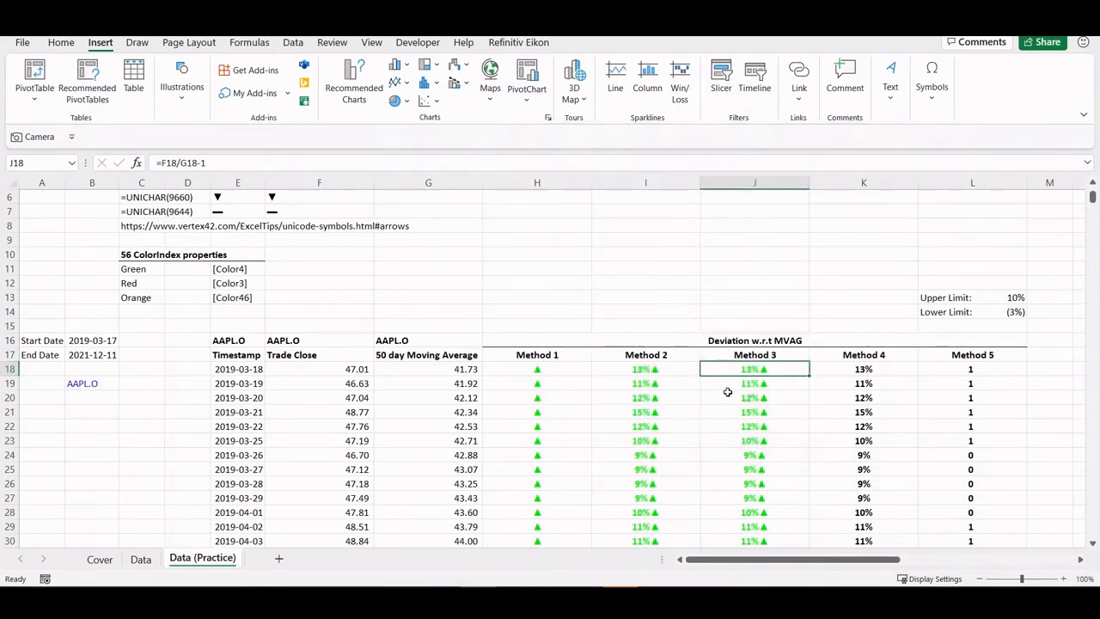
- Copy J18 and paste only its formats down the whole Method 3 column
key("ctrl+c")
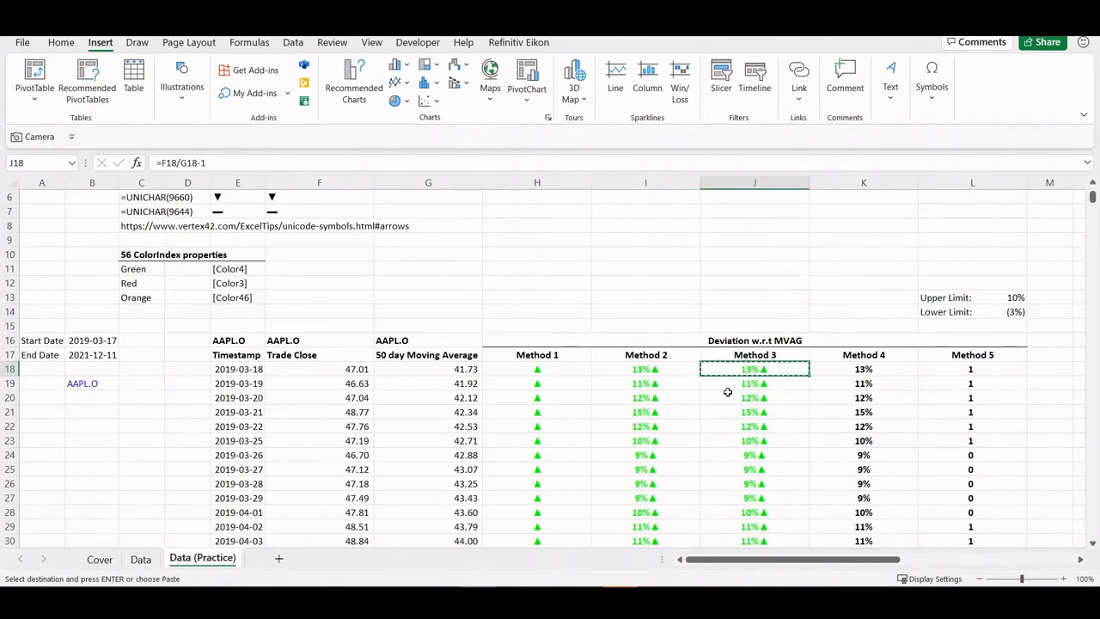
key("ctrl+shift+Down")
key("ctrl+v")
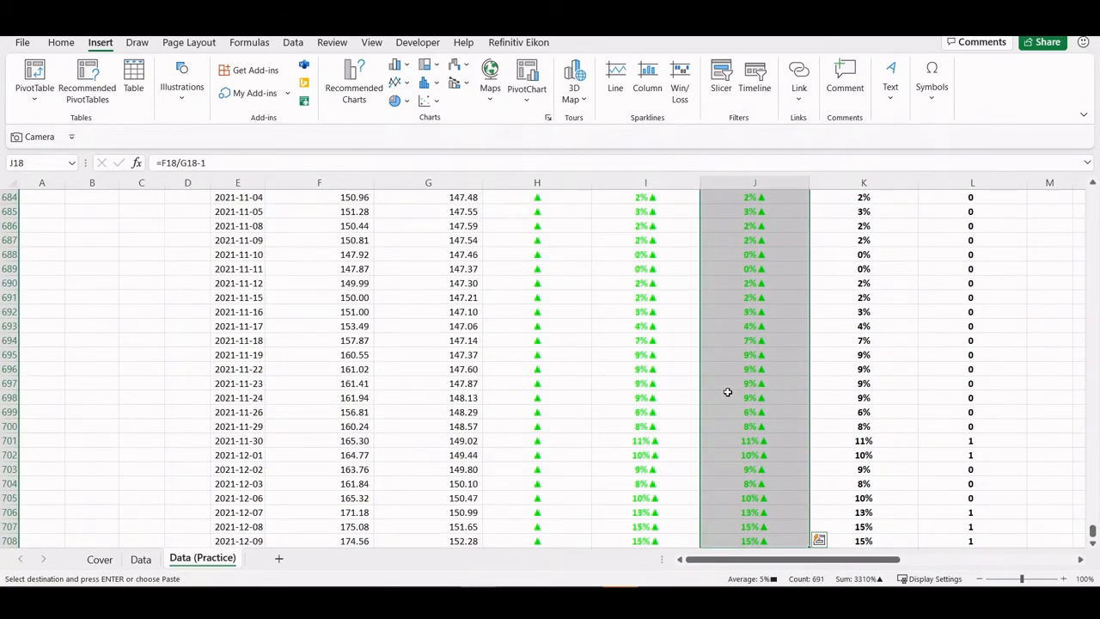
key("ctrl+alt+v")
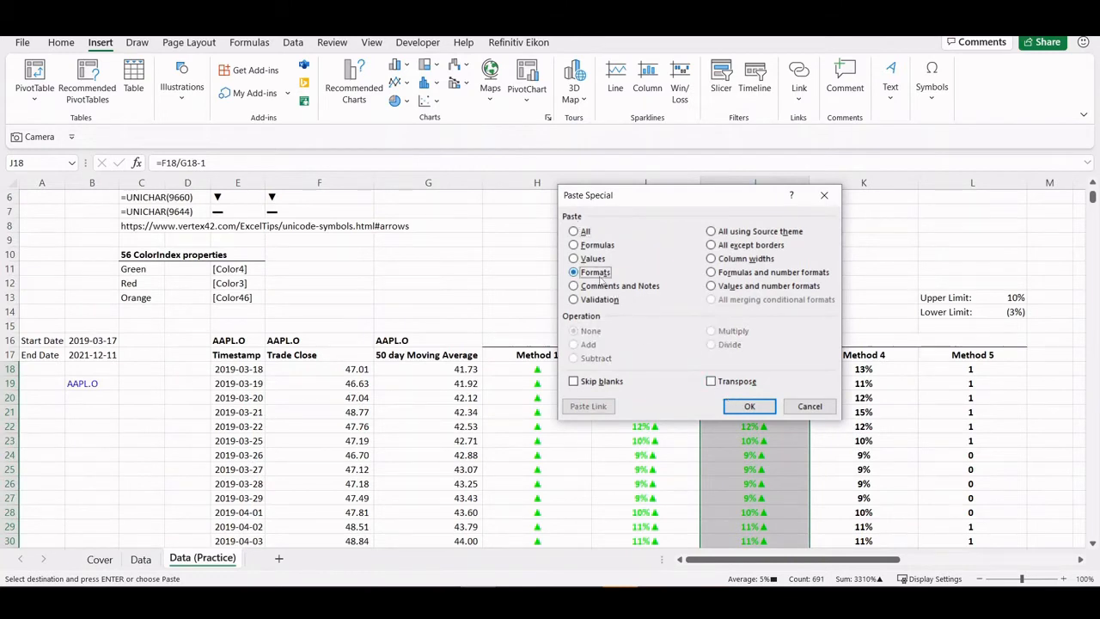
left_click(594, 273)
left_click(748, 406)
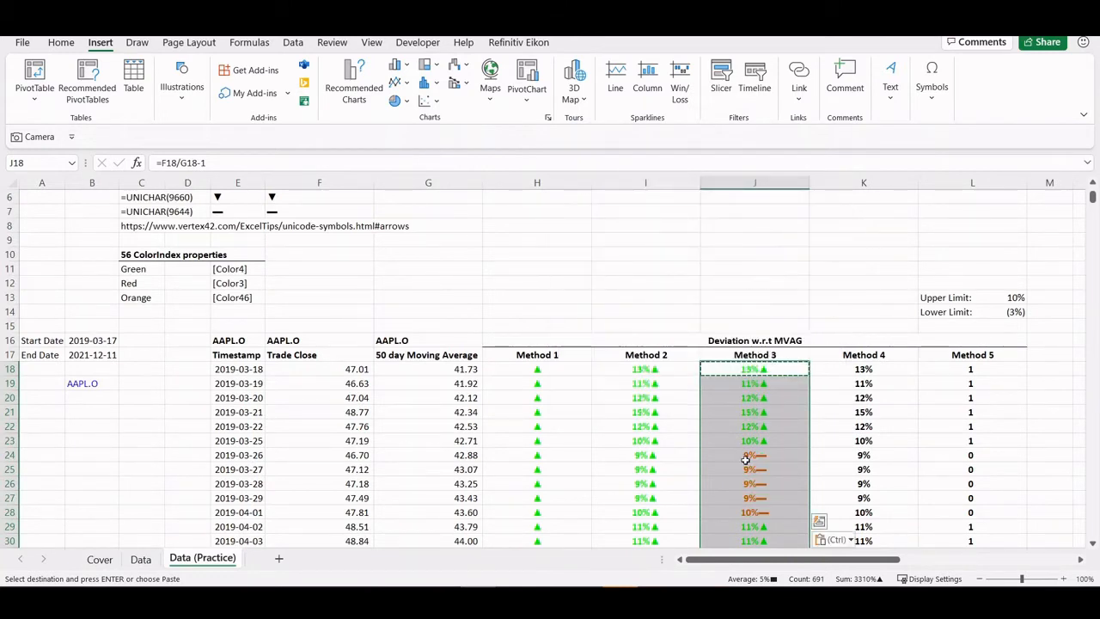
- Check how the Method 3 column formats deviations inside and beyond the limits, including J24:J28, J76 and J78
left_click_drag(745, 452, 732, 509)
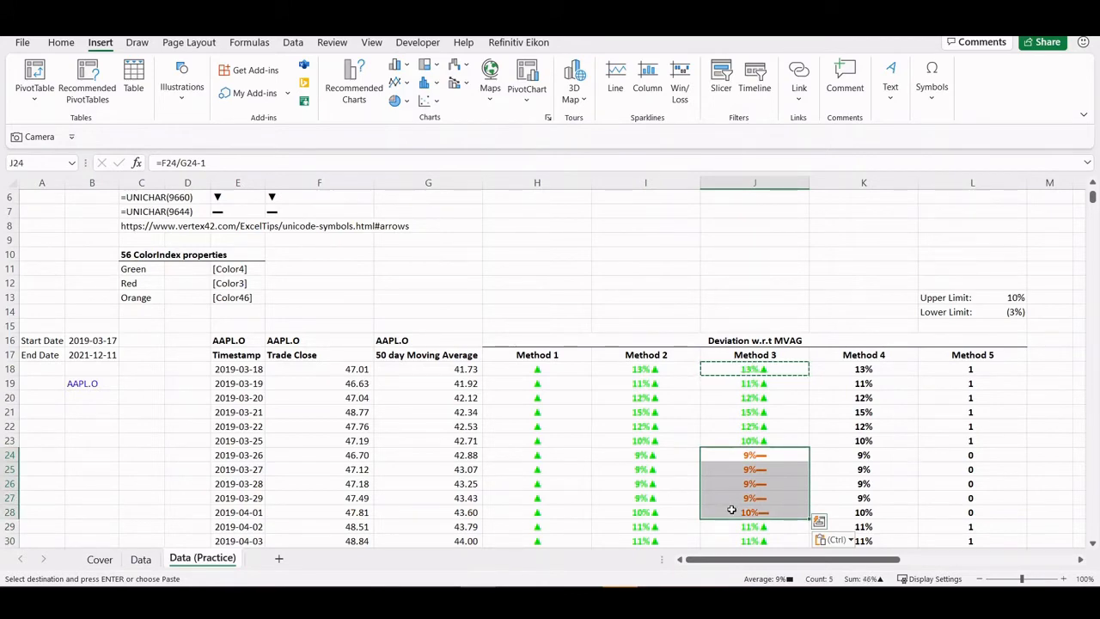
scroll(731, 510, "down", 4)
scroll(731, 510, "up", 1)
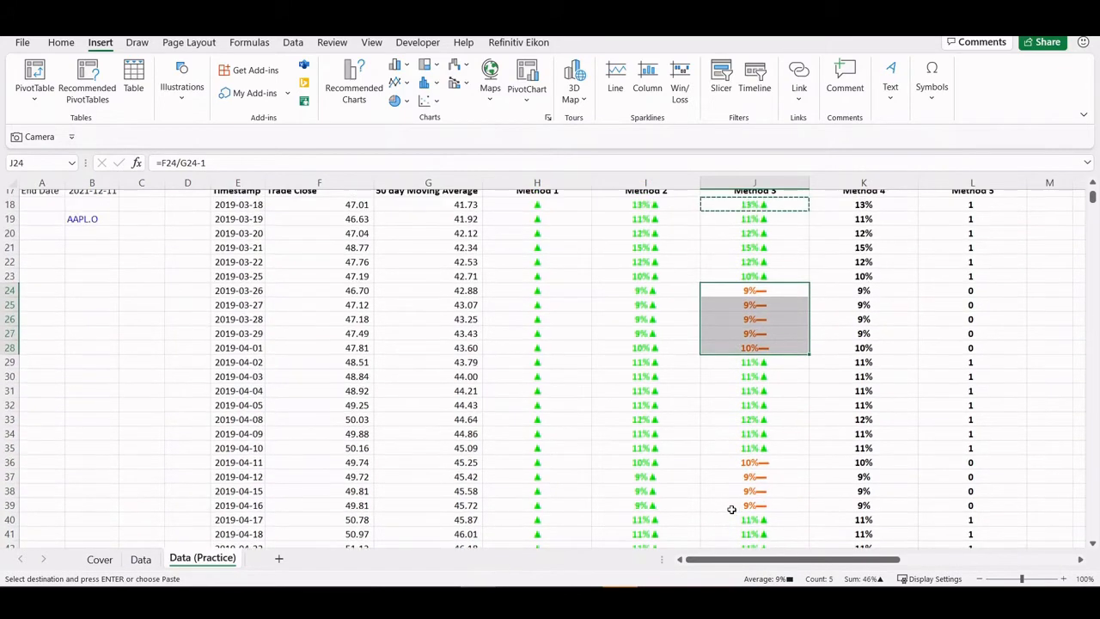
scroll(732, 510, "down", 8)
scroll(732, 509, "down", 6)
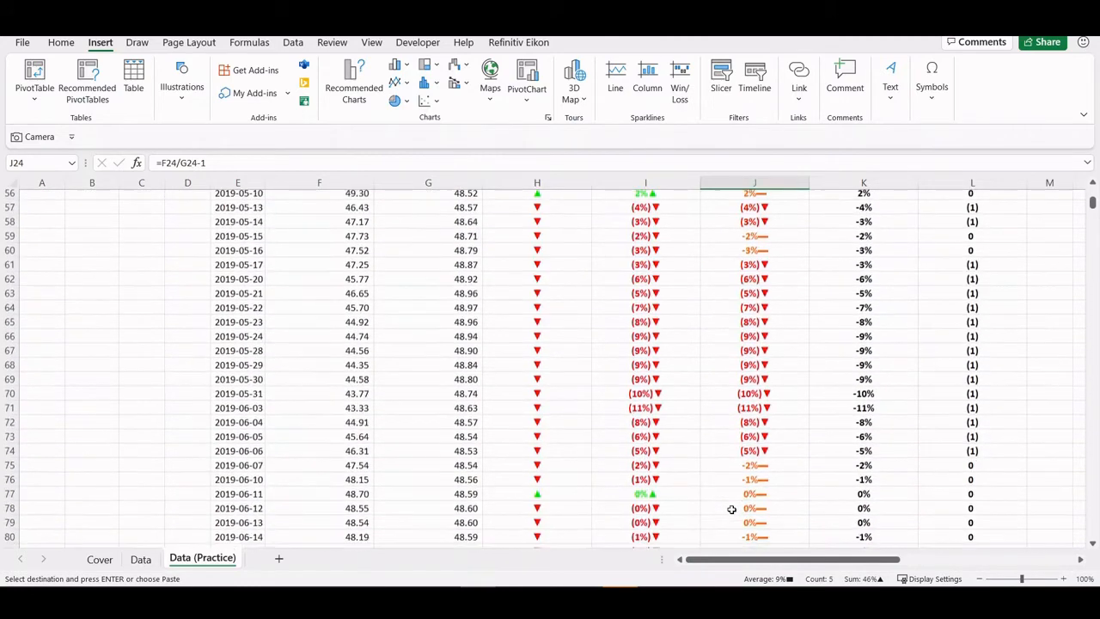
scroll(770, 463, "down", 1)
left_click(756, 443)
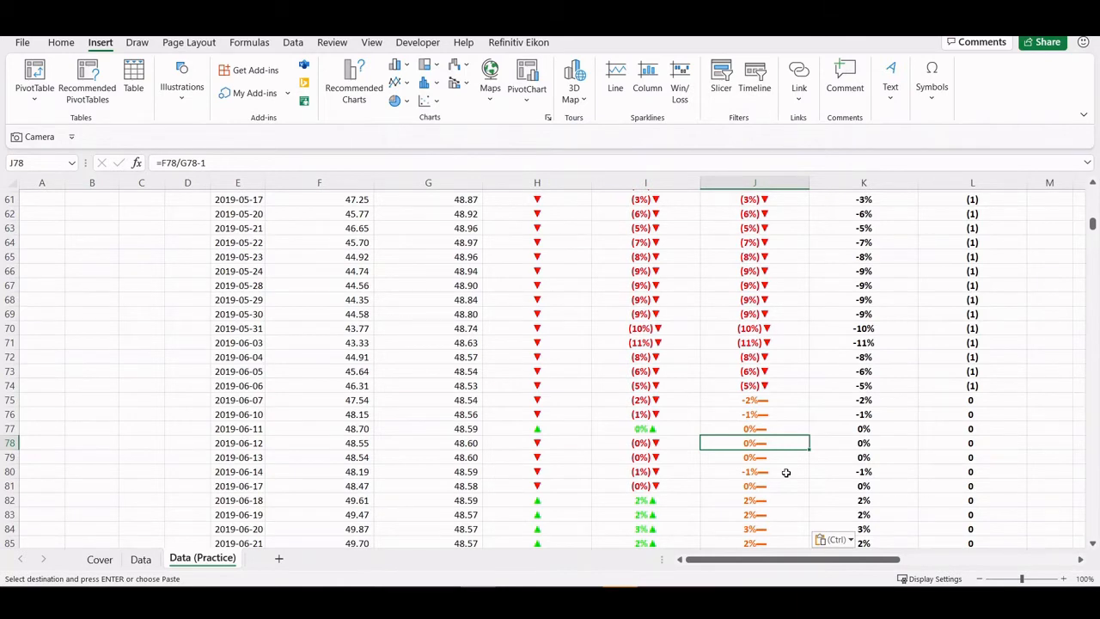
left_click(748, 416)
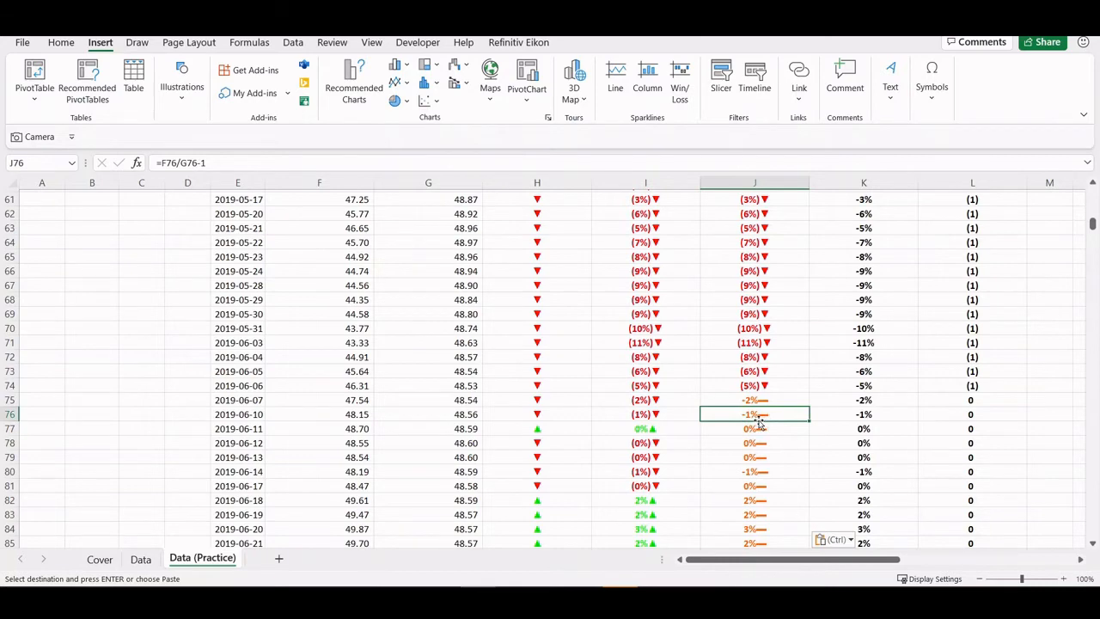
left_click(762, 444)
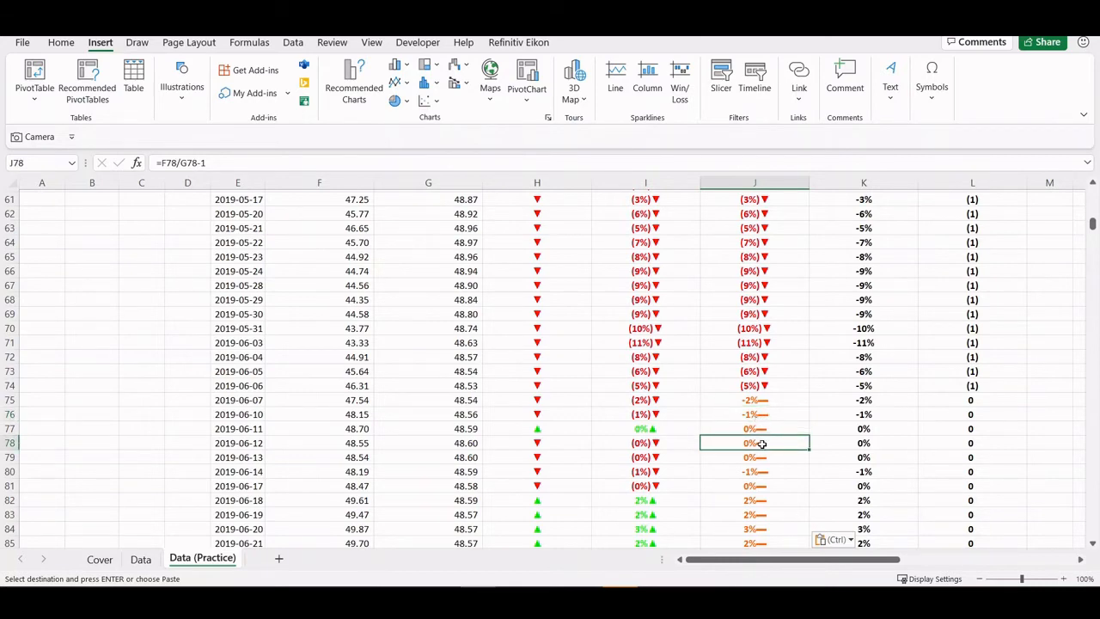
- Compare the Method 4 column with its finished version on the Data sheet, resizing column K there to test the spacing between percentages and symbols
key("ctrl+Up")
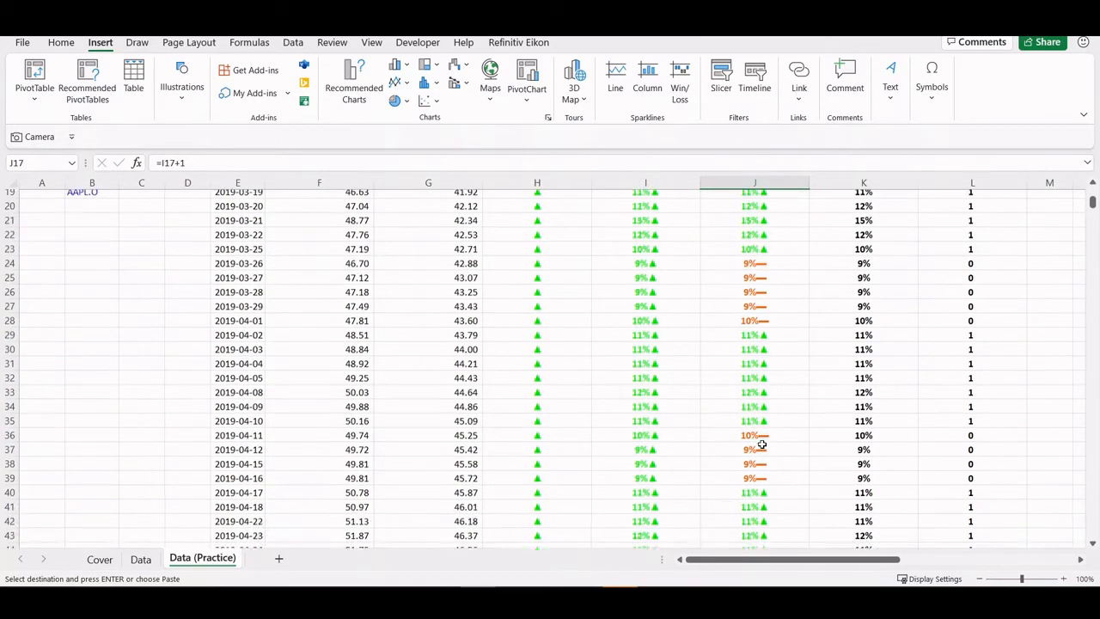
key("Right")
scroll(762, 443, "up", 1)
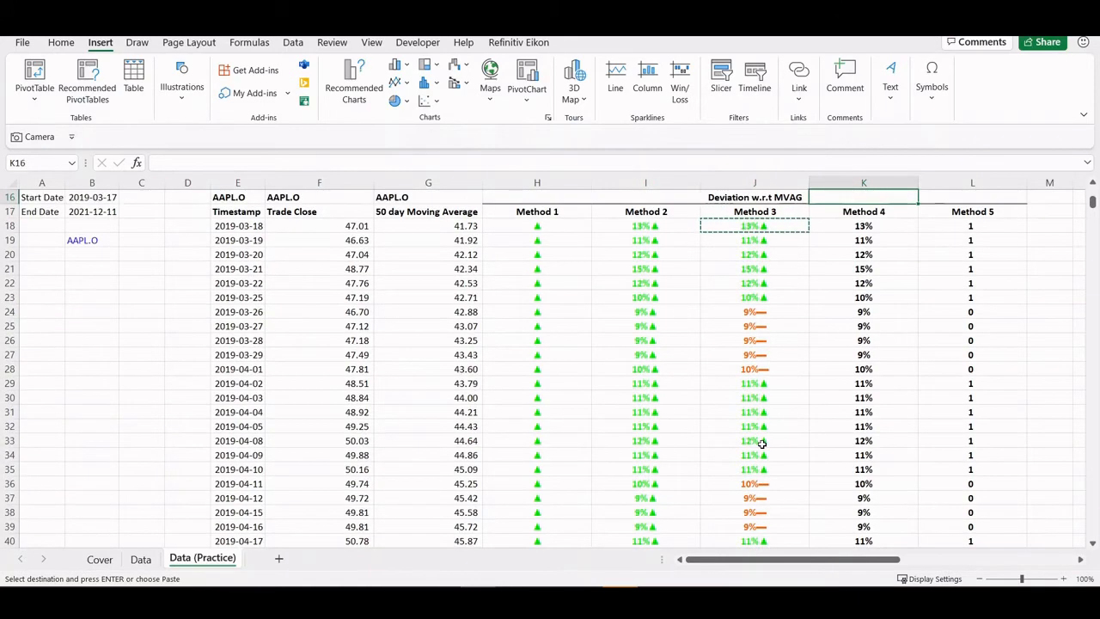
key("ctrl+Page_Up")
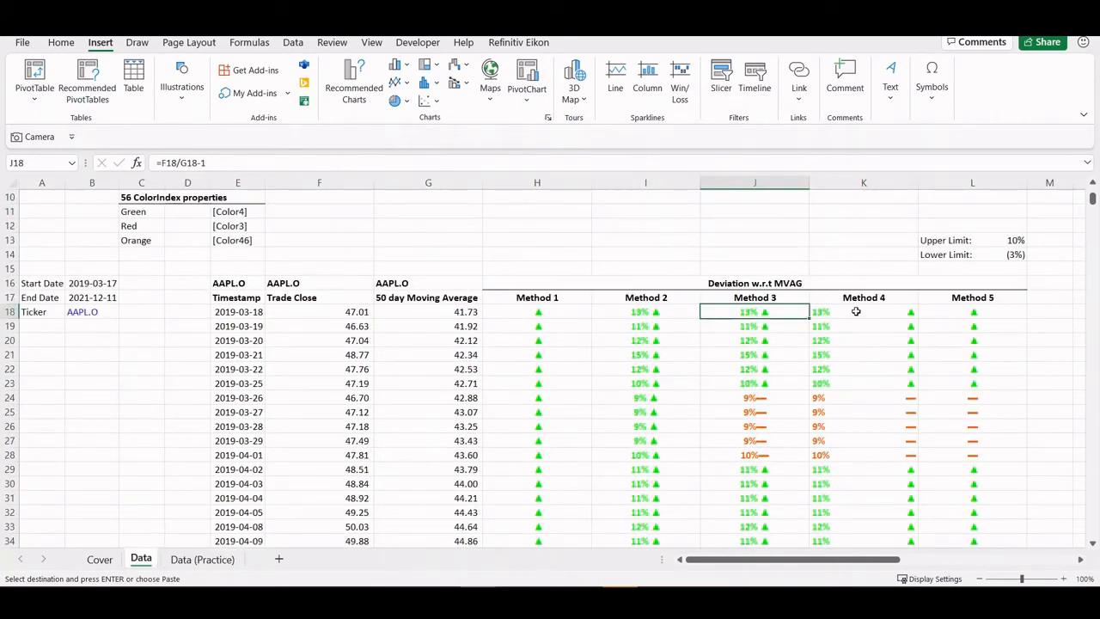
key("ctrl+Page_Down")
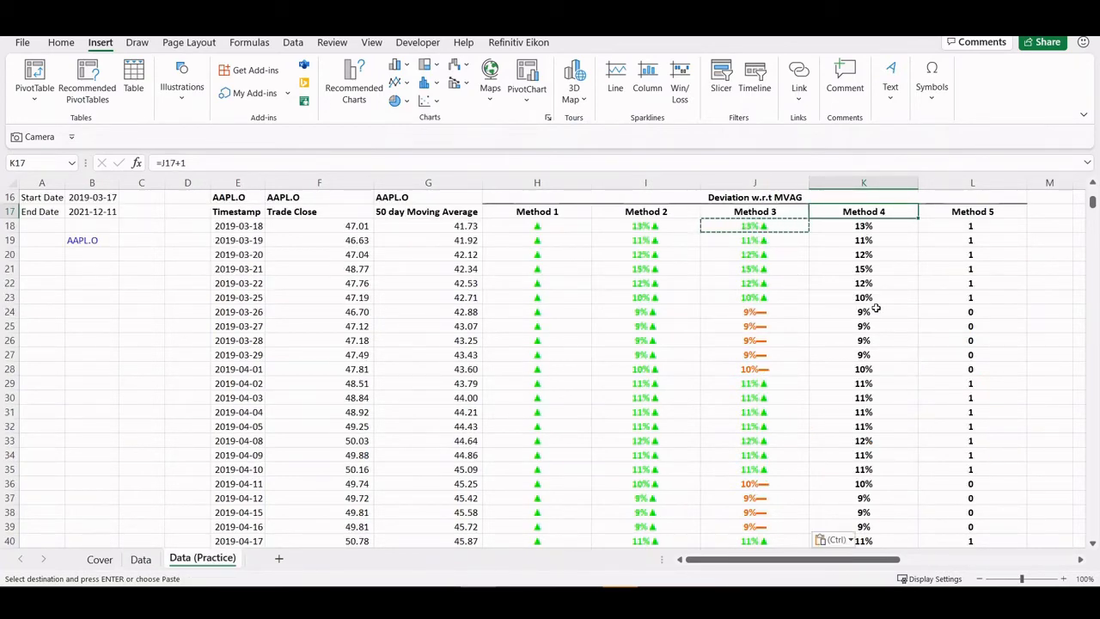
key("ctrl+Page_Up")
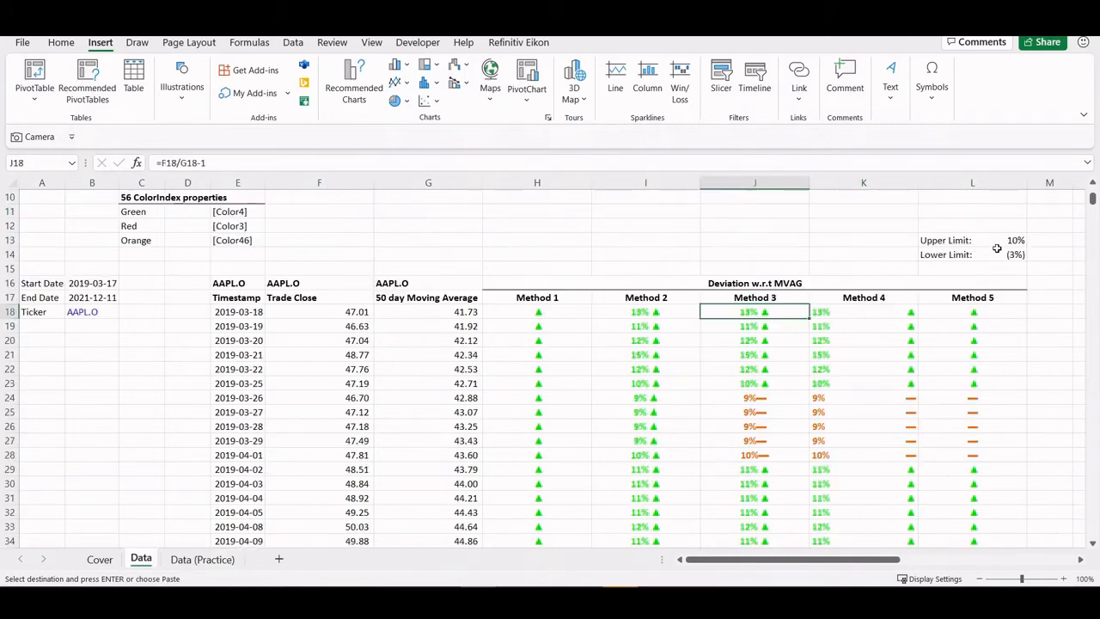
left_click_drag(911, 184, 1043, 176)
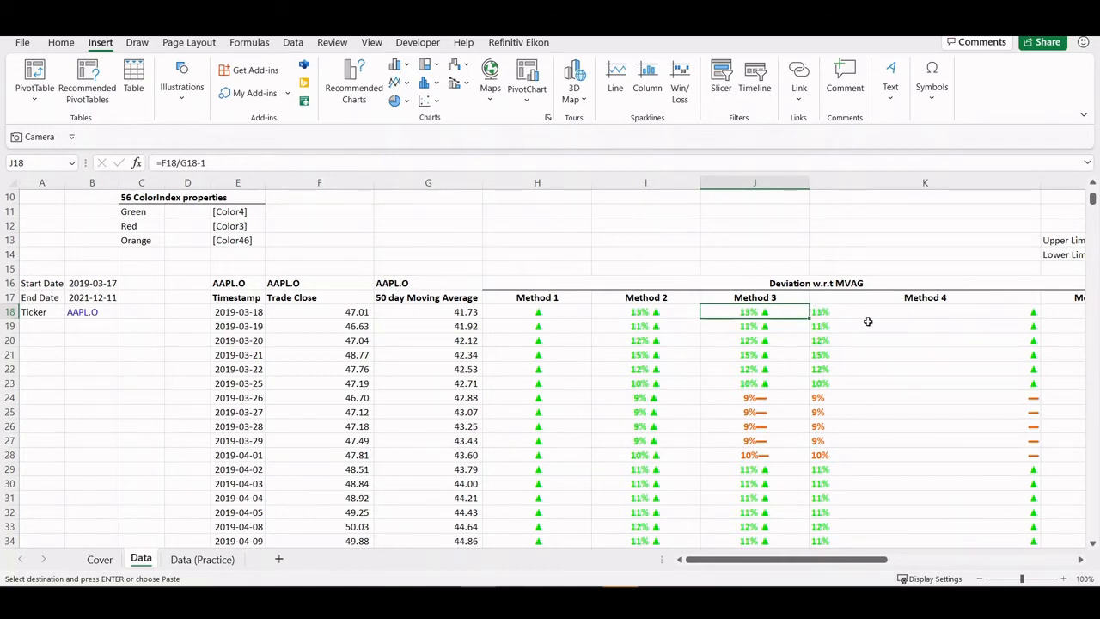
left_click_drag(1040, 183, 946, 183)
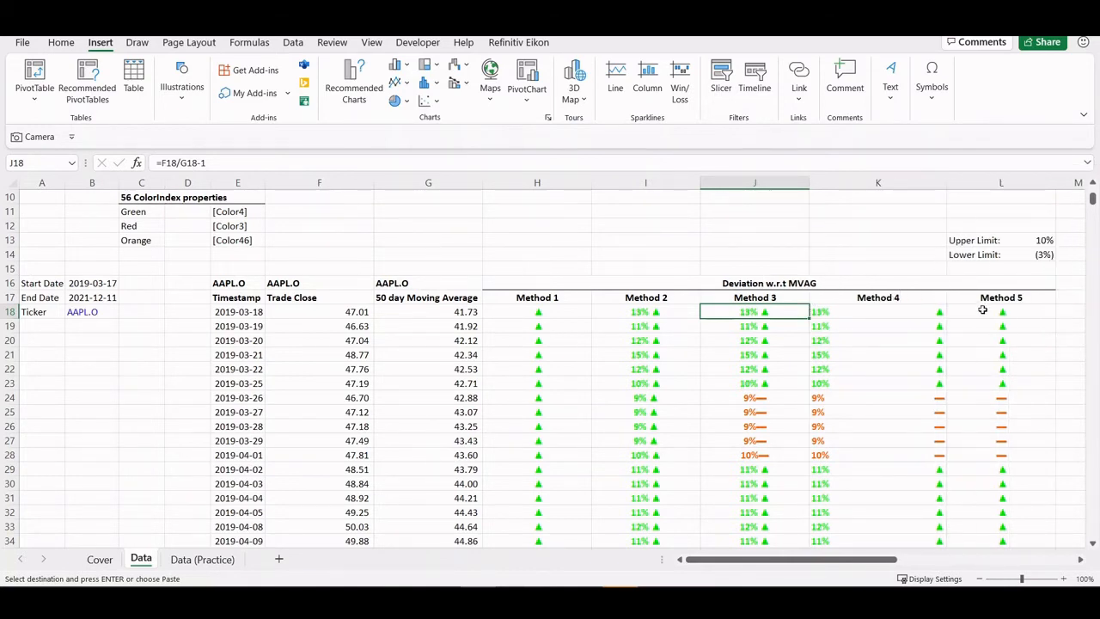
- On the Data (Practice) sheet, copy the Method 3 column and paste only its formats onto the Method 4 column
key("ctrl+Page_Down")
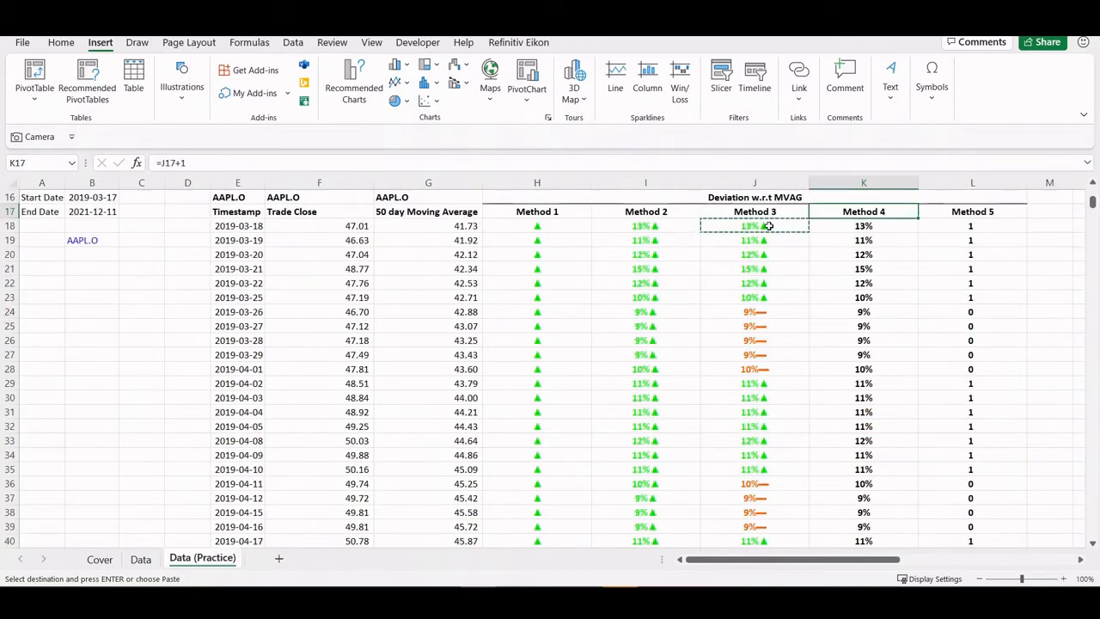
key("ctrl+shift+Down")
key("Left")
key("Down")
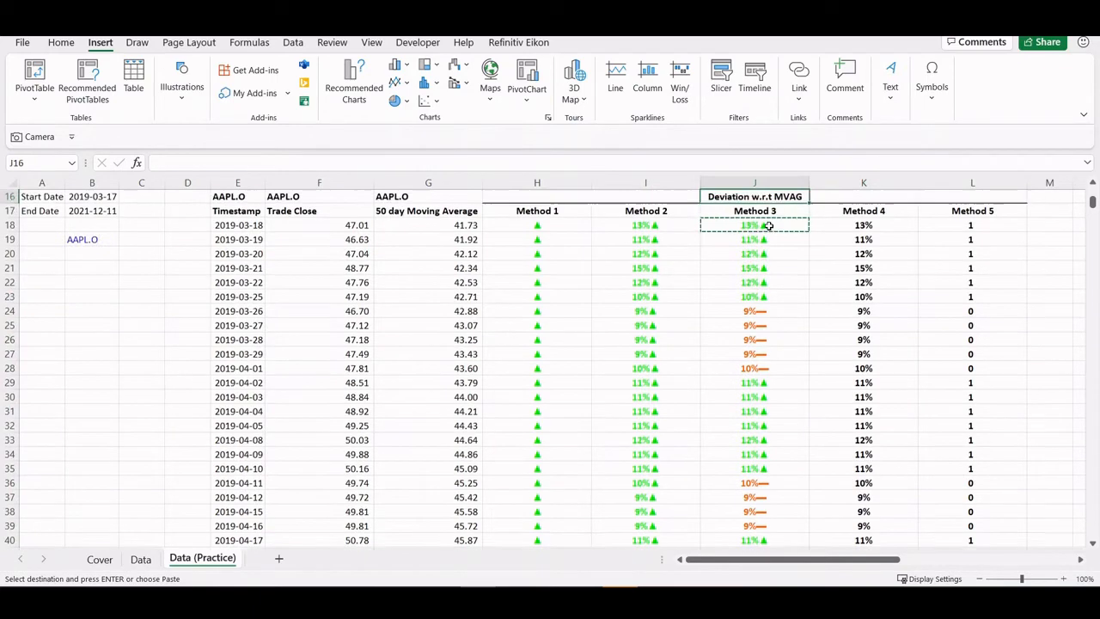
key("ctrl+shift+Down")
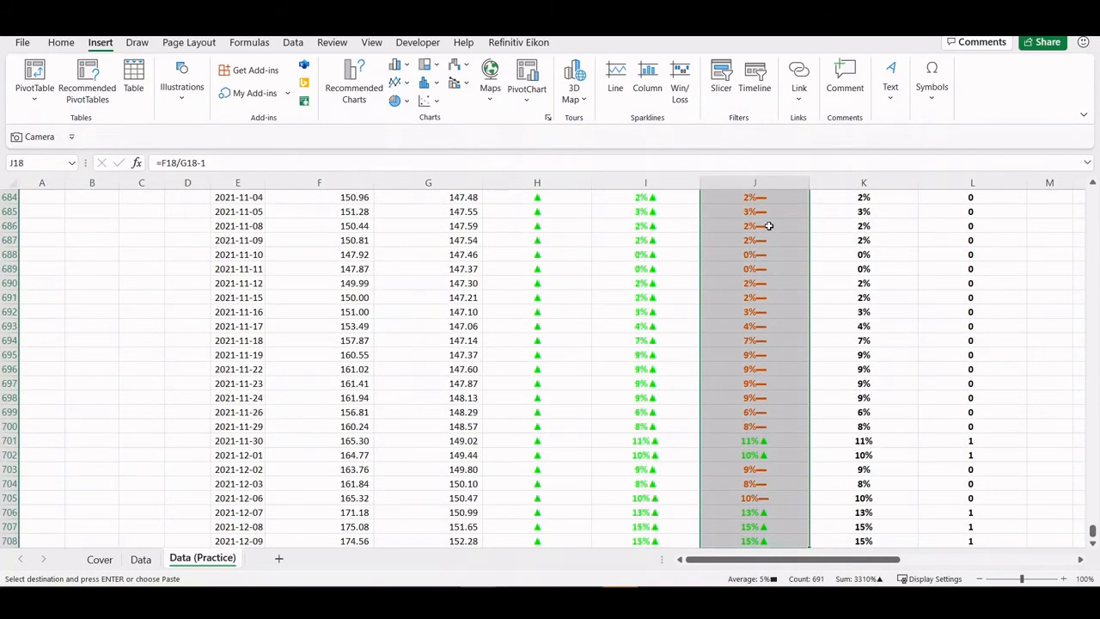
key("Up")
key("Right")
key("Down")
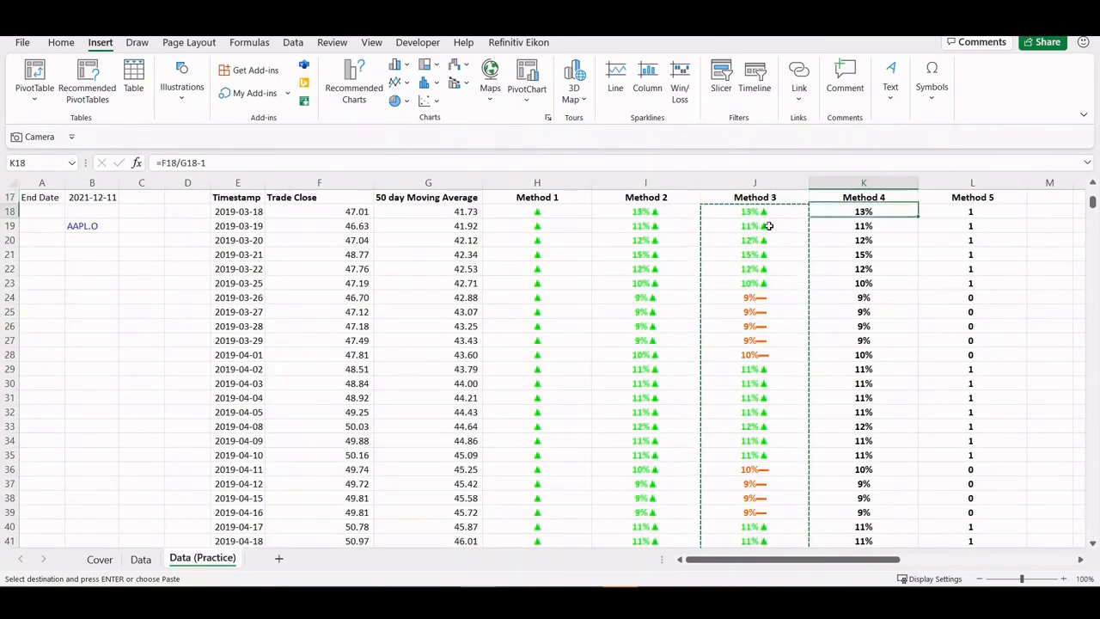
key("ctrl+shift+Down")
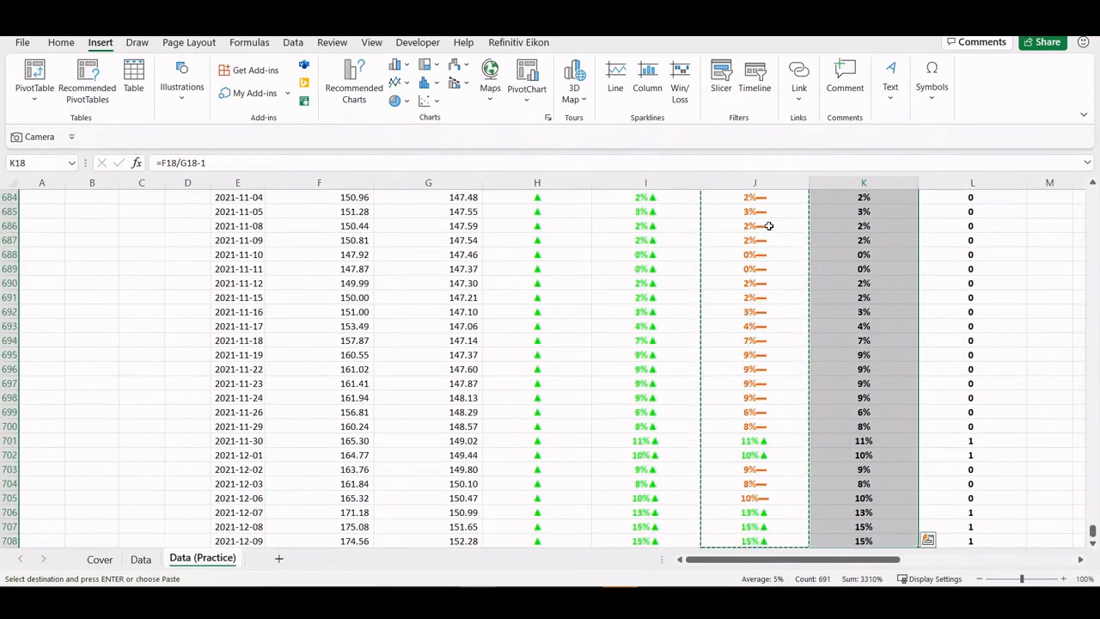
key("ctrl+alt+v")
left_click(586, 271)
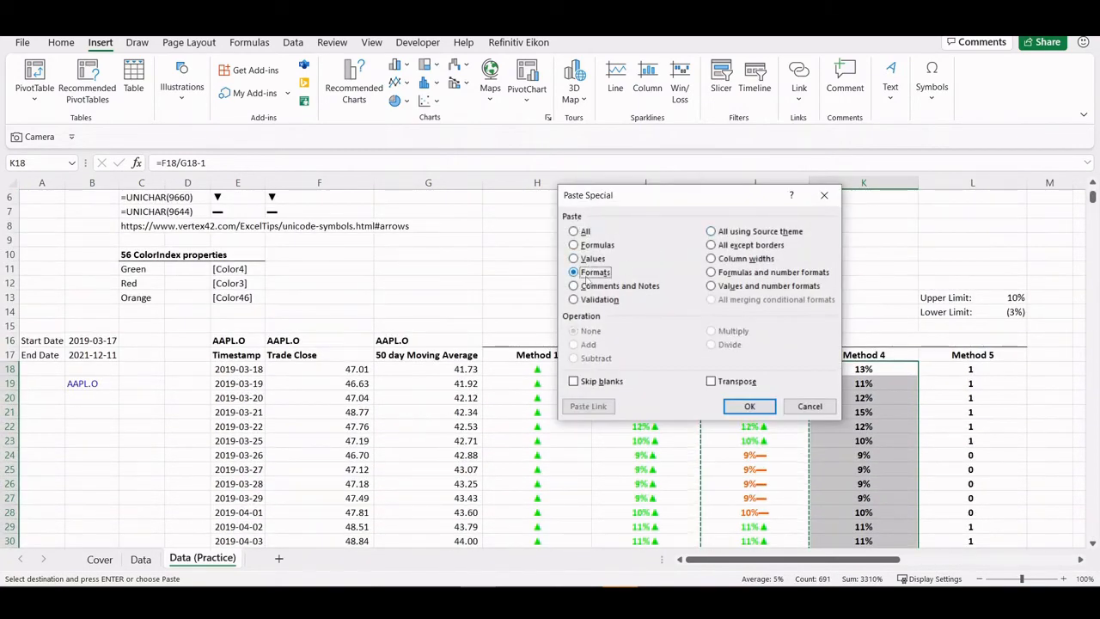
left_click(741, 405)
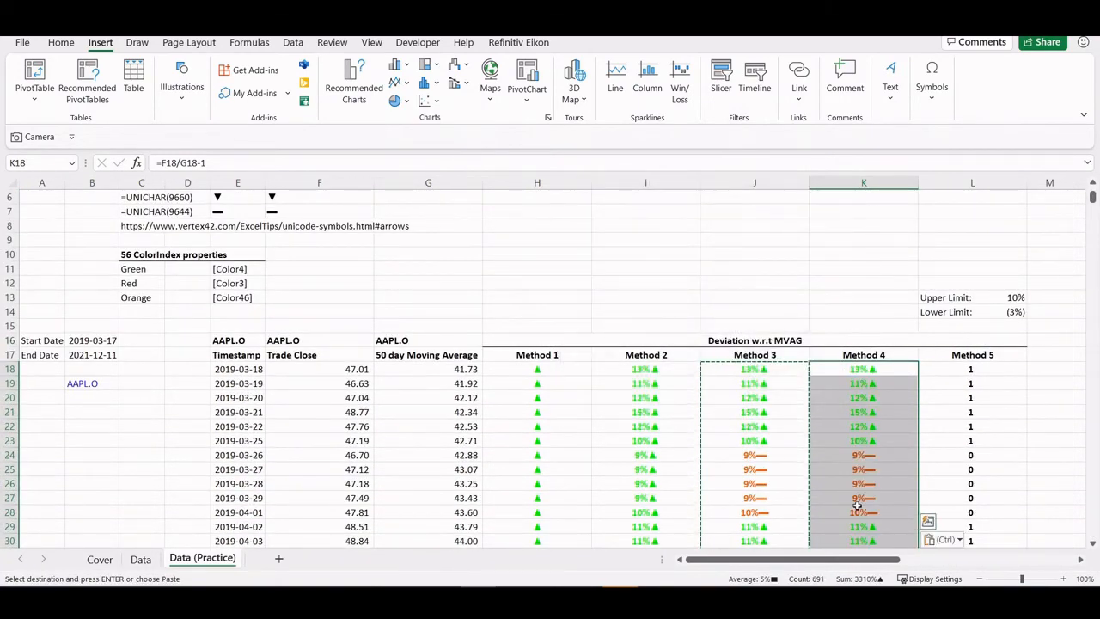
- Add an asterisk and space before each symbol in K18's custom format: [Green][>0.1]0%* "▲";[Red][<-0.03](0%)* "▼";[Color46]0%* "▬"
left_click(868, 369)
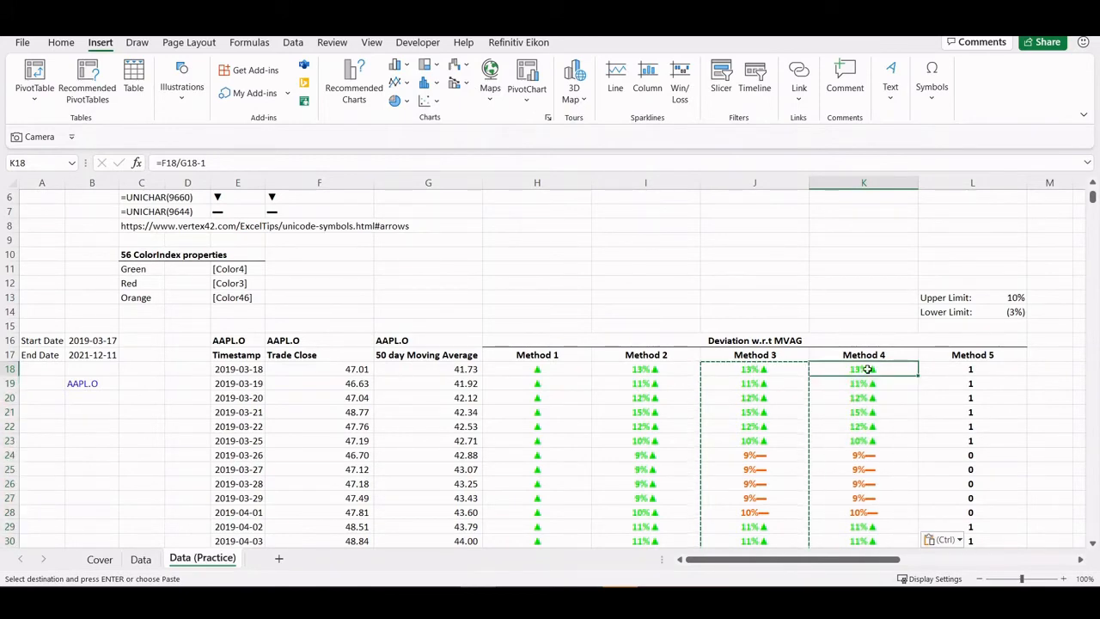
key("Escape")
key("ctrl+1")
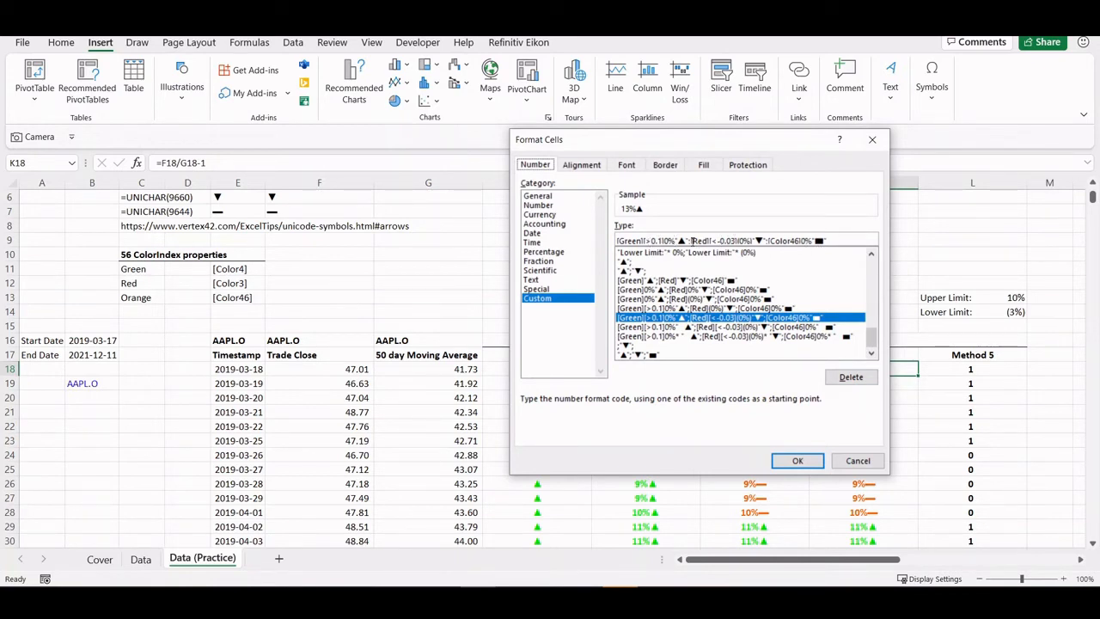
left_click(677, 240)
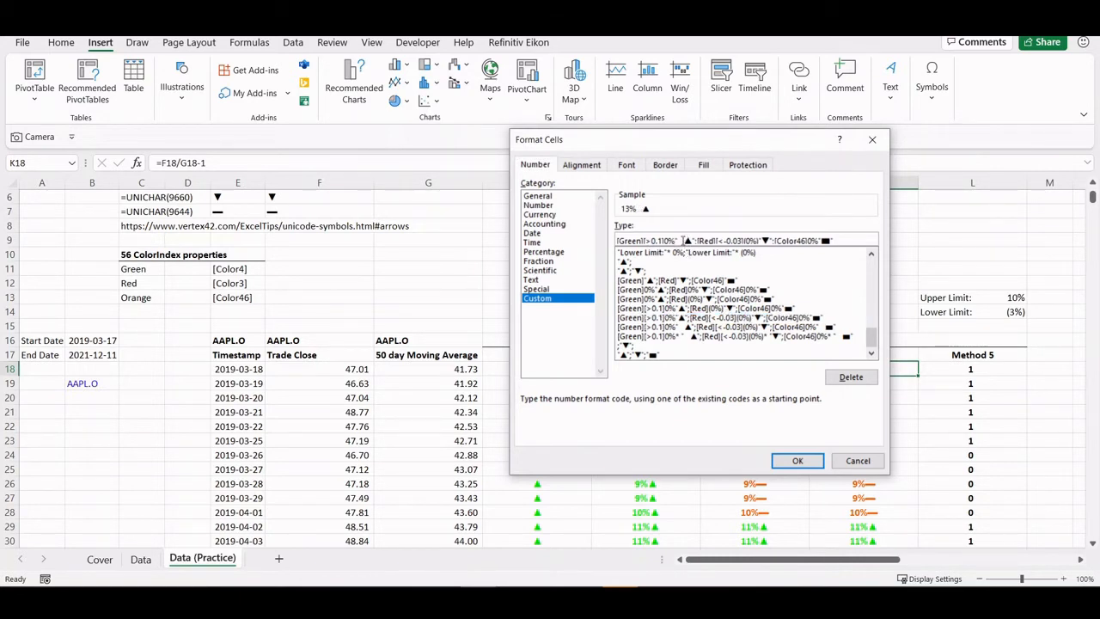
key("BackSpace")
key("BackSpace")
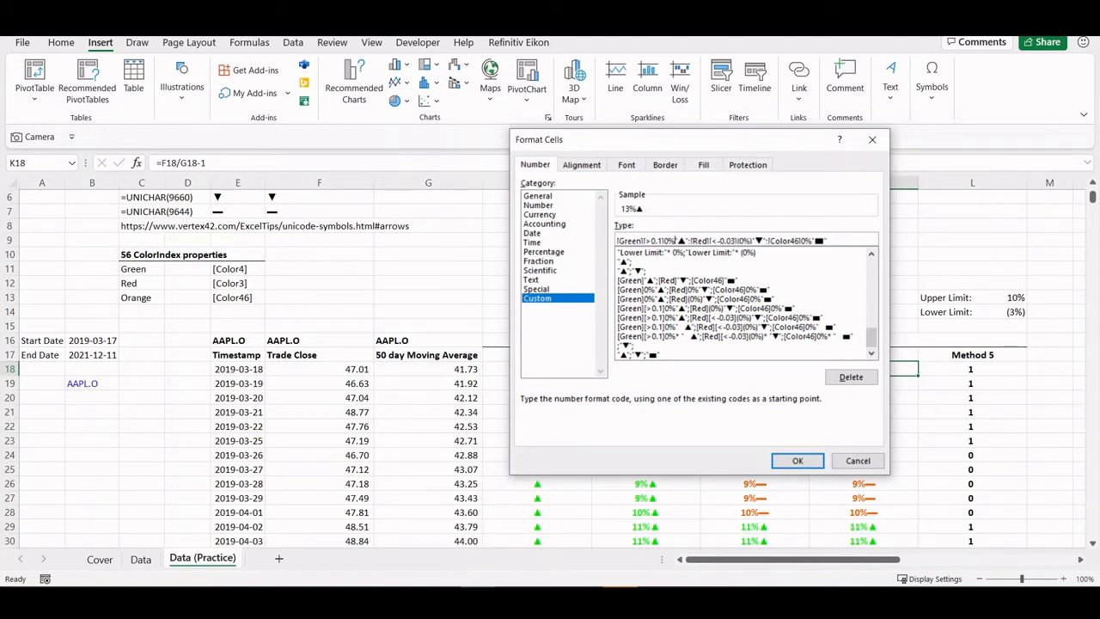
type("*")
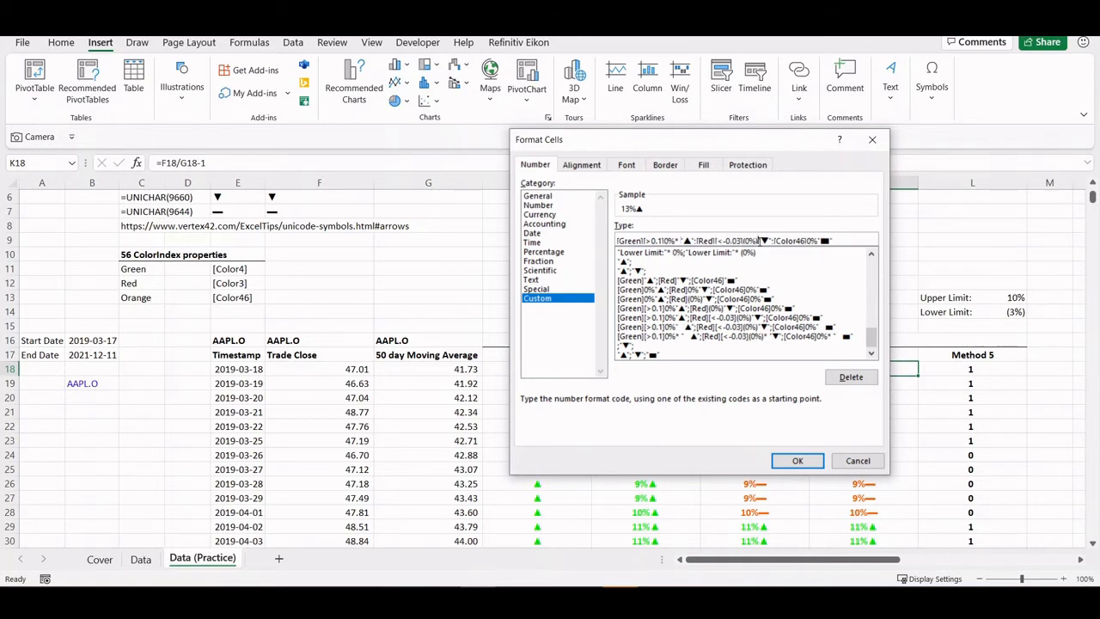
type("*")
left_click(789, 460)
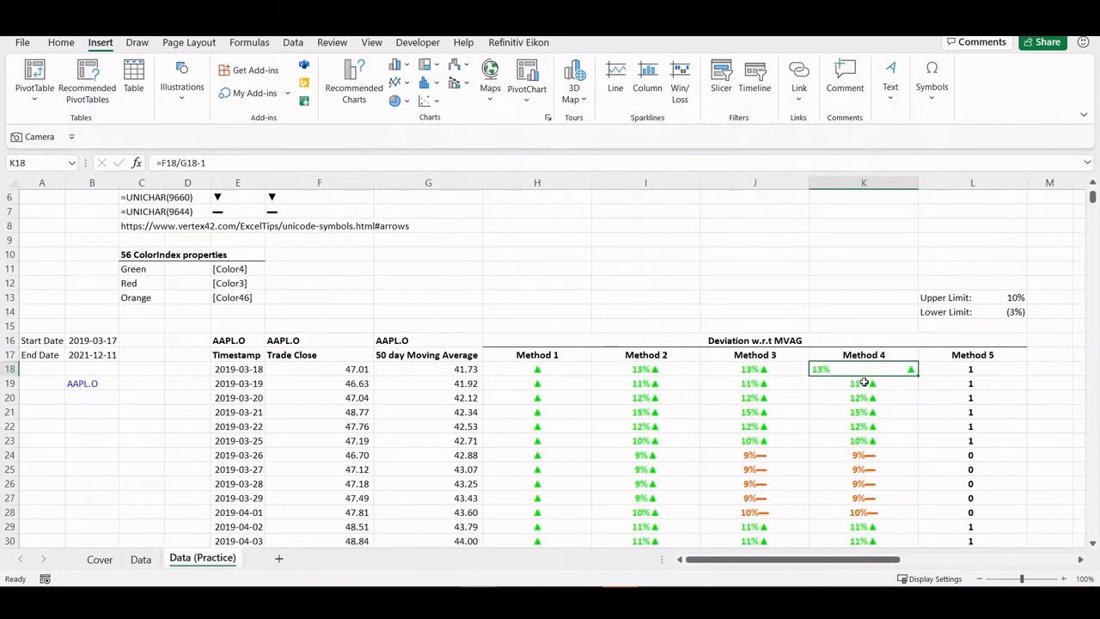
- Copy K18 and paste only its formats down the whole Method 4 column
key("ctrl+c")
key("ctrl+shift+Down")
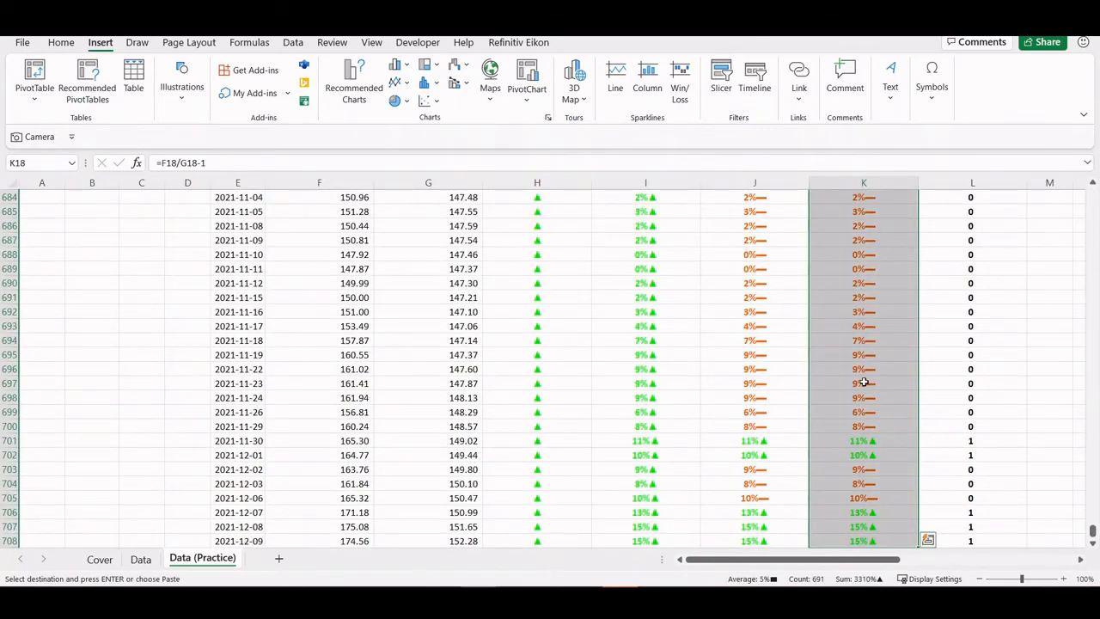
key("ctrl+alt+v")
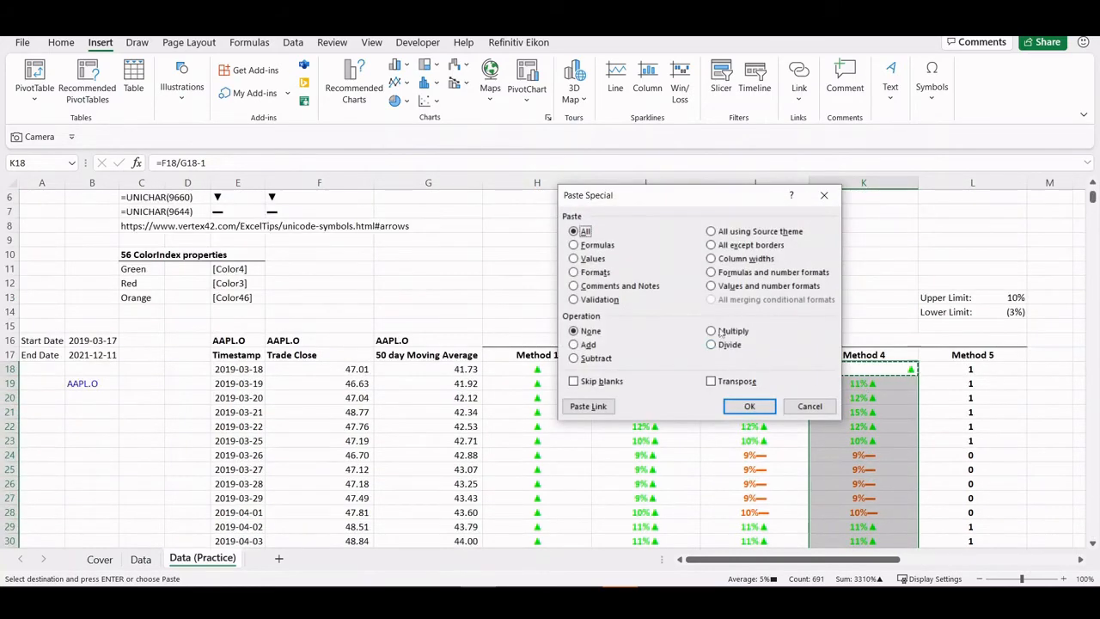
key("t")
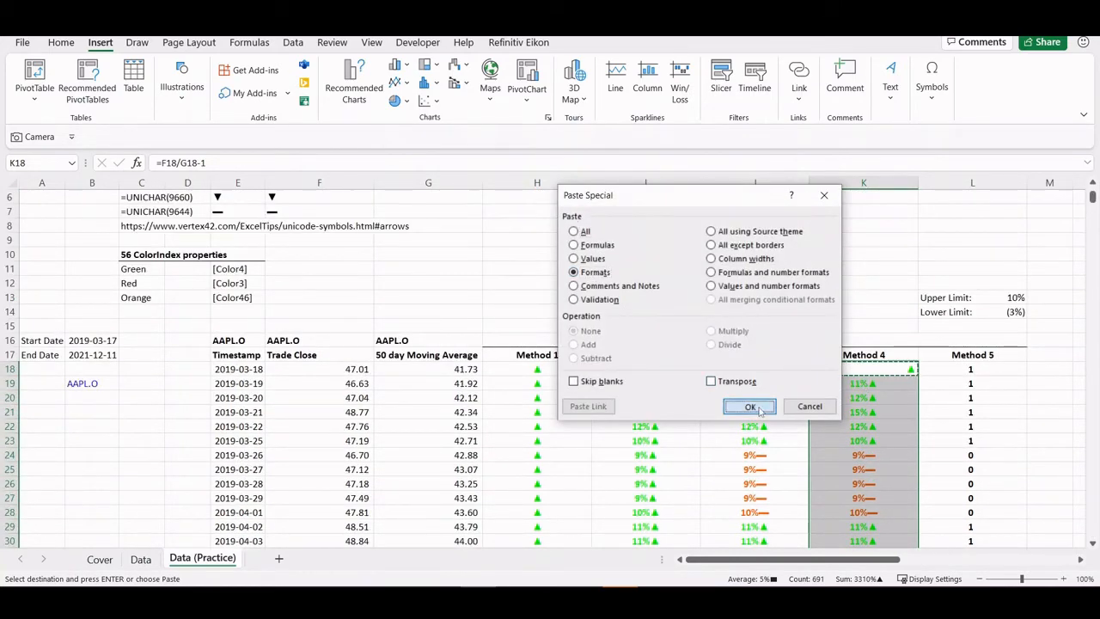
left_click(749, 408)
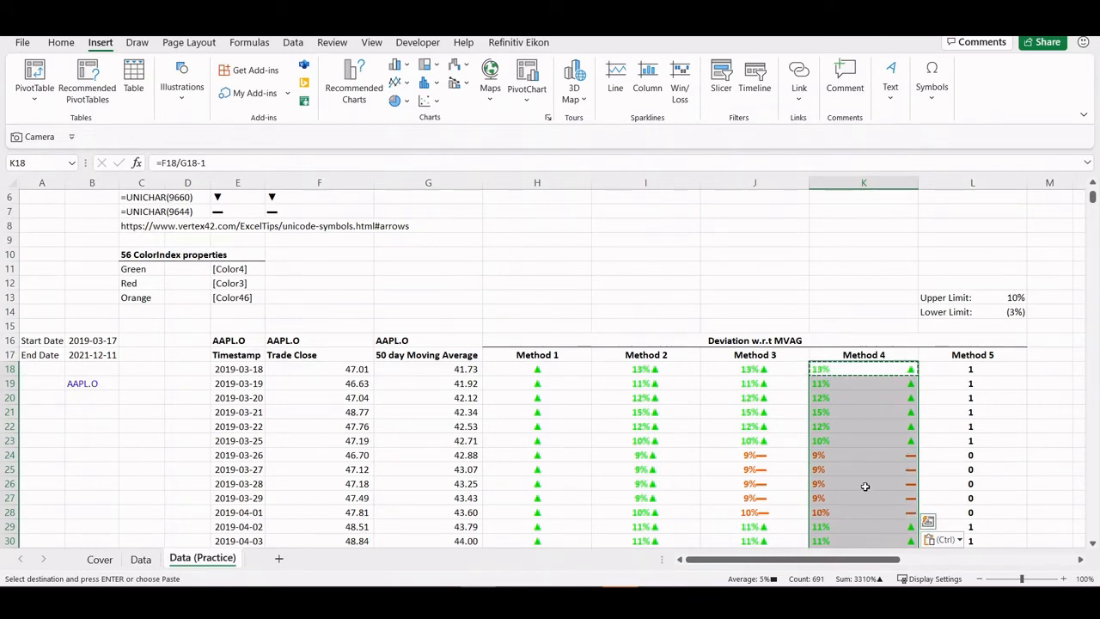
- Compare the Method 3 and Method 4 columns with Method 5's unformatted cells and review K18's number format
left_click(761, 185)
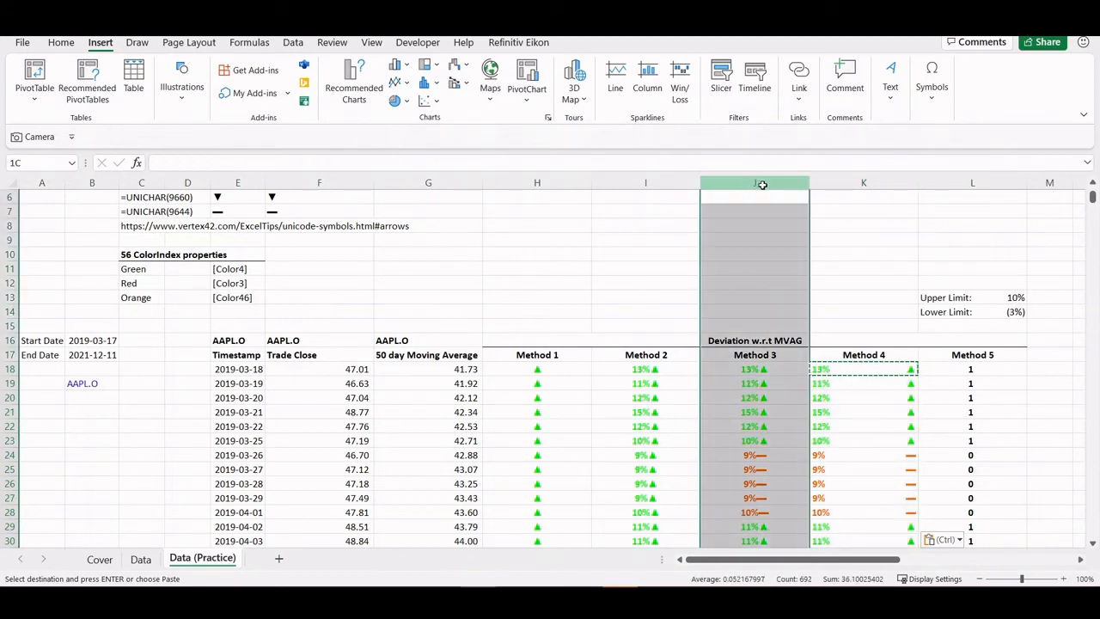
left_click_drag(762, 185, 836, 186)
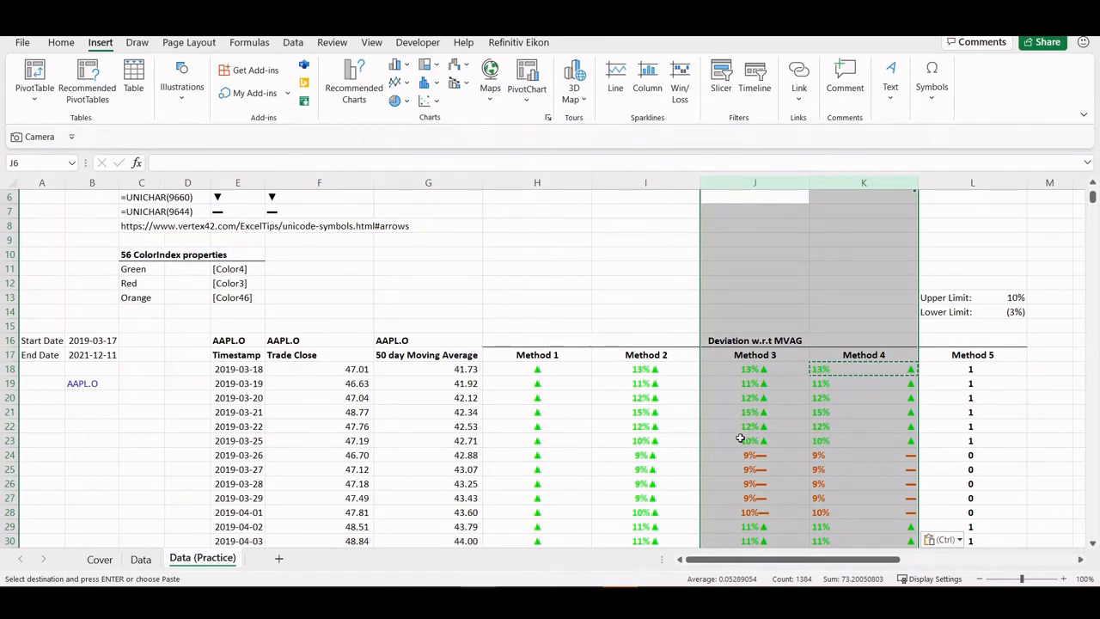
left_click(947, 379)
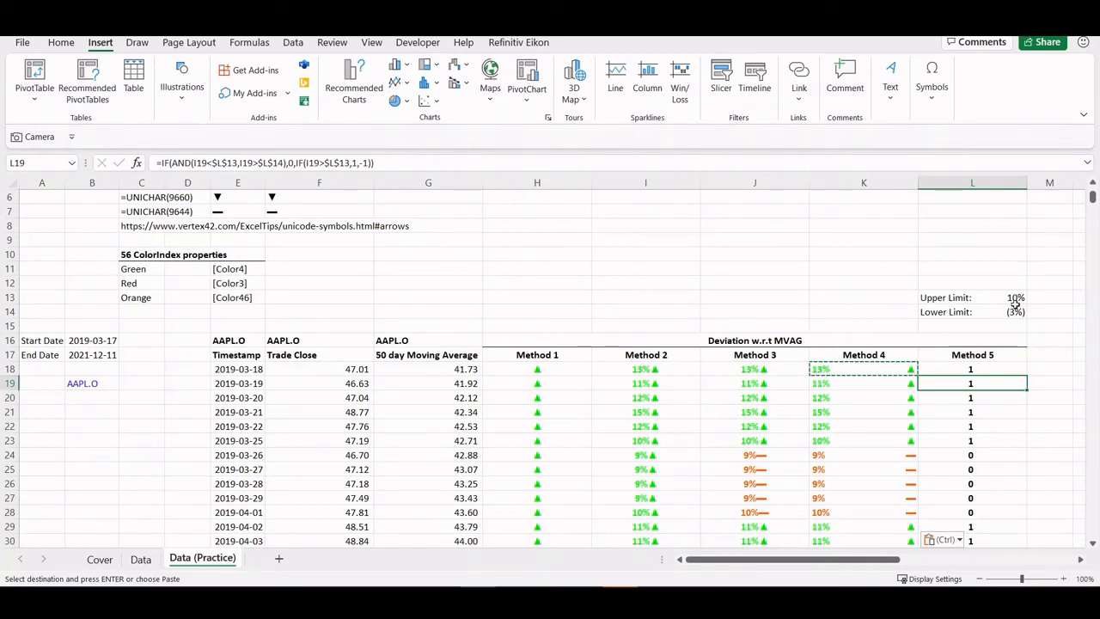
left_click(982, 367)
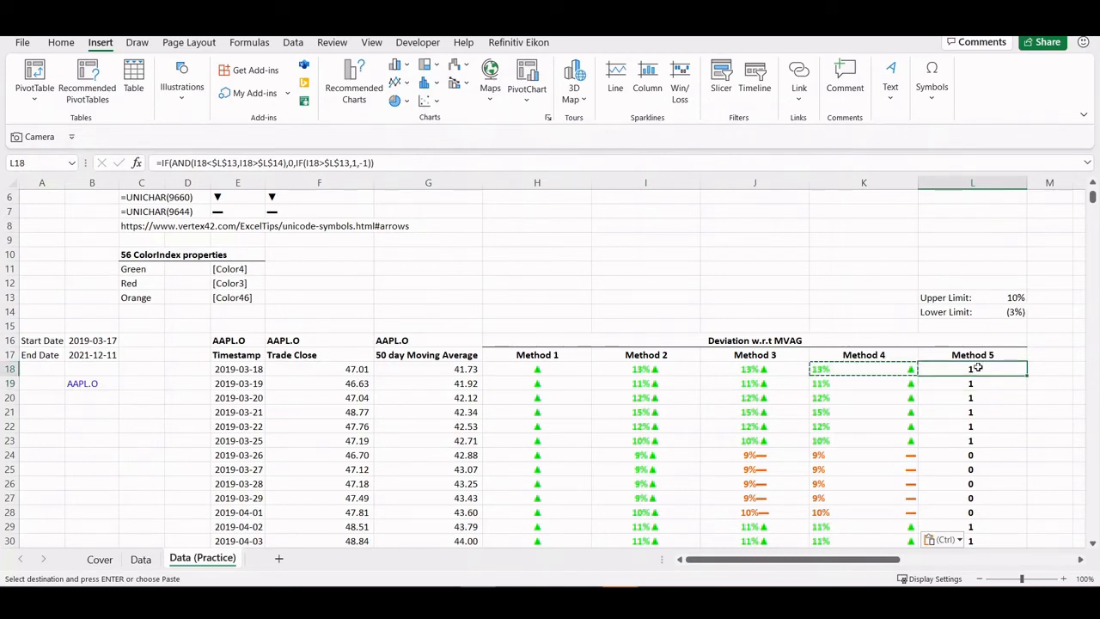
left_click(869, 371)
key("Escape")
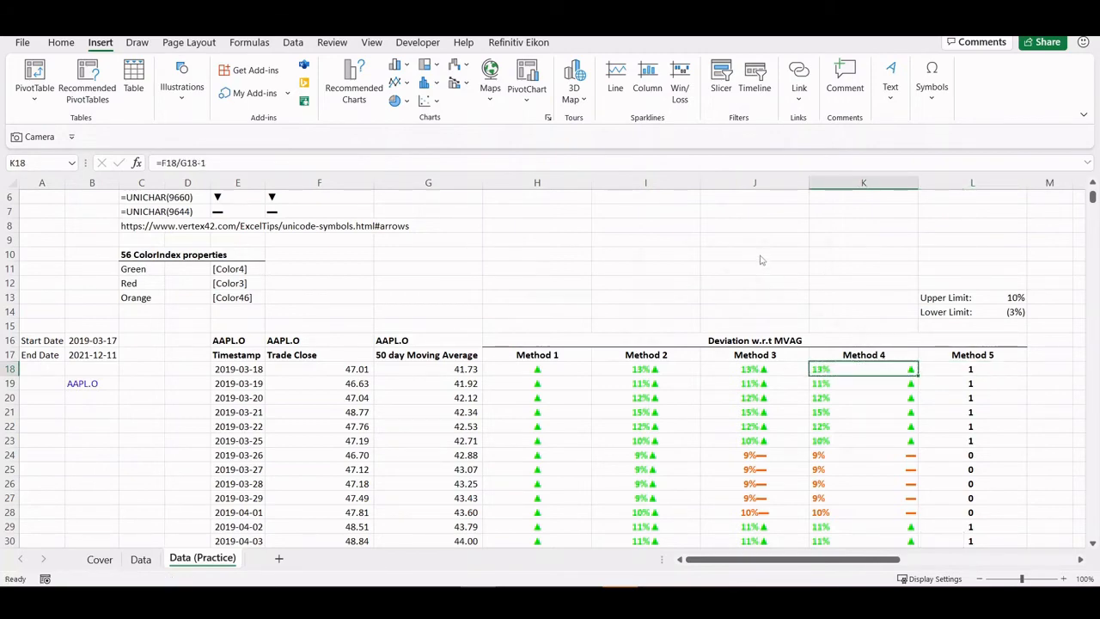
key("ctrl+1")
key("Escape")
- Examine how L18's IF(AND()) formula tests the Method 2 deviation against the upper and lower limits
left_click(971, 370)
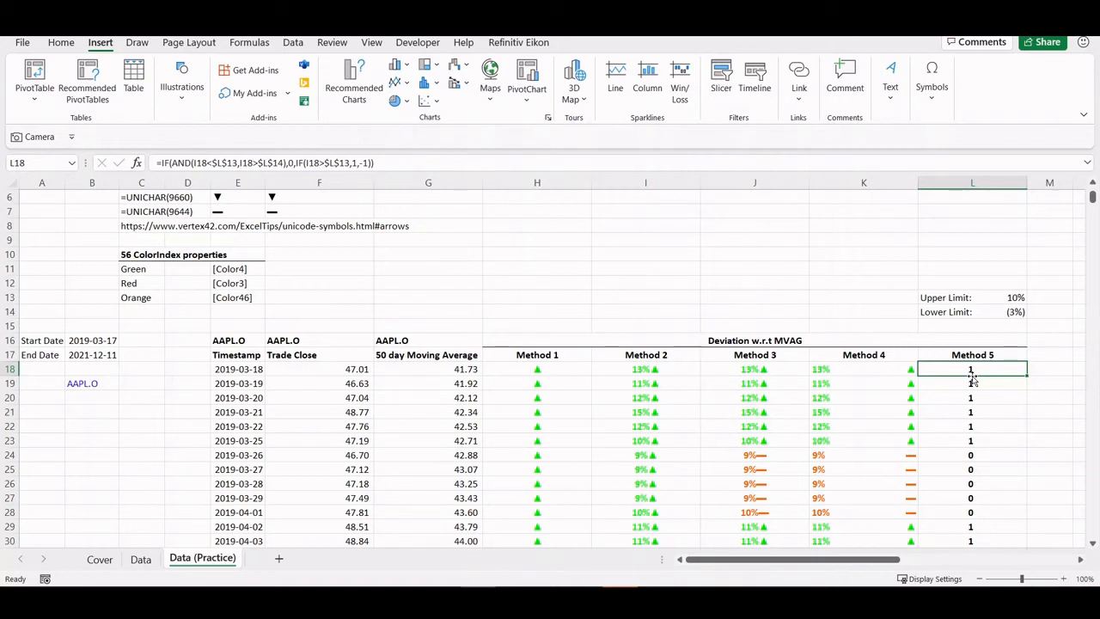
key("F2")
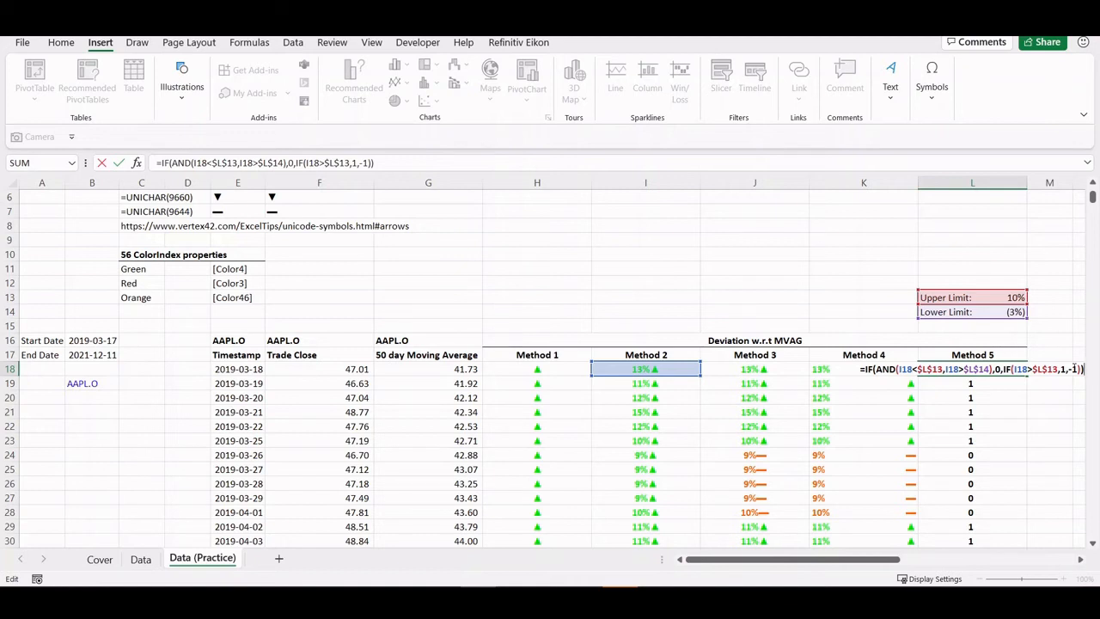
key("ctrl+Return")
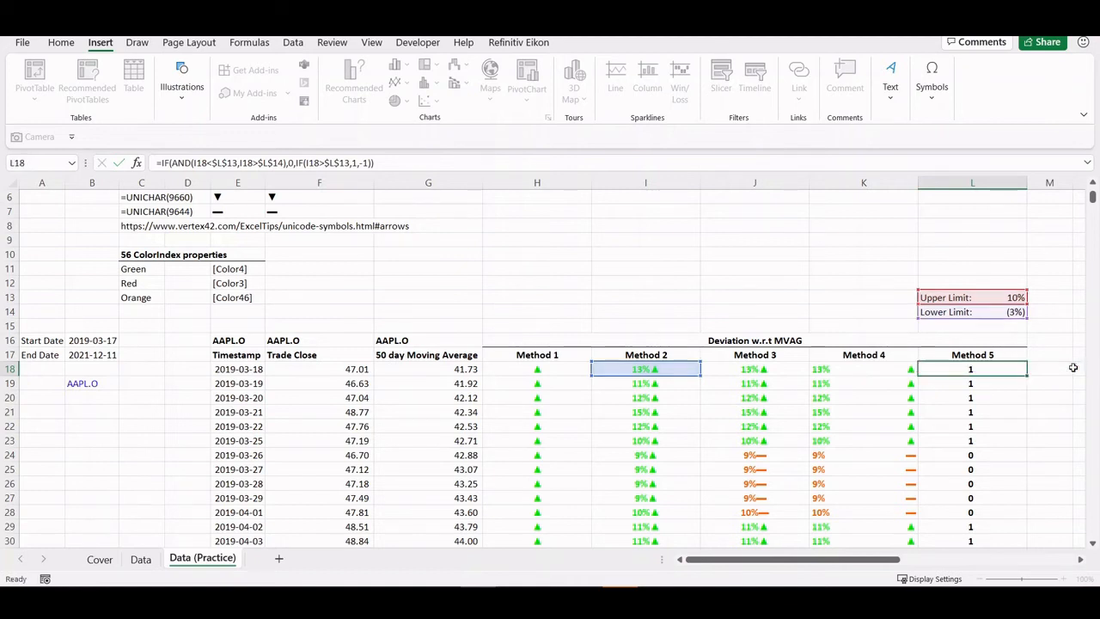
- Check the values that the Method 5 formula gives down column L, including the rows with negative deviations
key("ctrl+Down")
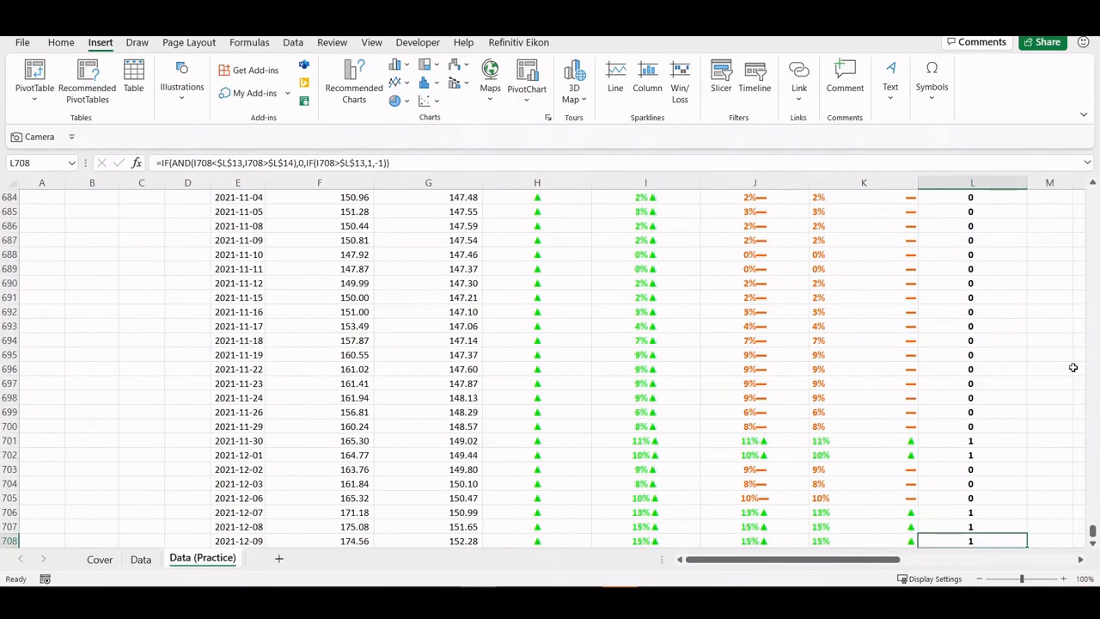
key("ctrl+Up")
key("Down")
key("Down")
key("Down")
key("Down")
key("Down")
key("Down")
key("Down")
key("Down")
key("Down")
key("Down")
key("Down")
key("Down")
key("Down")
key("Down")
key("Down")
key("Down")
key("Down")
key("Down")
key("Down")
key("Down")
key("Down")
key("Down")
key("Down")
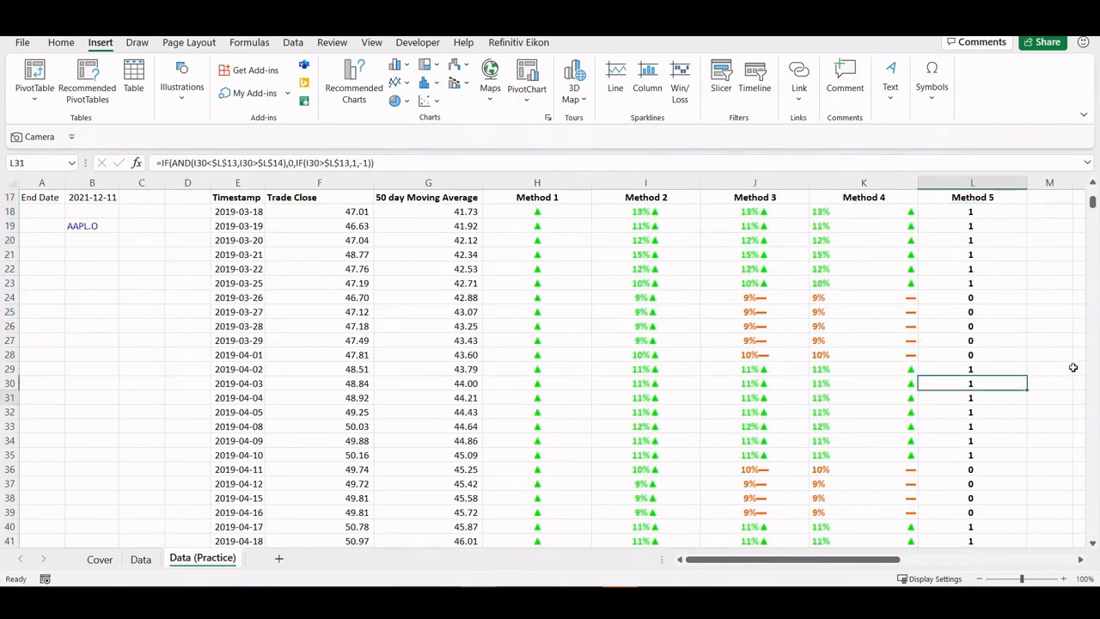
key("Up")
key("Up")
key("Up")
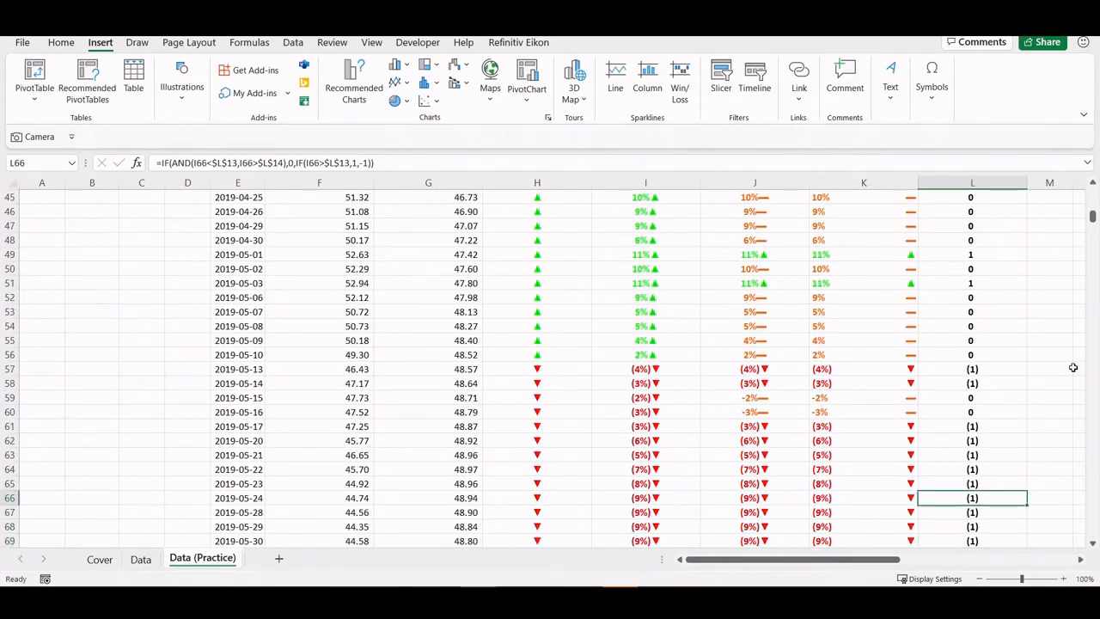
- Apply the existing custom format [Green]" ▲";[Red]"▼";[Color46]"▬" to the whole Method 5 column from L18 down
key("ctrl+Up")
key("Down")
key("ctrl+shift+Down")
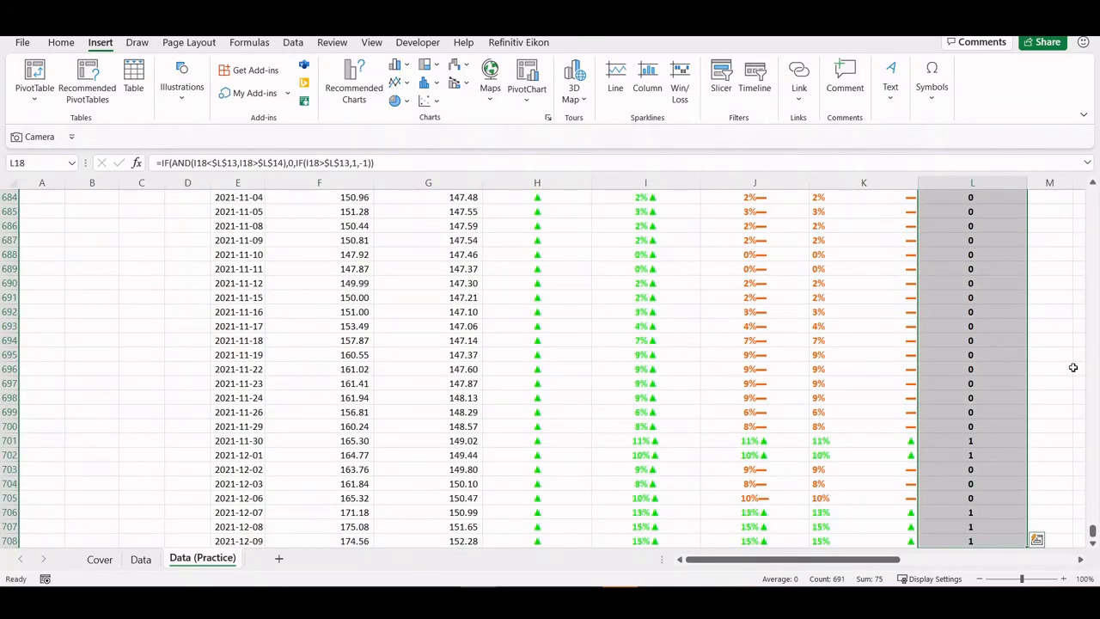
key("ctrl+BackSpace")
key("ctrl+1")
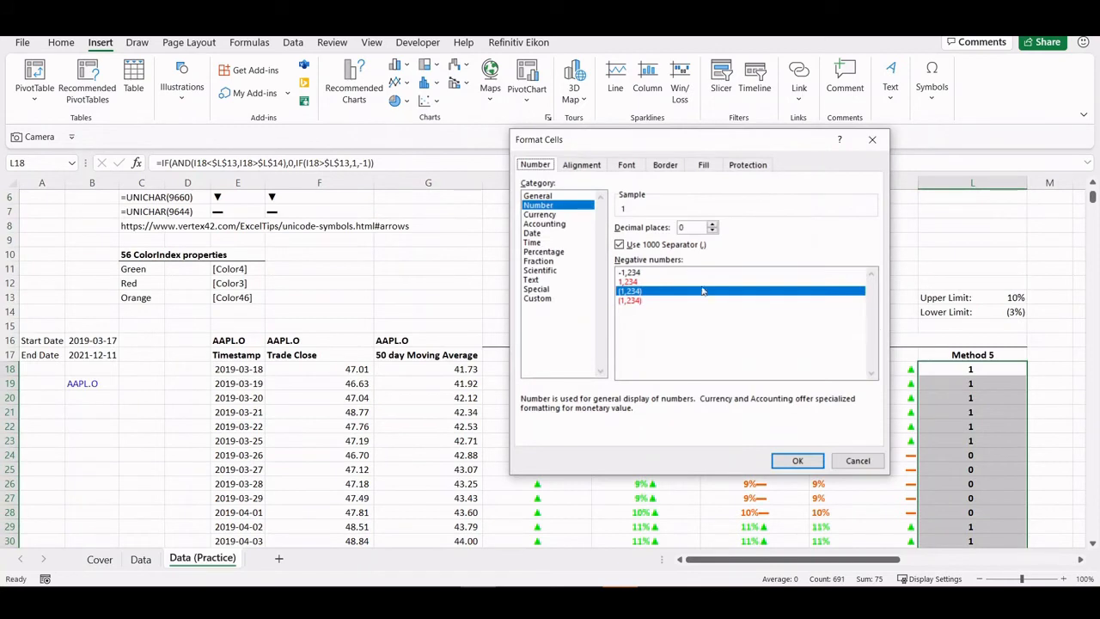
left_click(538, 298)
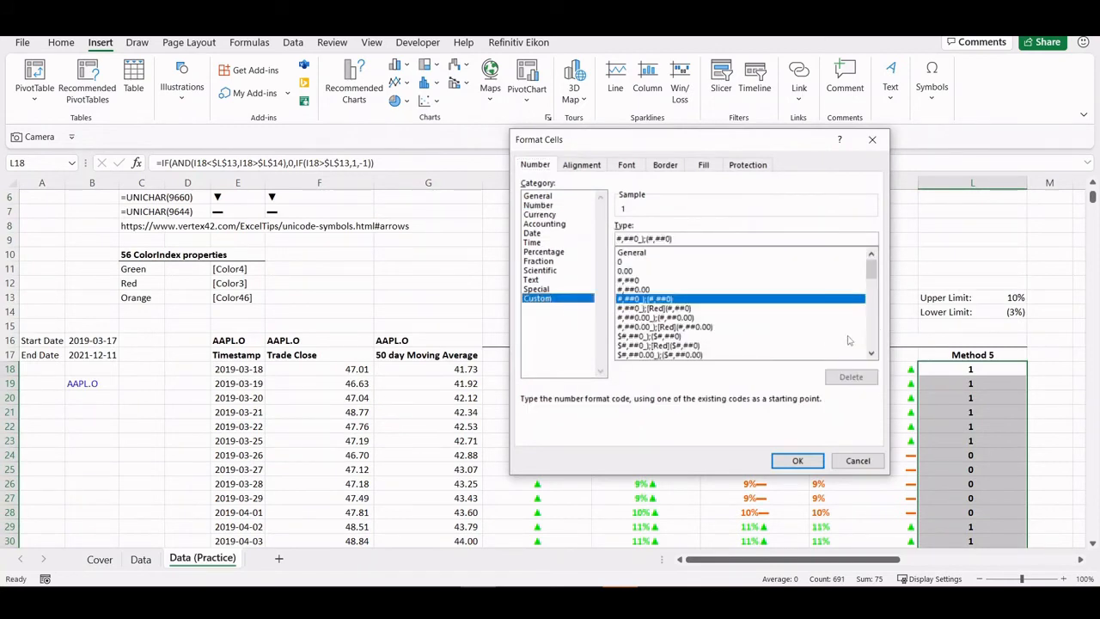
left_click(872, 354)
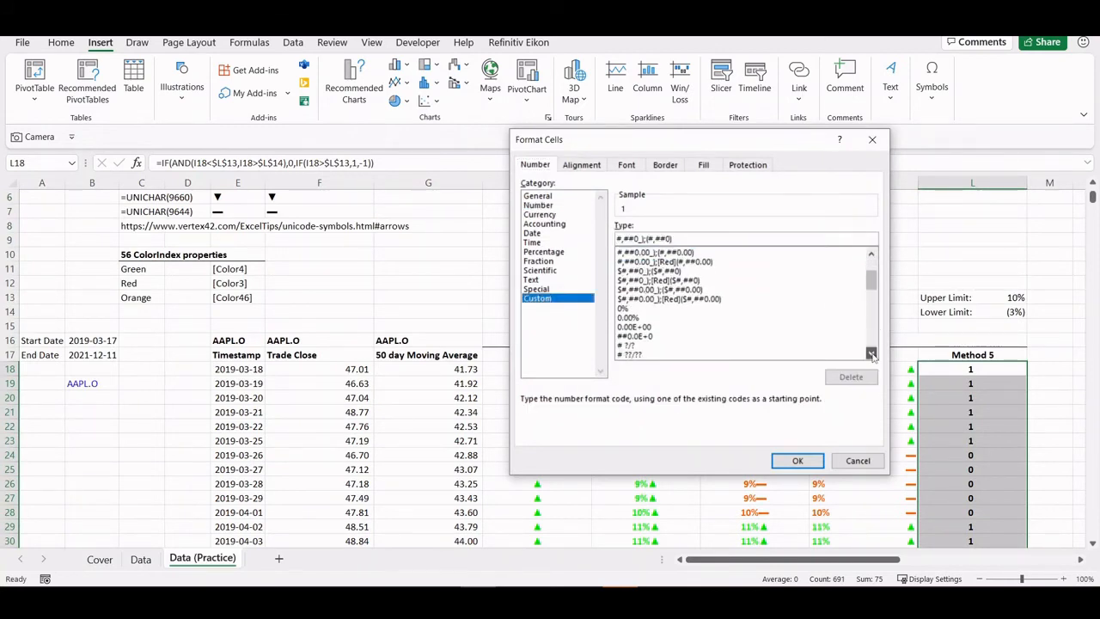
scroll(872, 354, "down", 7)
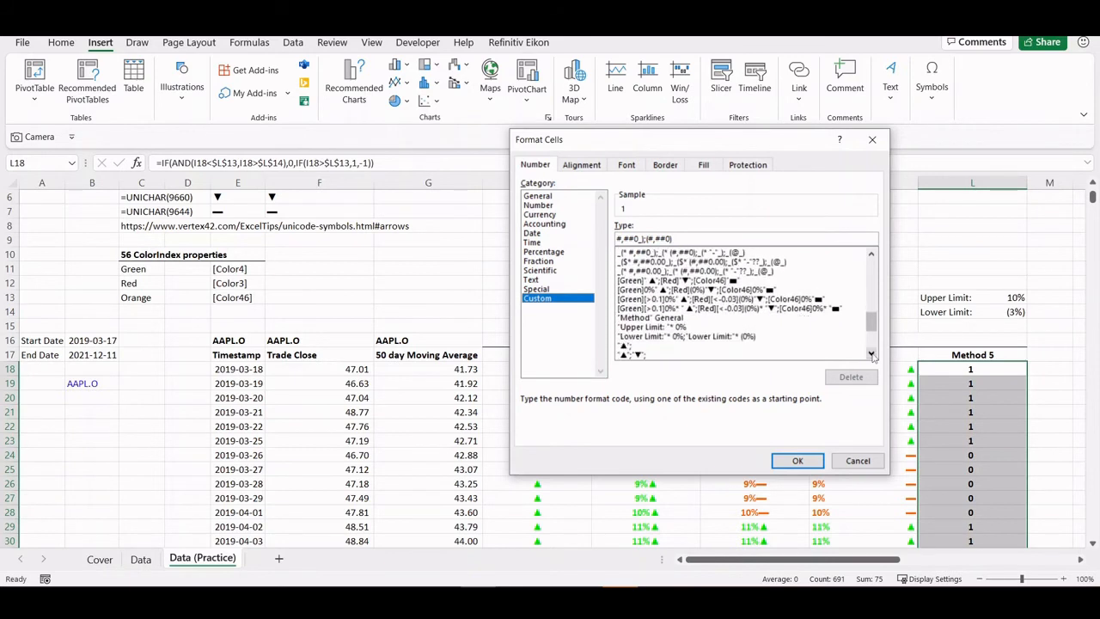
left_click(710, 280)
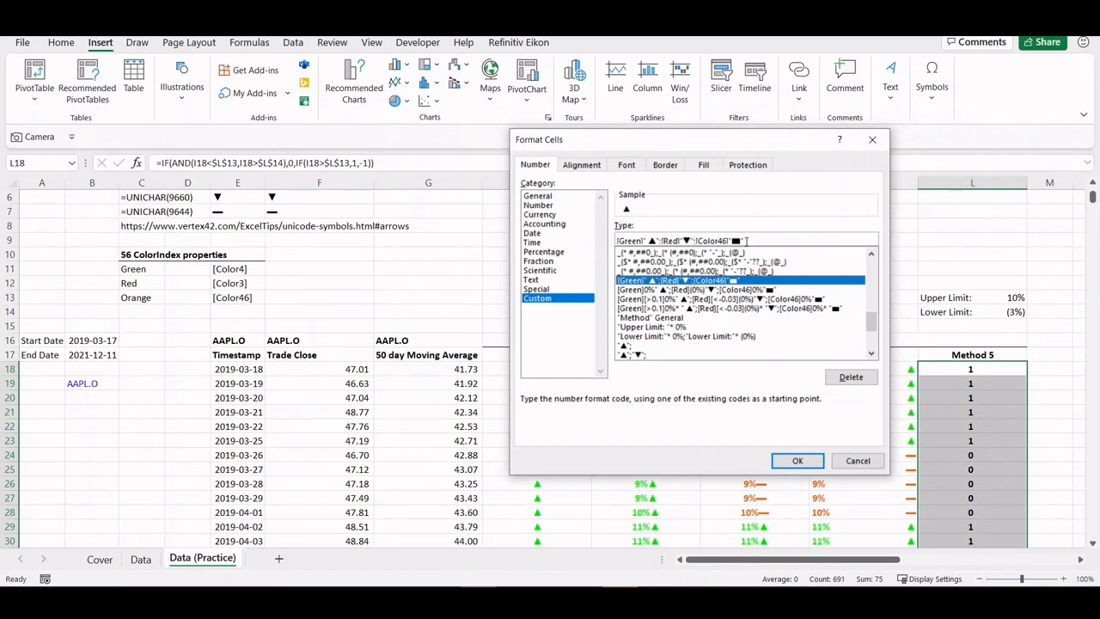
left_click(797, 460)
scroll(892, 455, "down", 4)
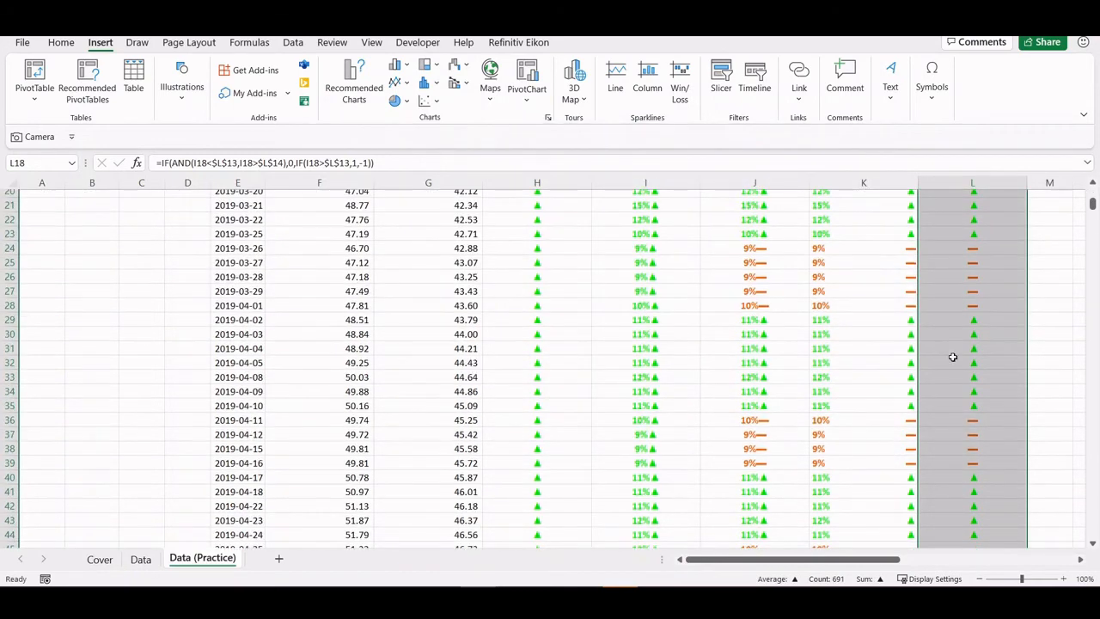
- Set the upper limit in L13 to 5% and check how the Method 5 symbols respond down column L
scroll(952, 356, "up", 4)
left_click(991, 294)
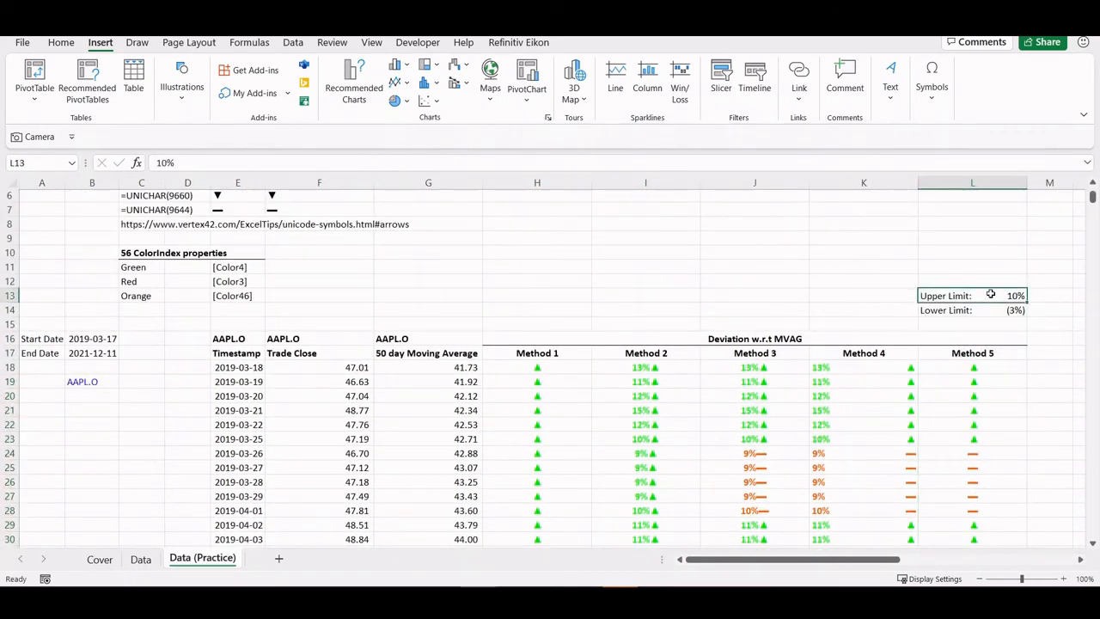
type("5%")
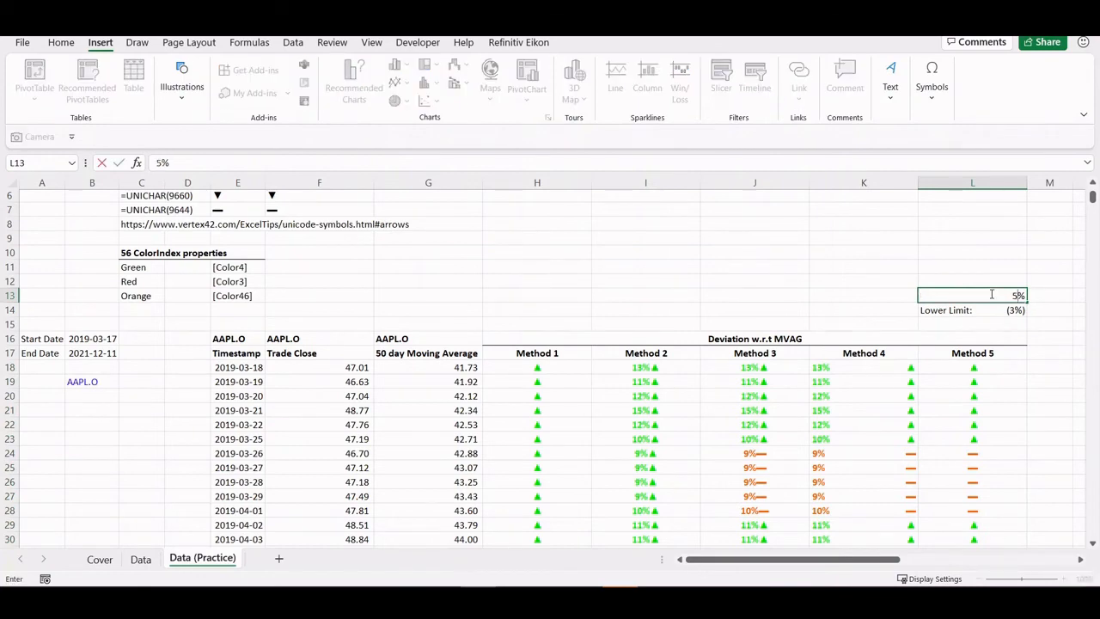
key("Return")
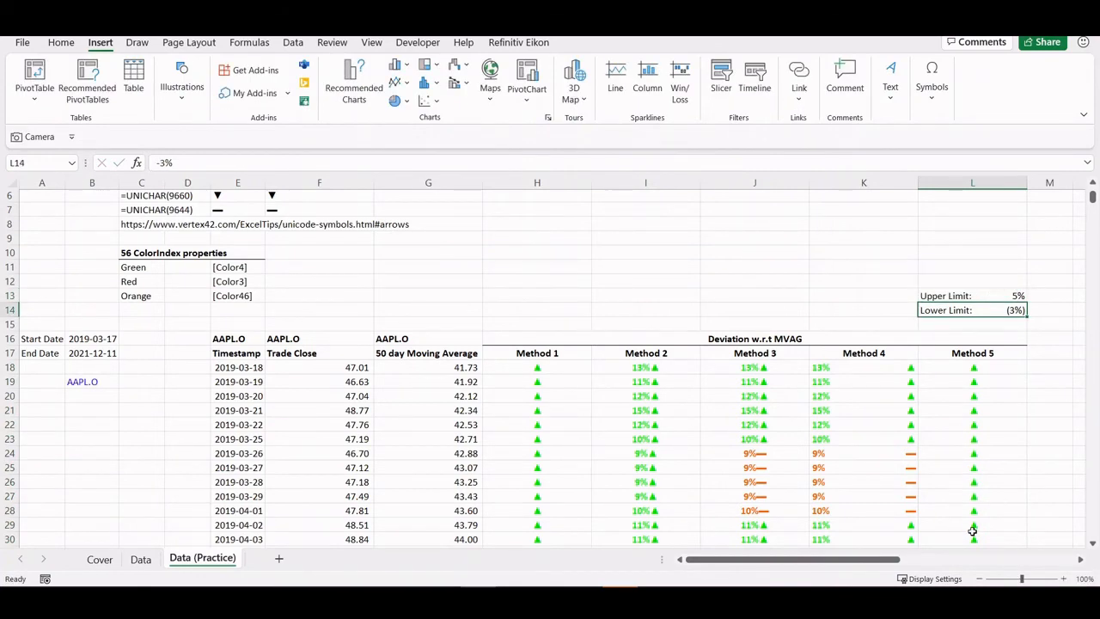
scroll(973, 530, "down", 5)
scroll(972, 530, "down", 12)
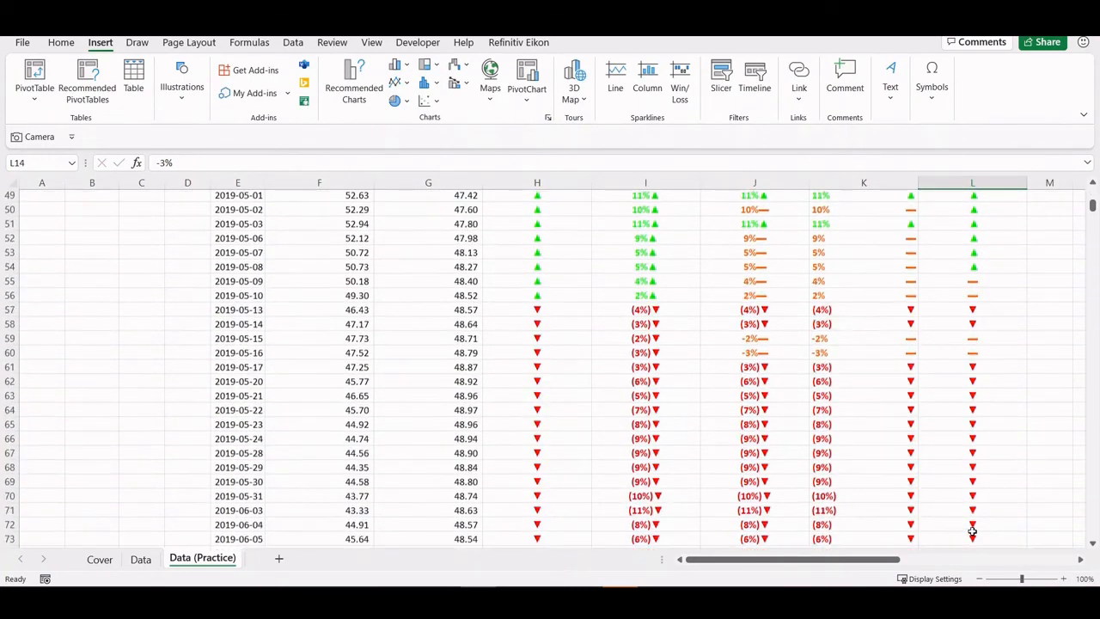
scroll(973, 531, "up", 17)
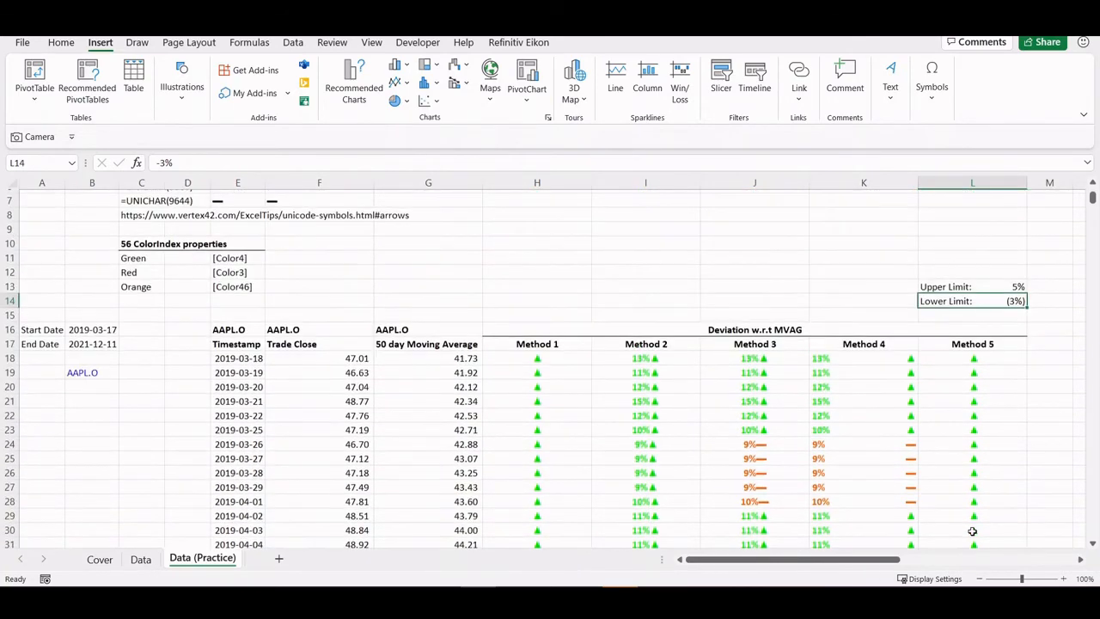
- Set the upper limit in L13 to 11%
key("Up")
type("11%")
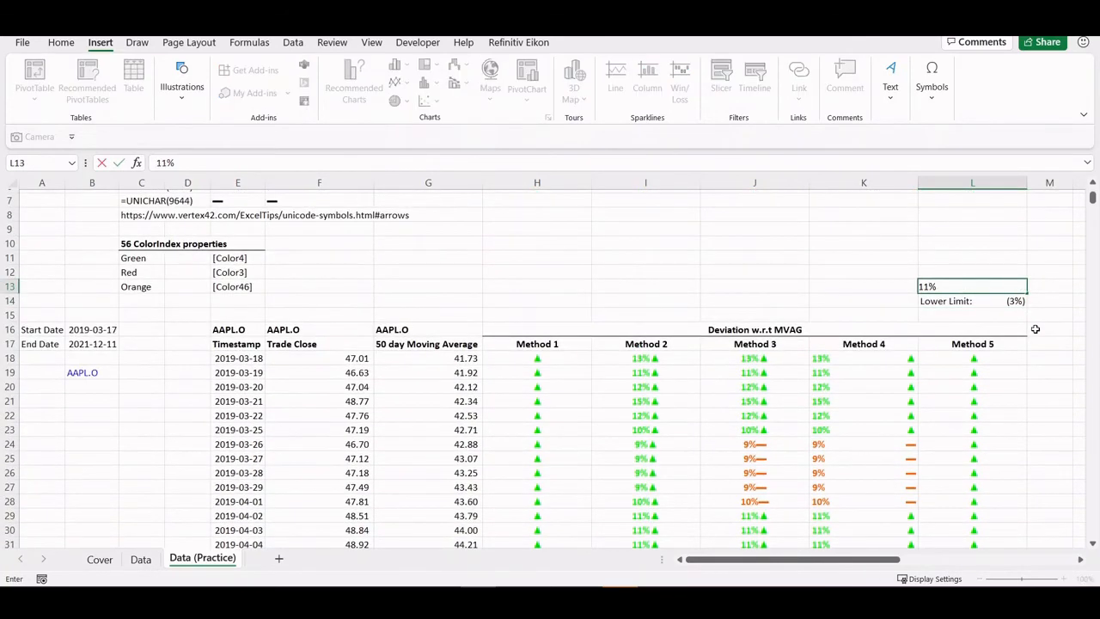
key("Return")
- Set the upper limit in L13 to 20% and compare the Method 5 symbols with the other methods
left_click(1021, 288)
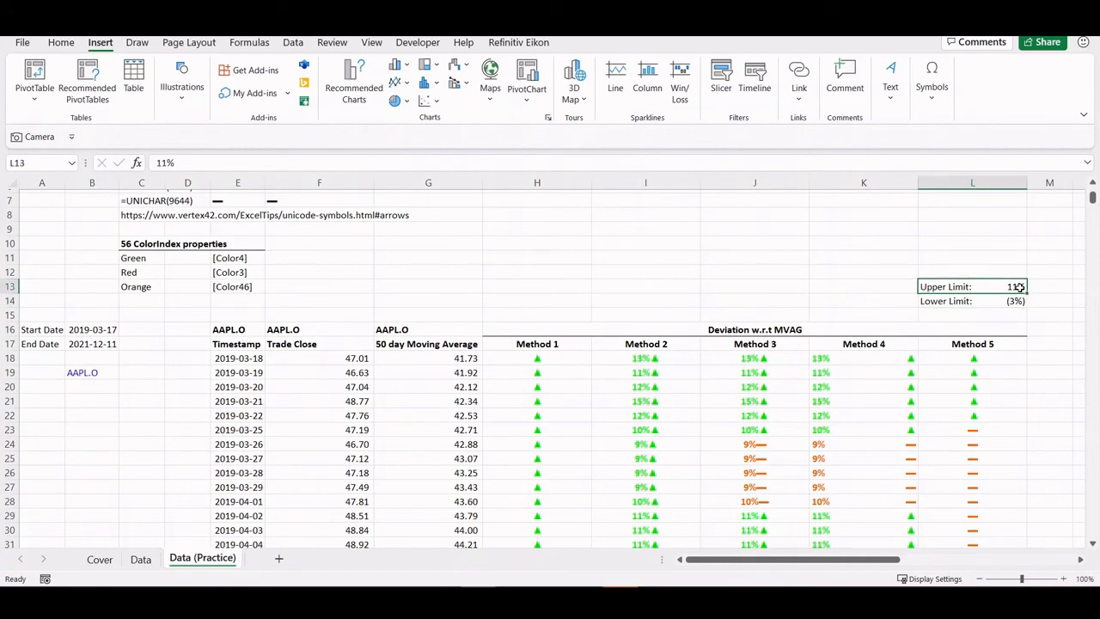
type("2%")
key("Return")
scroll(972, 525, "down", 18)
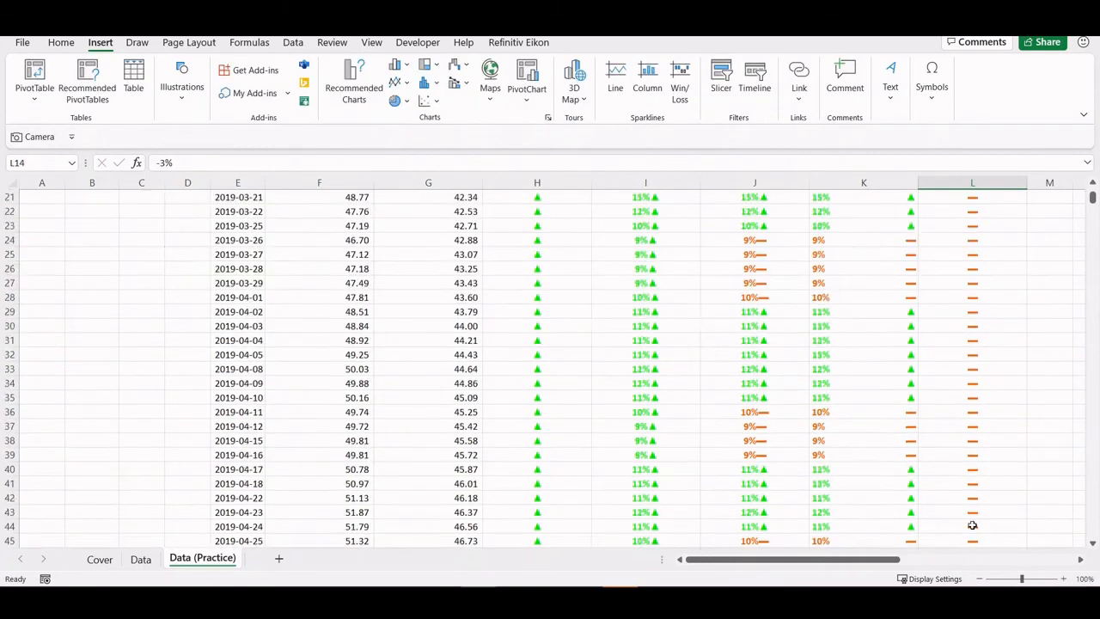
scroll(972, 525, "down", 7)
scroll(973, 525, "up", 19)
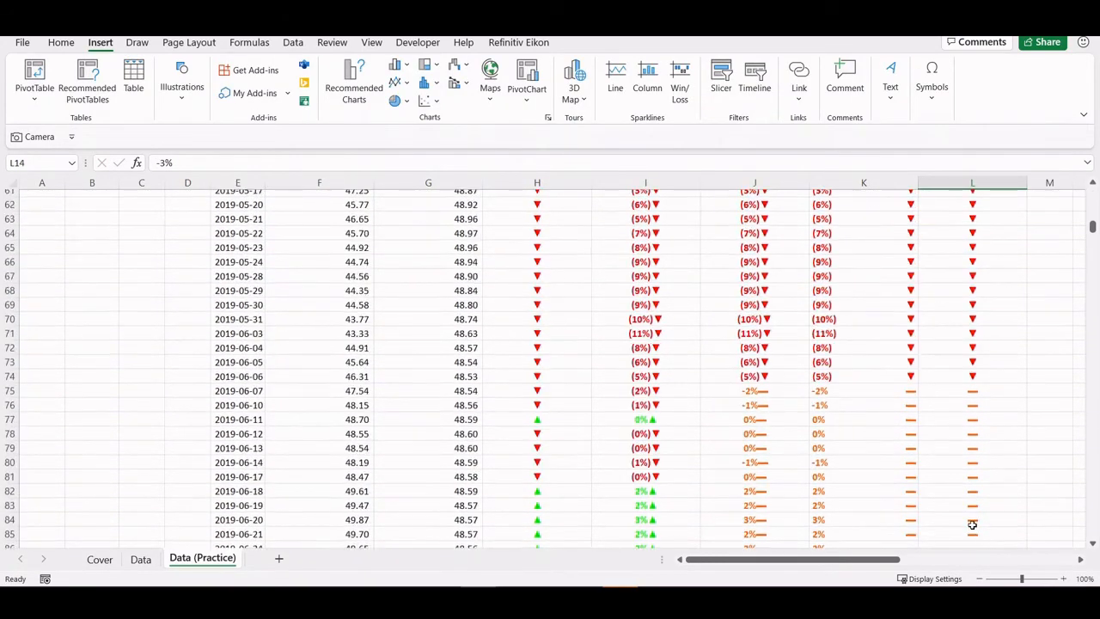
scroll(972, 525, "up", 5)
scroll(972, 388, "down", 4)
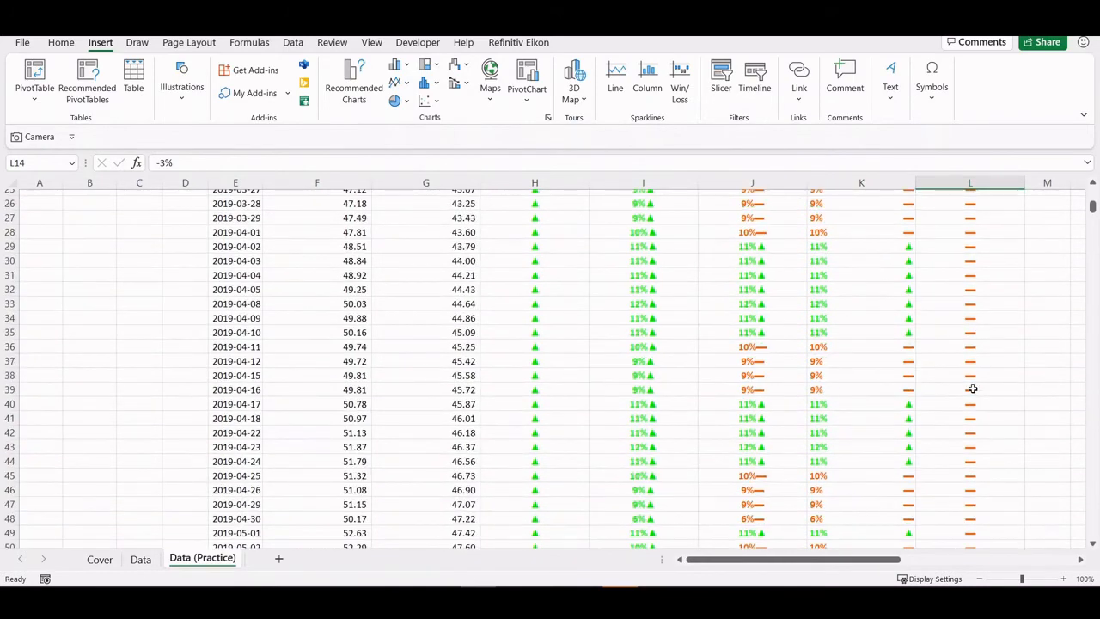
scroll(972, 387, "up", 5)
scroll(988, 389, "up", 3)
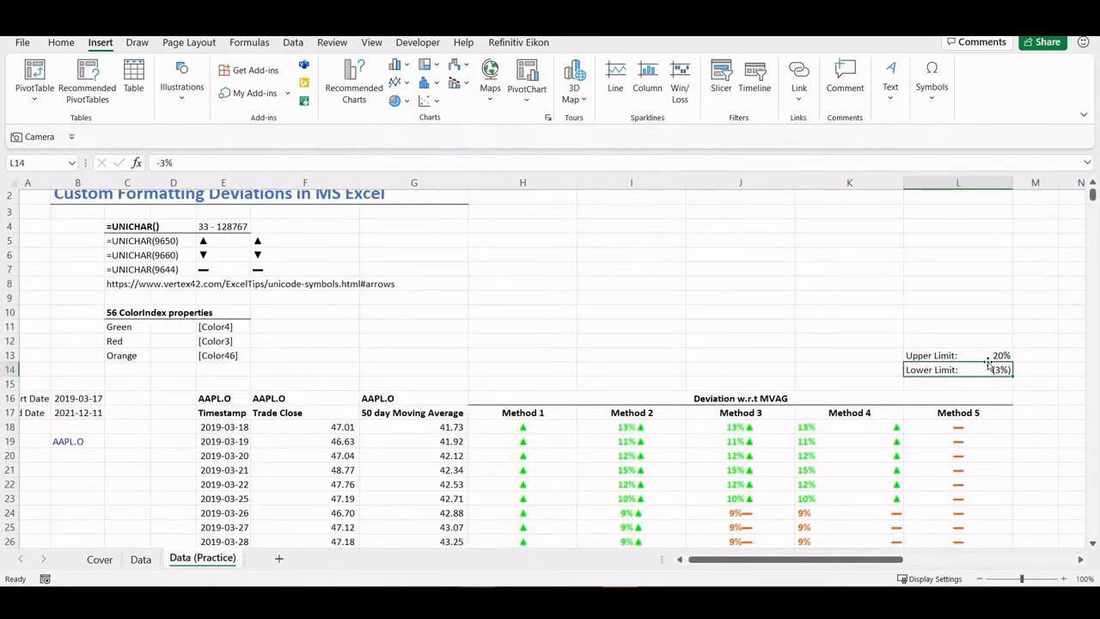
- Set the upper limit in L13 back to 10% and recheck the Method 5 column
left_click_drag(988, 376, 990, 368)
key("Escape")
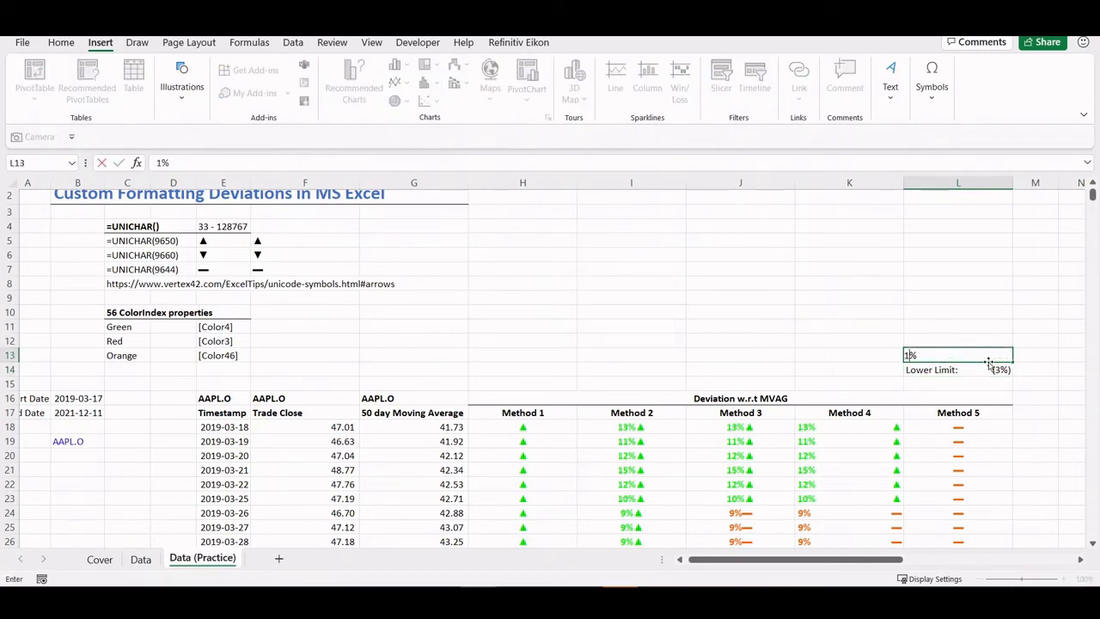
left_click(989, 368)
scroll(954, 481, "down", 5)
scroll(964, 503, "down", 13)
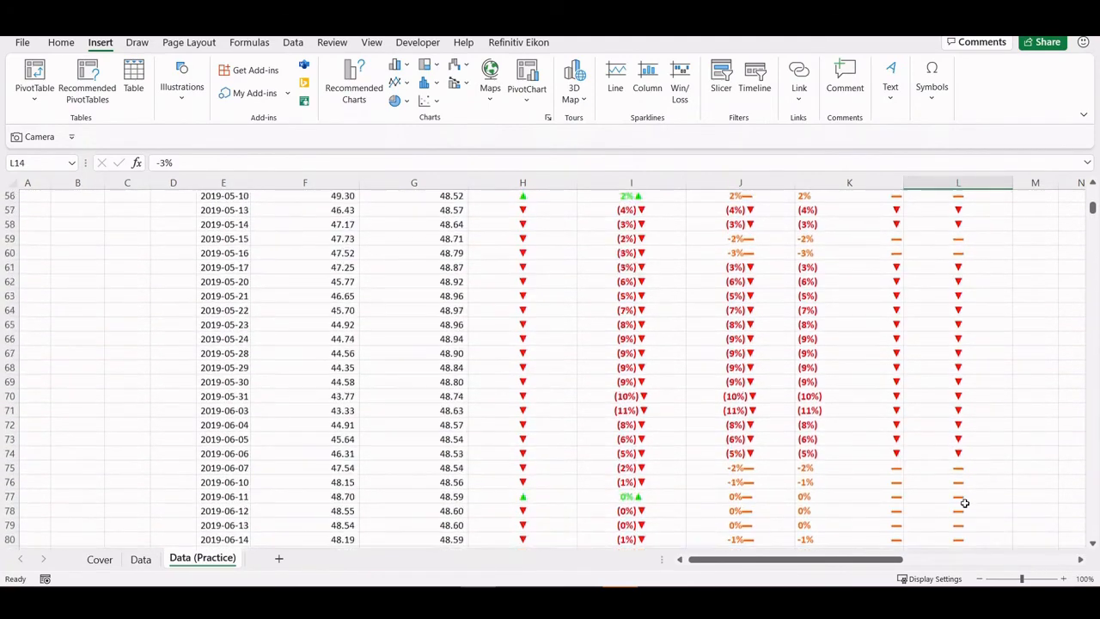
scroll(965, 503, "up", 15)
scroll(964, 503, "up", 3)
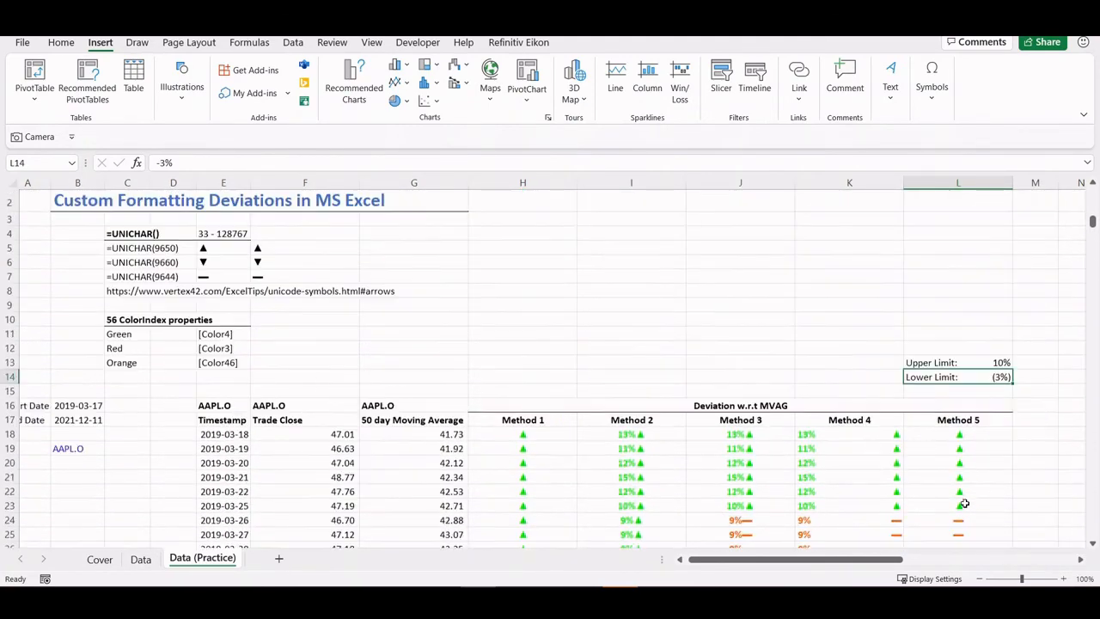
- Review the custom number format that labels the upper limit in L13
left_click(987, 362)
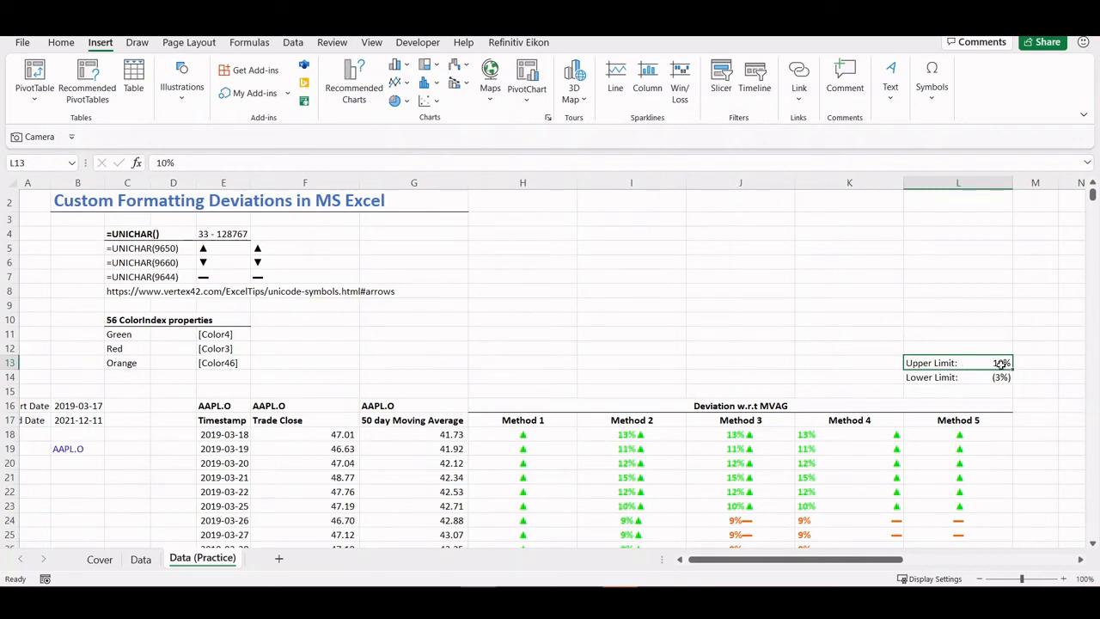
key("ctrl+1")
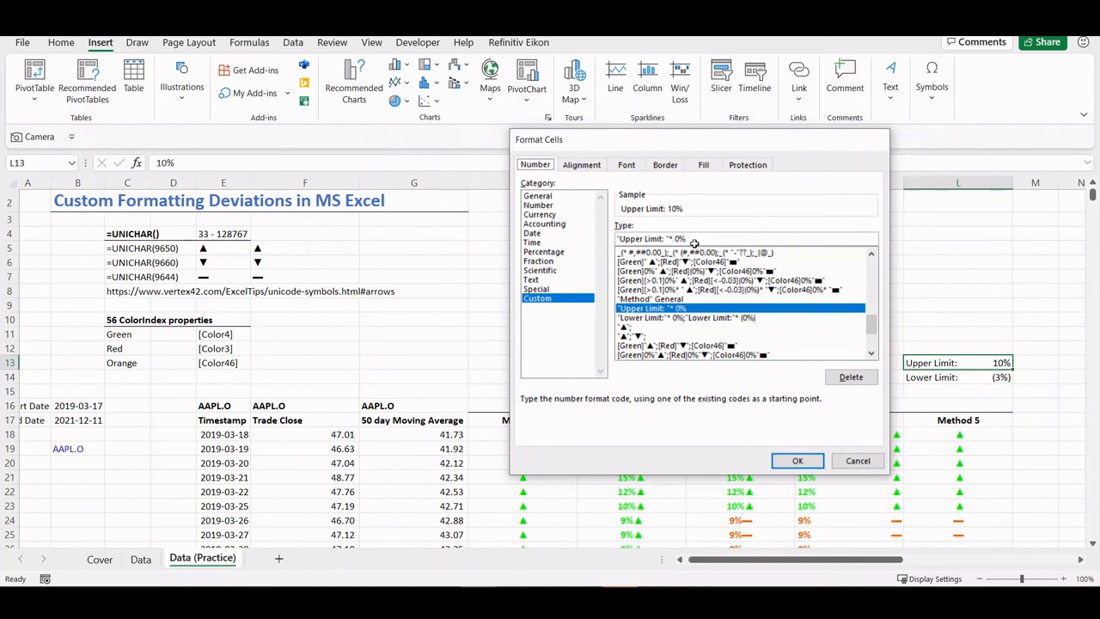
key("Return")
key("Down")
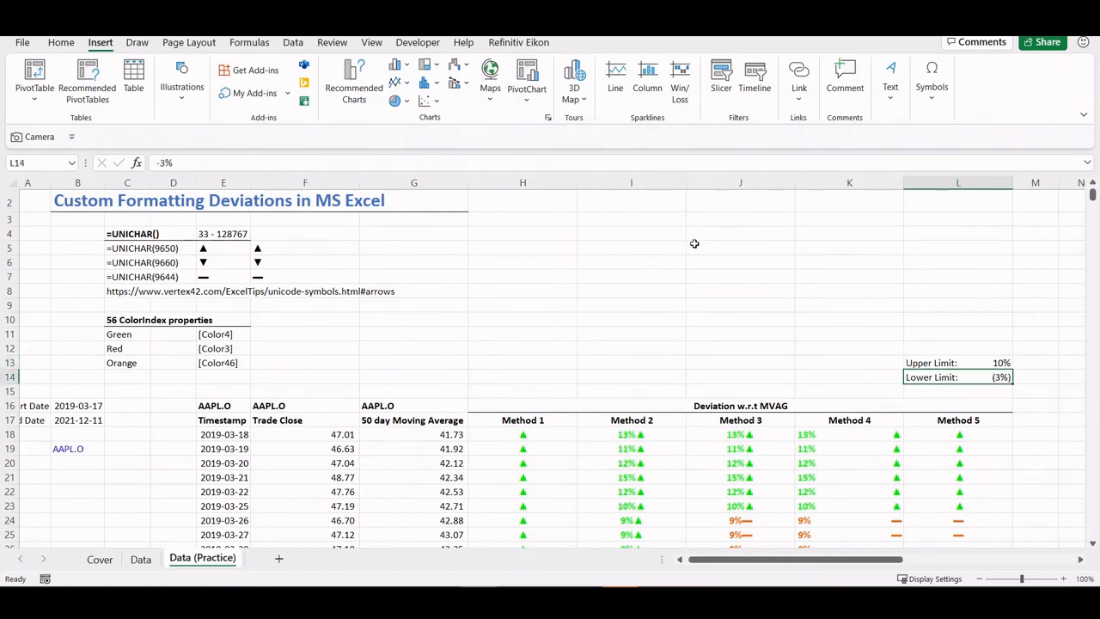
- Extend L14's custom number format with a zero section, giving "Lower Limit:"* 0%;"Lower Limit:"* (0%);"Lower Limit: "* 0%
key("ctrl+1")
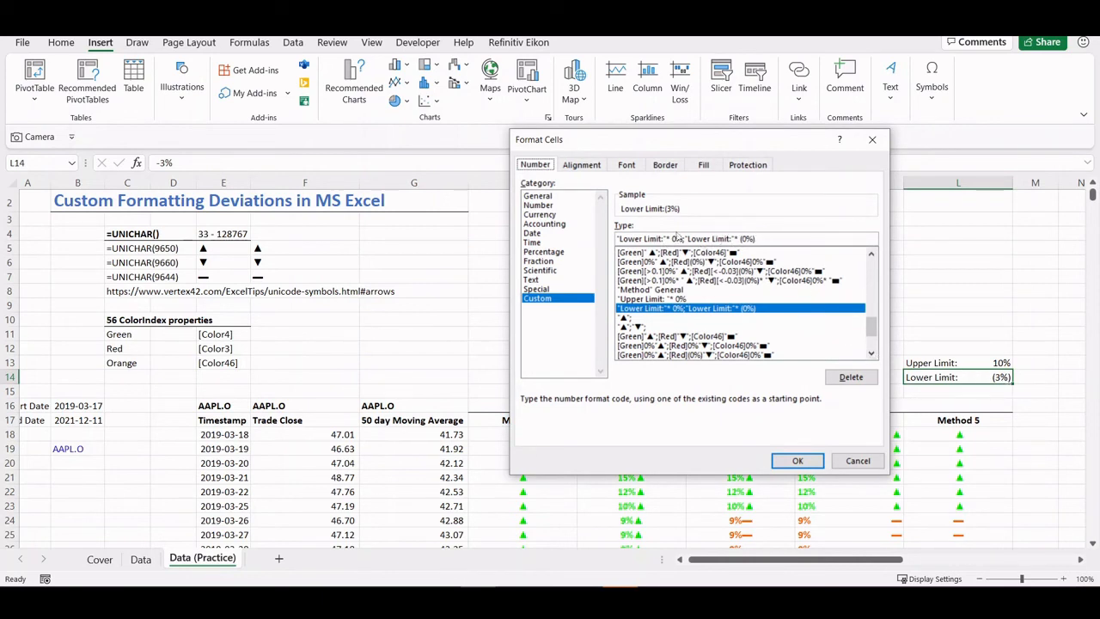
left_click_drag(684, 239, 607, 248)
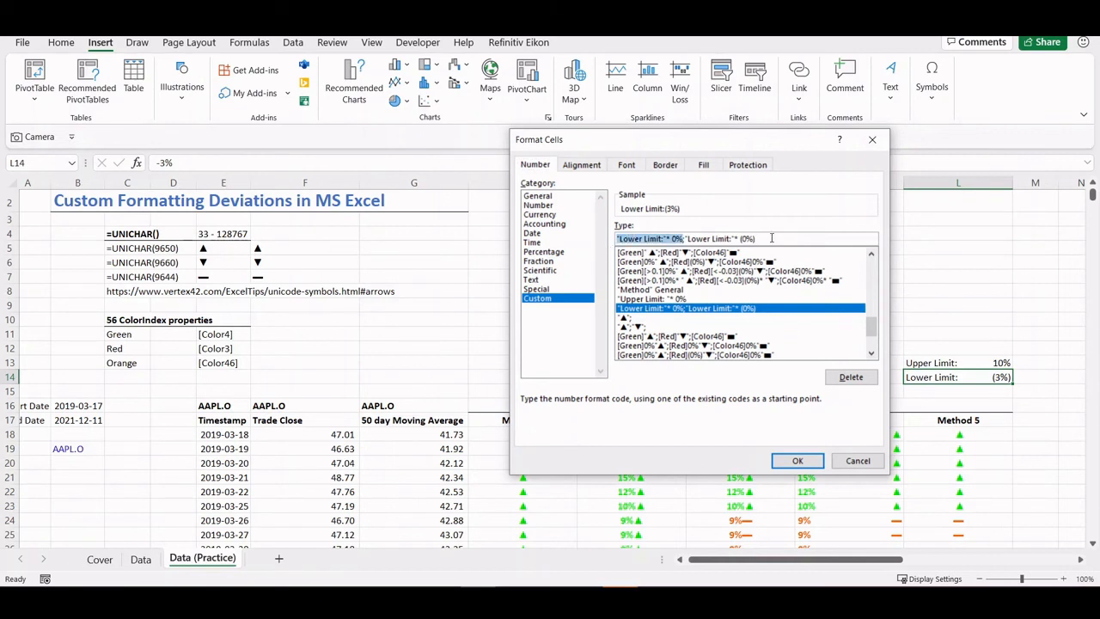
left_click_drag(760, 239, 685, 240)
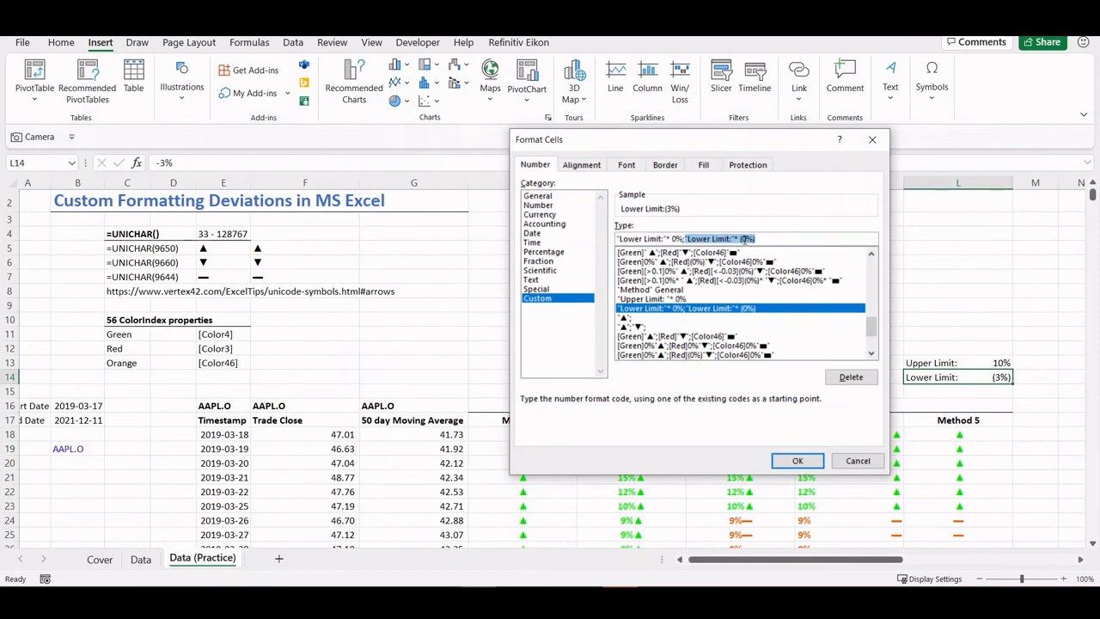
left_click(762, 240)
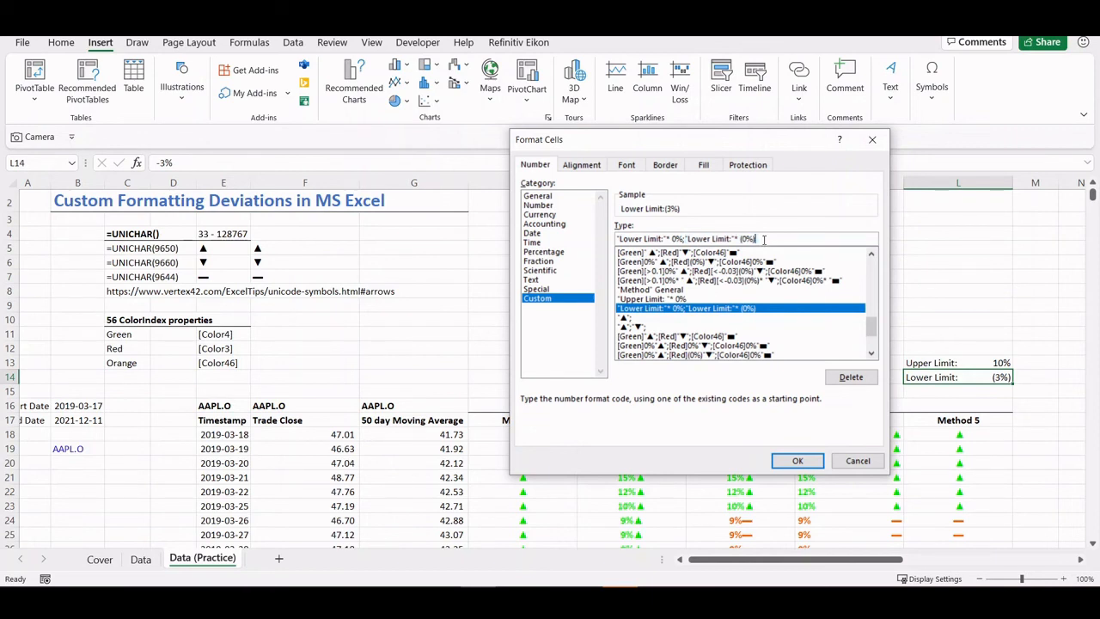
type(";\"Lower Limit:\"* 0%")
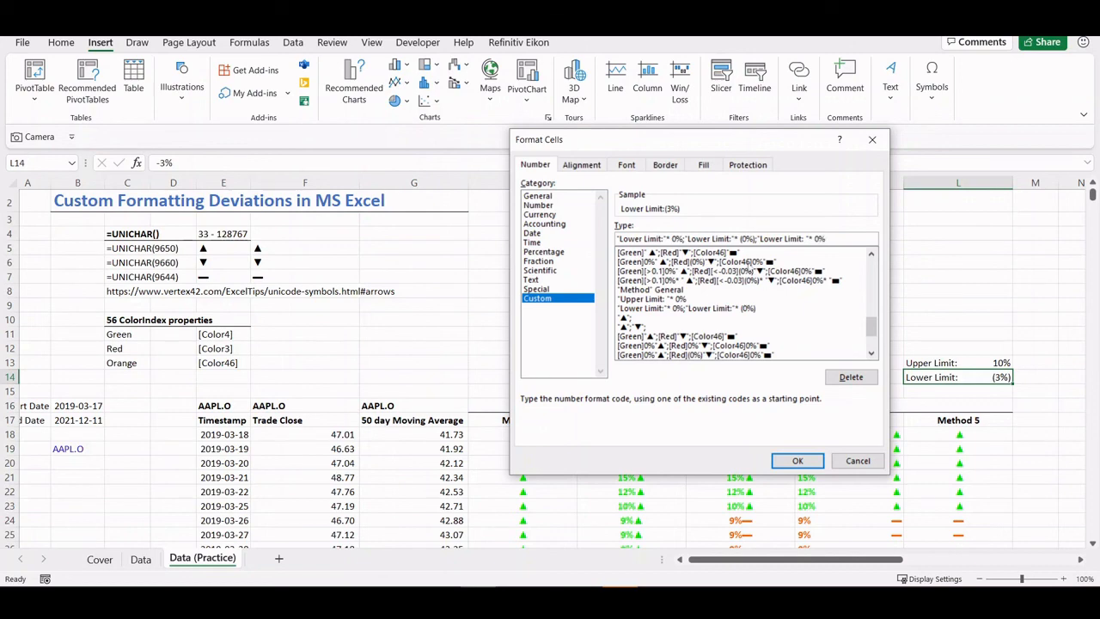
left_click(808, 463)
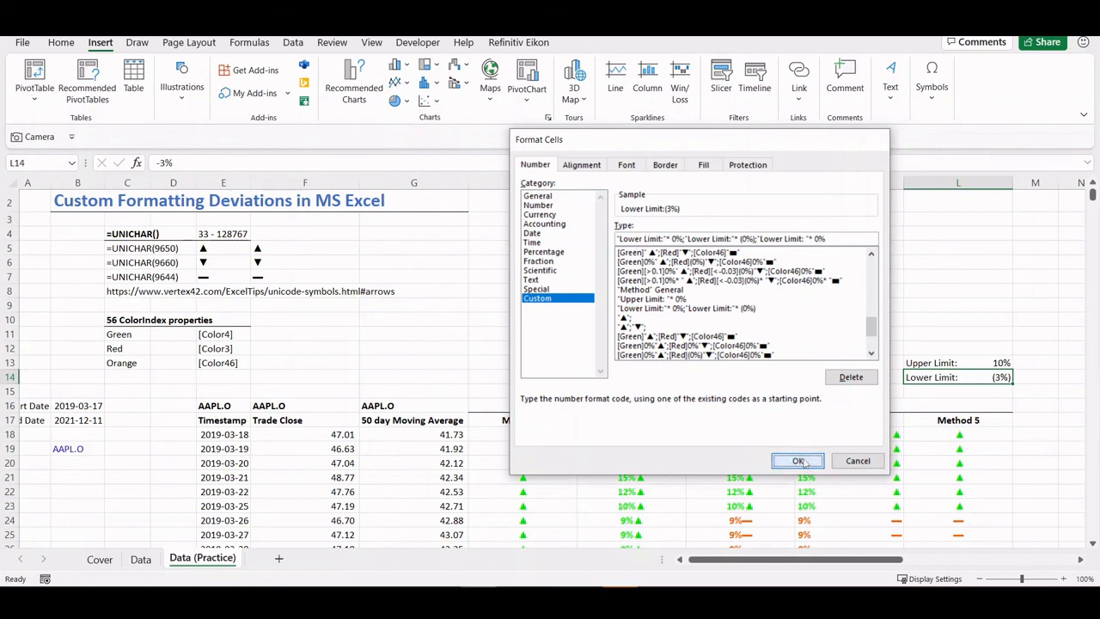
- Test the lower limit's format in L14 with 0% and 1%, and set the value back to -3%
type("0")
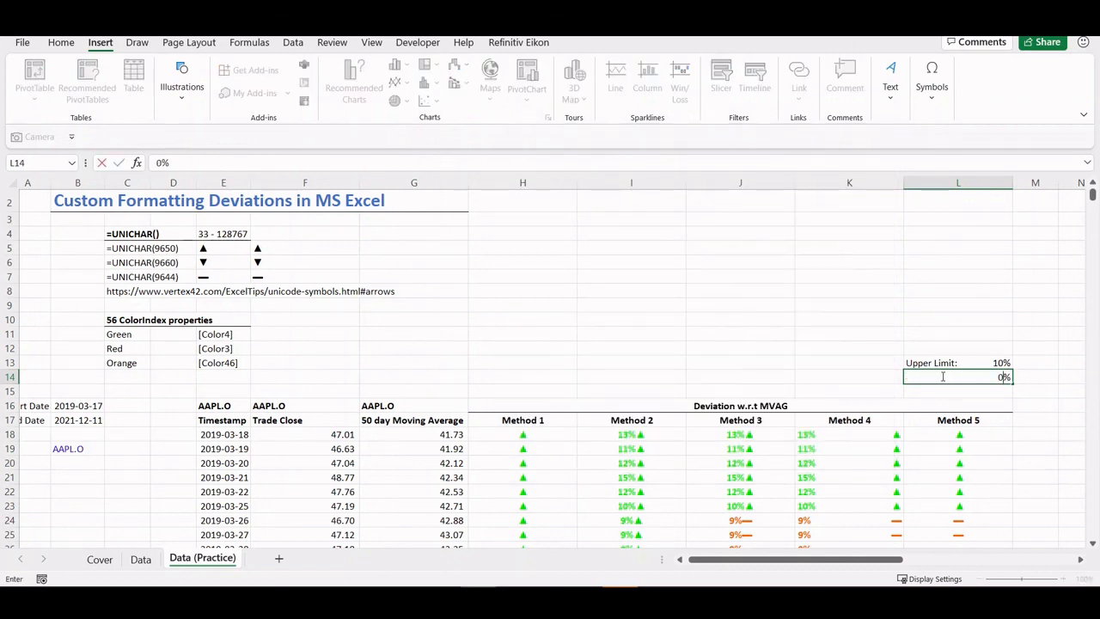
key("Return")
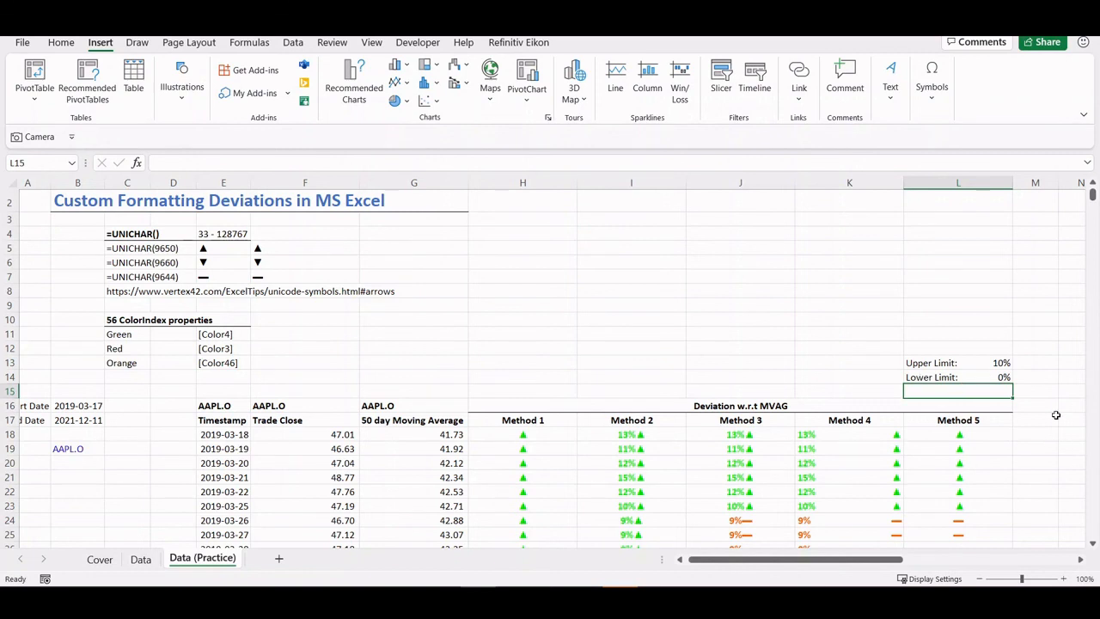
key("Up")
type("1")
key("Up")
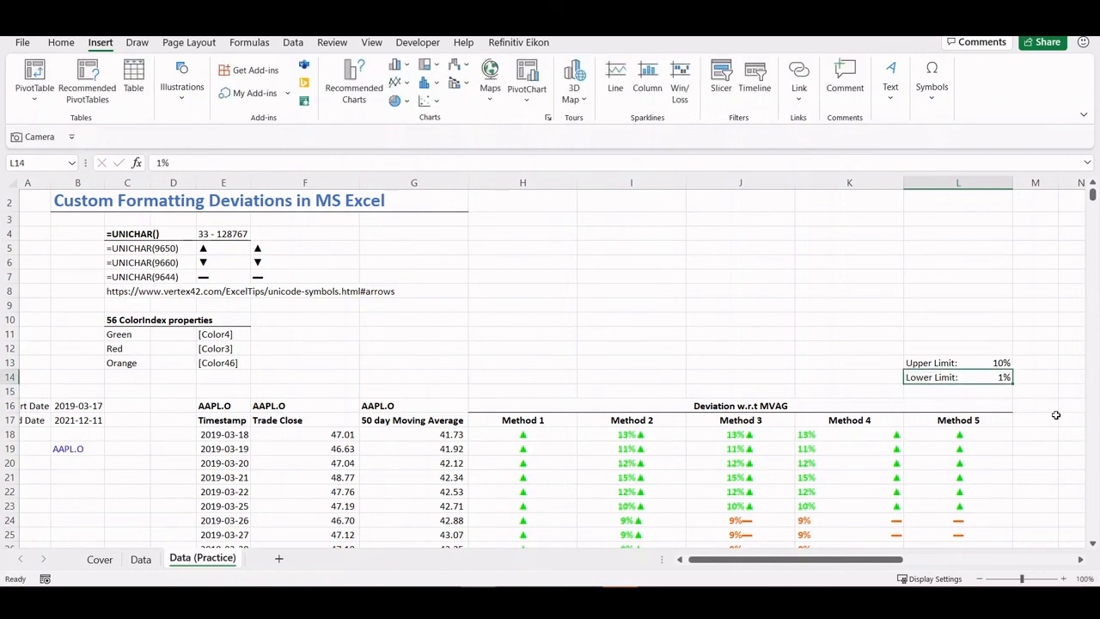
type("-3")
key("Return")
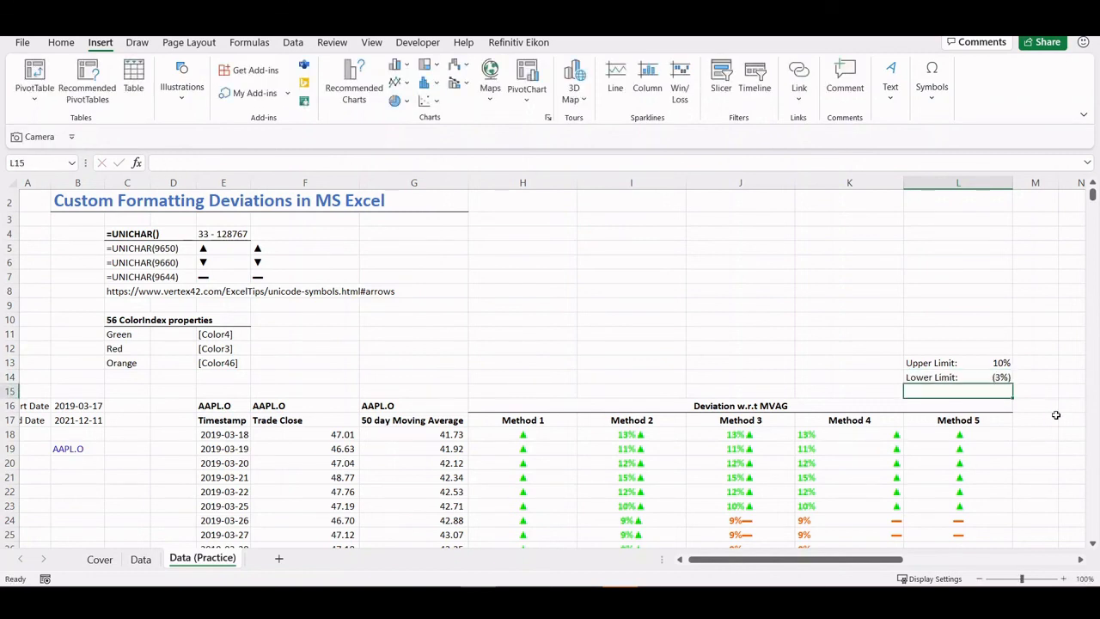
- Step through the Method 5 formulas from L20 to L25 and check their references to the limits in L13 and L14
scroll(916, 421, "down", 1)
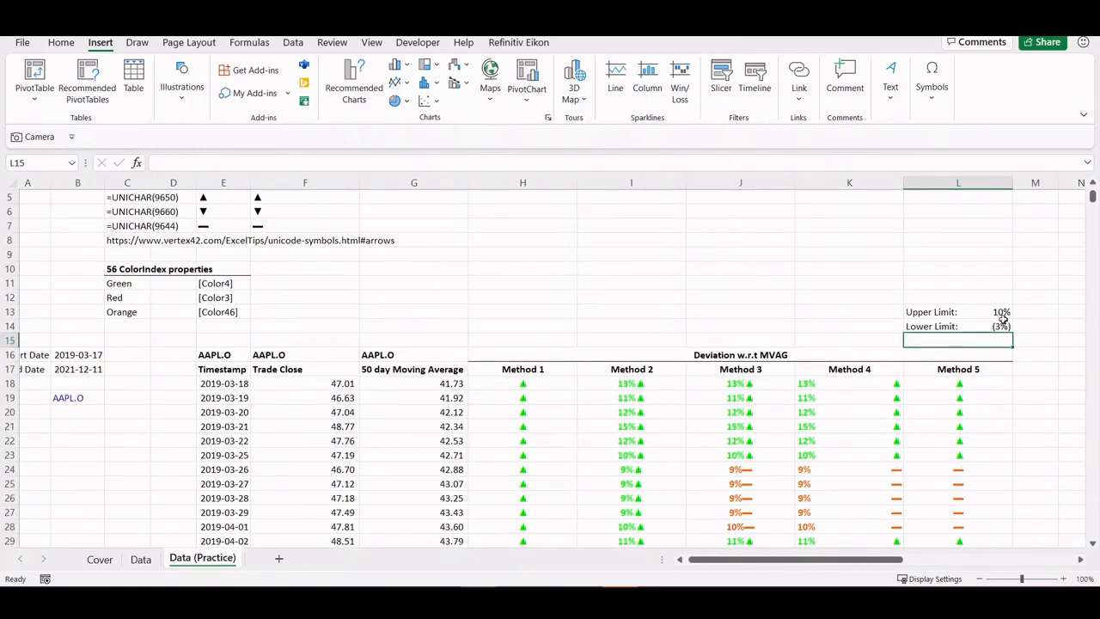
scroll(944, 529, "down", 5)
scroll(944, 529, "up", 3)
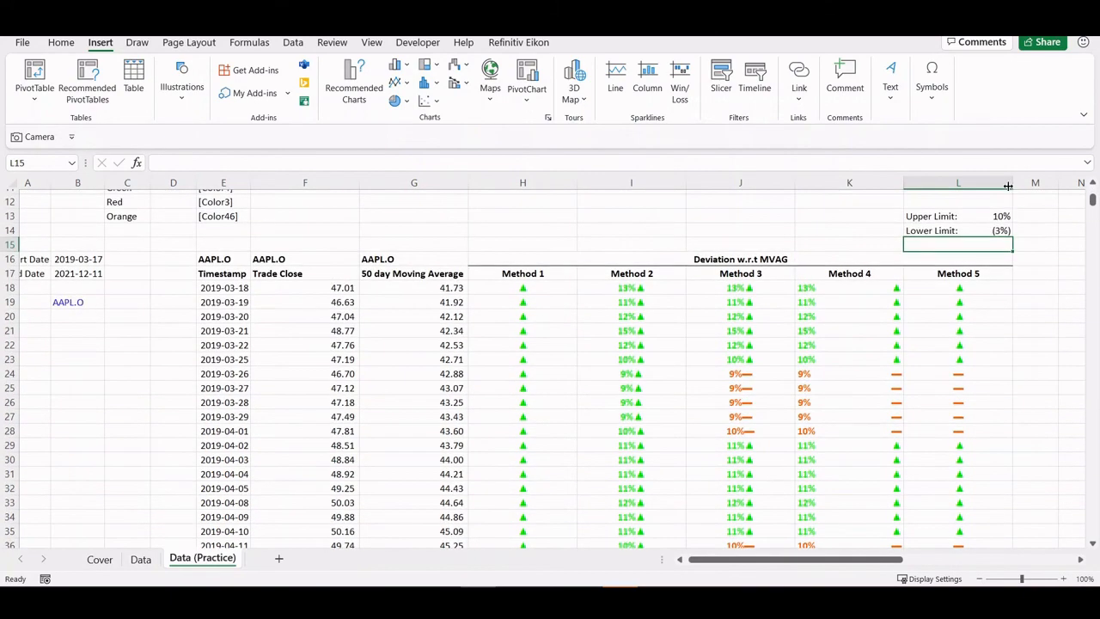
left_click(960, 310)
key("F2")
key("Return")
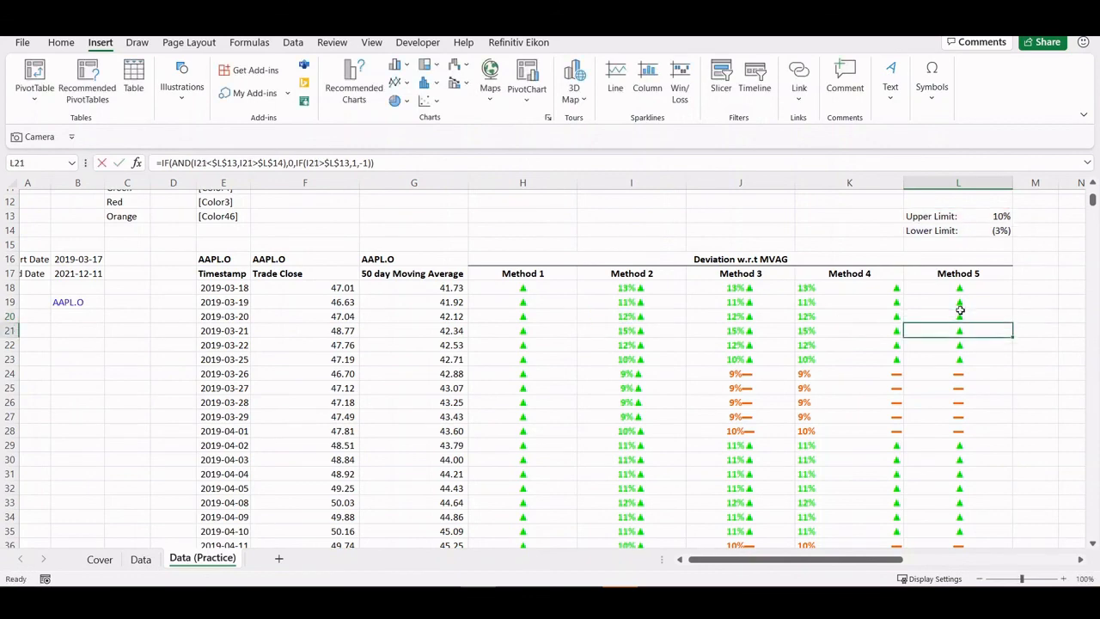
key("F2")
key("Return")
key("F2")
key("Return")
key("F2")
key("Return")
key("F2")
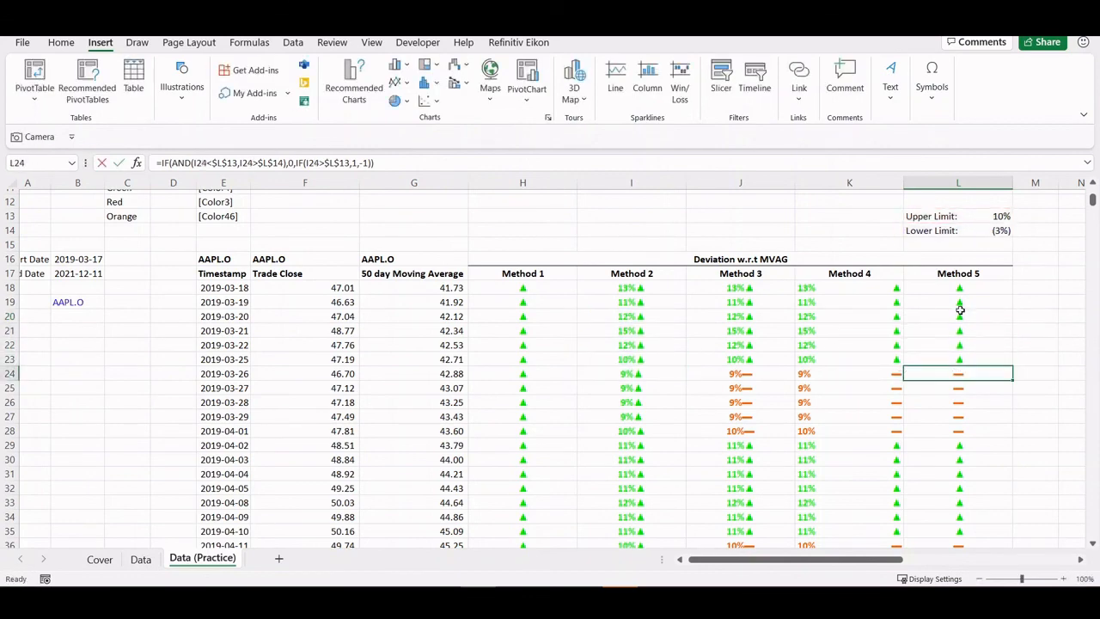
key("Return")
key("F2")
key("Return")
- Look at the end of the Method 5 column at L708 and return to the first Method 1 cell, H18
key("ctrl+Down")
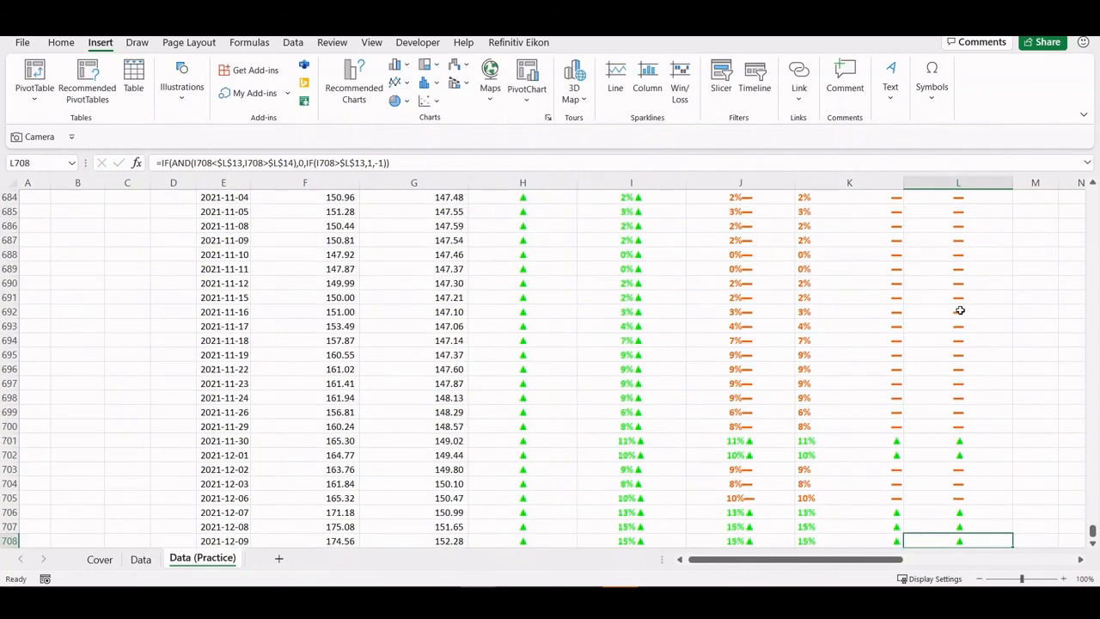
key("ctrl+Up")
key("ctrl+Left")
scroll(960, 311, "up", 4)
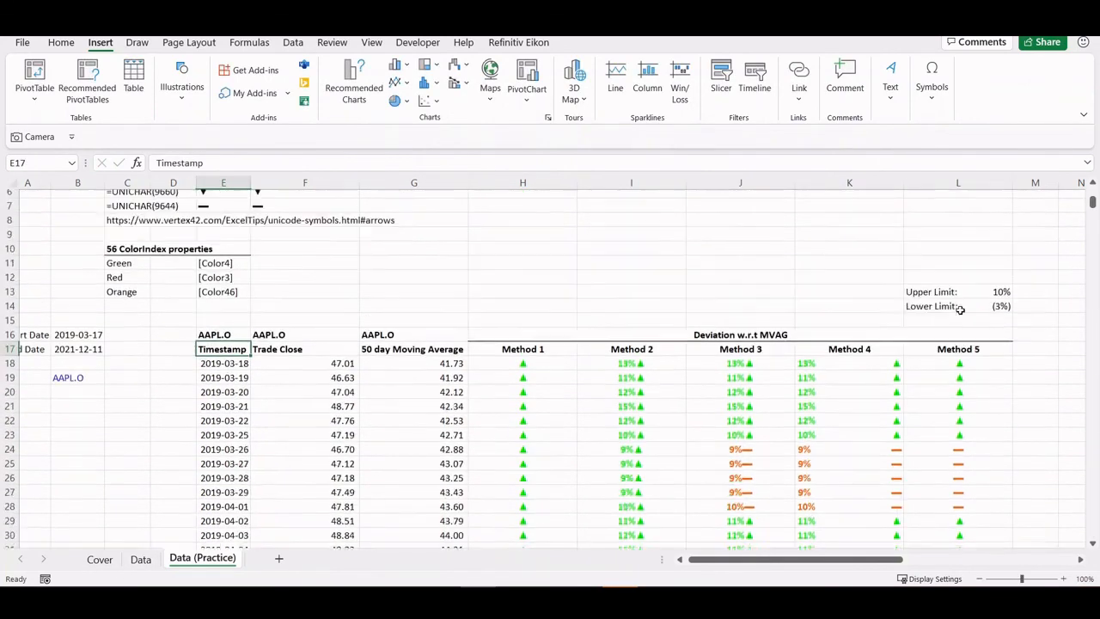
scroll(924, 393, "up", 2)
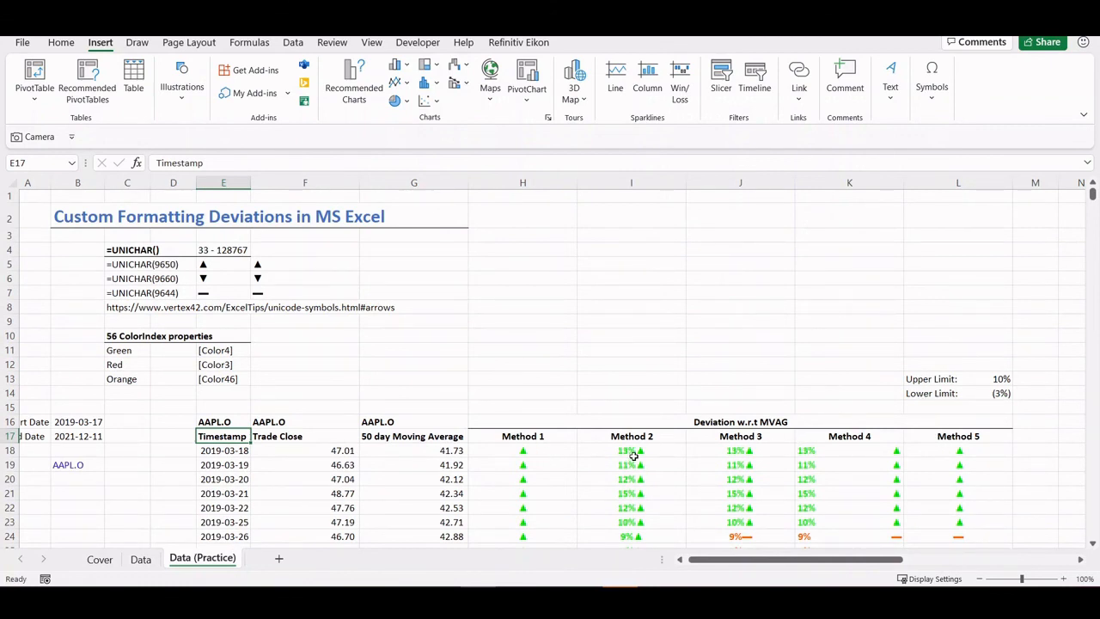
left_click(550, 453)
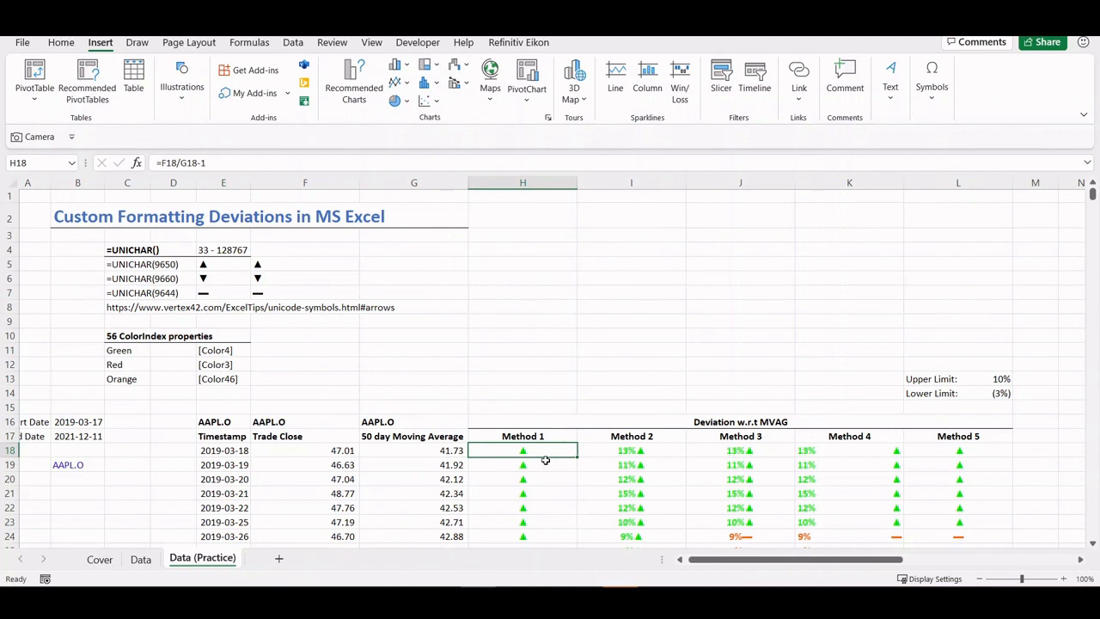
- Select the ColorIndex reference block C10:F15 and the UNICHAR symbol block B4:F9 to review them
left_click_drag(104, 330, 264, 402)
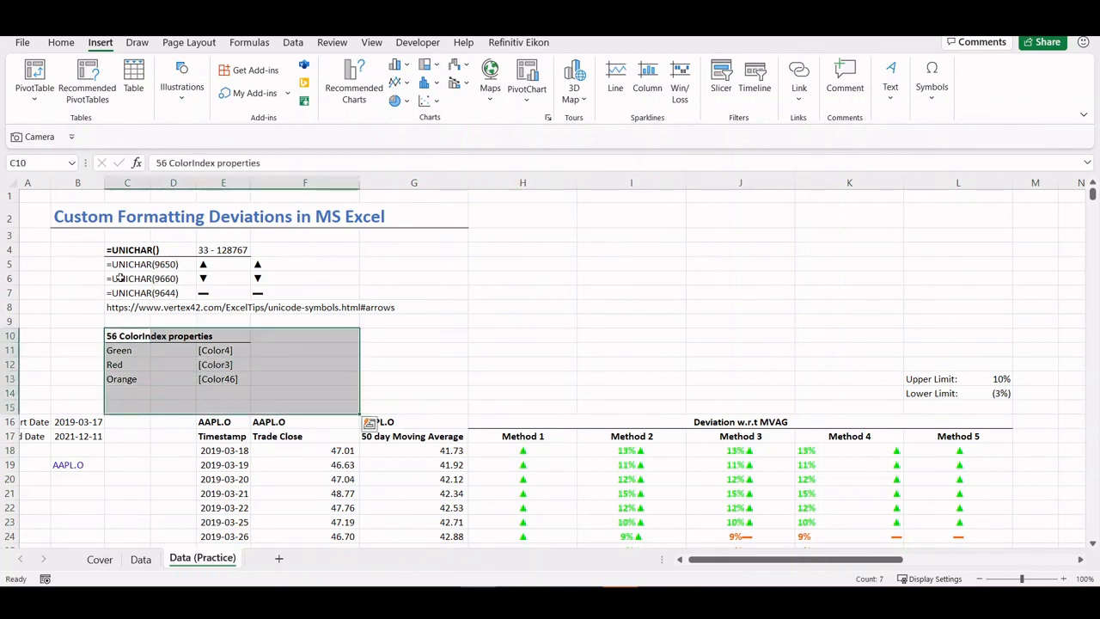
left_click_drag(85, 247, 335, 314)
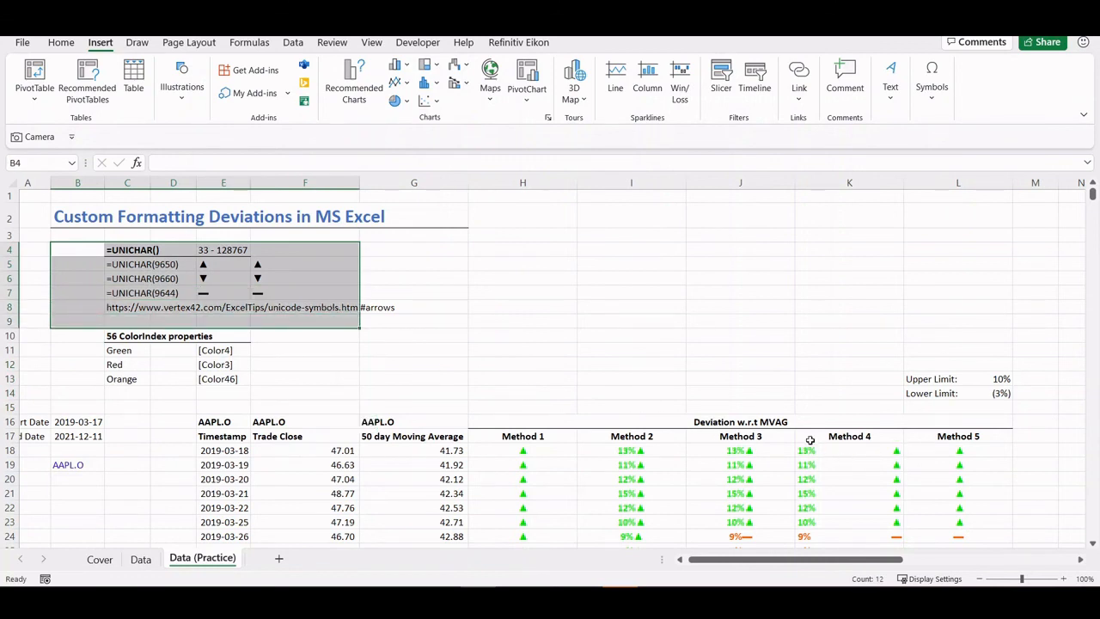
- Inspect the custom number format of the Method 3 deviation in J24 and close the format settings without changes
scroll(812, 532, "down", 1)
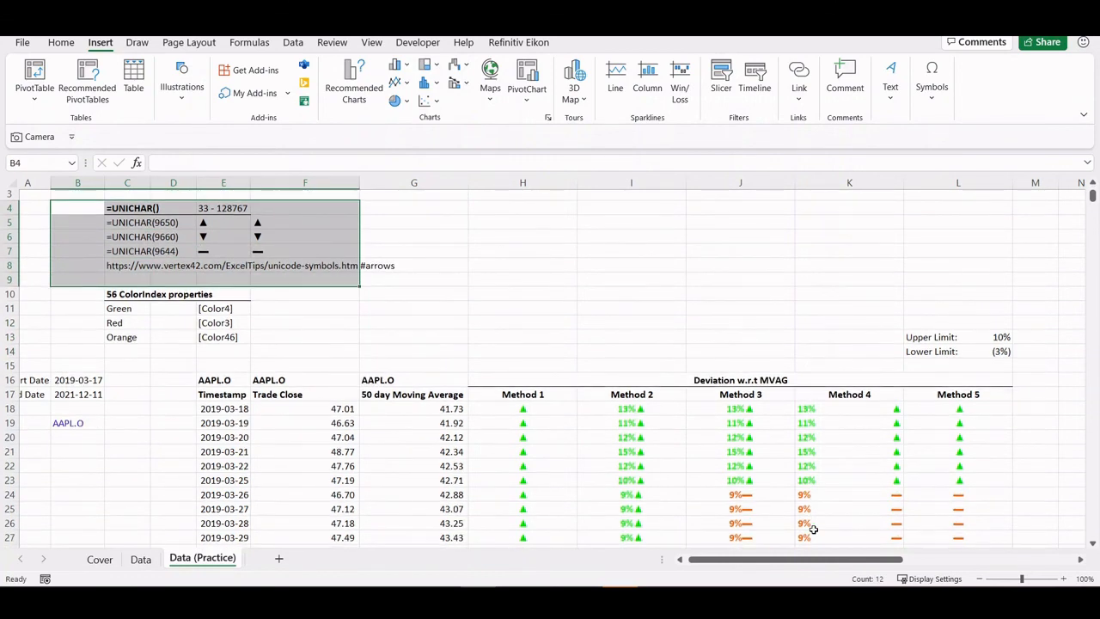
left_click(754, 495)
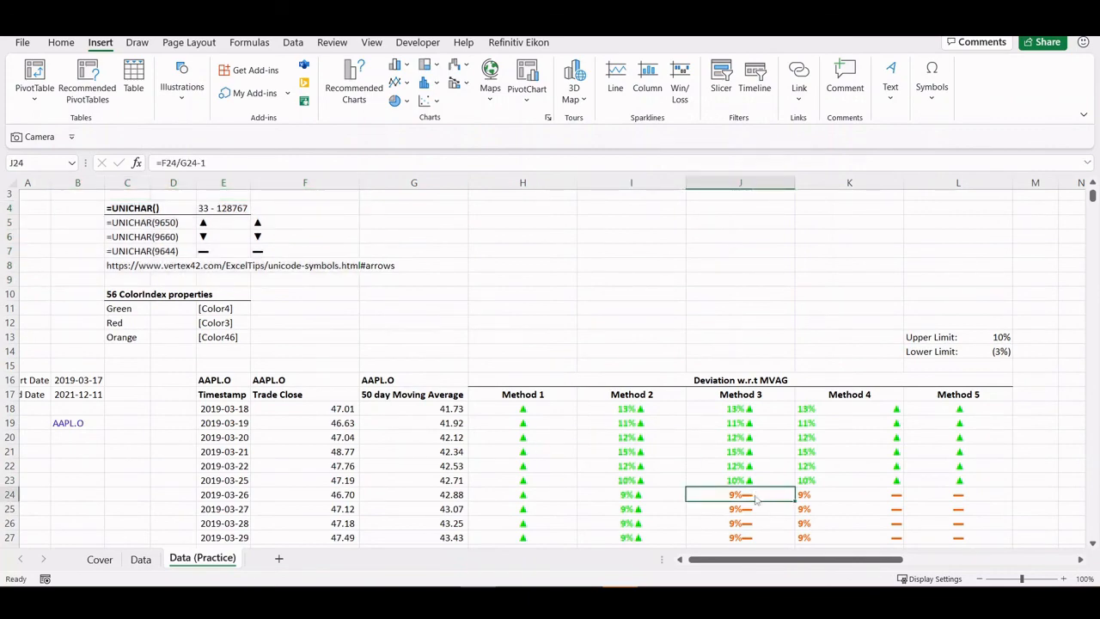
key("ctrl+1")
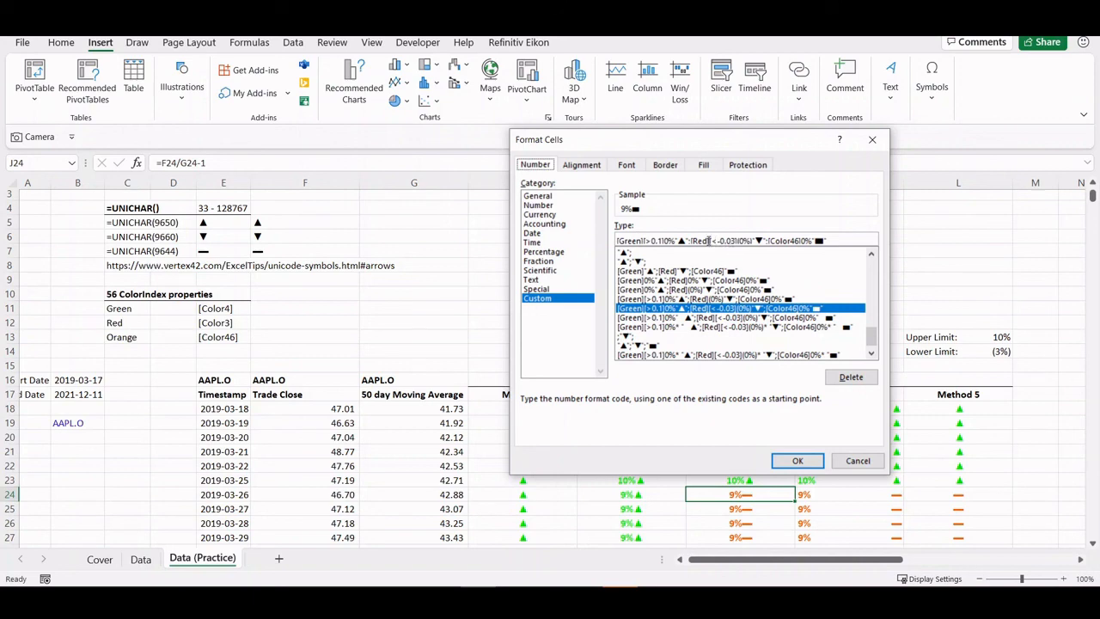
key("Escape")
- Check the first Method 5 formula in L18 and return to the Cover sheet
left_click(957, 395)
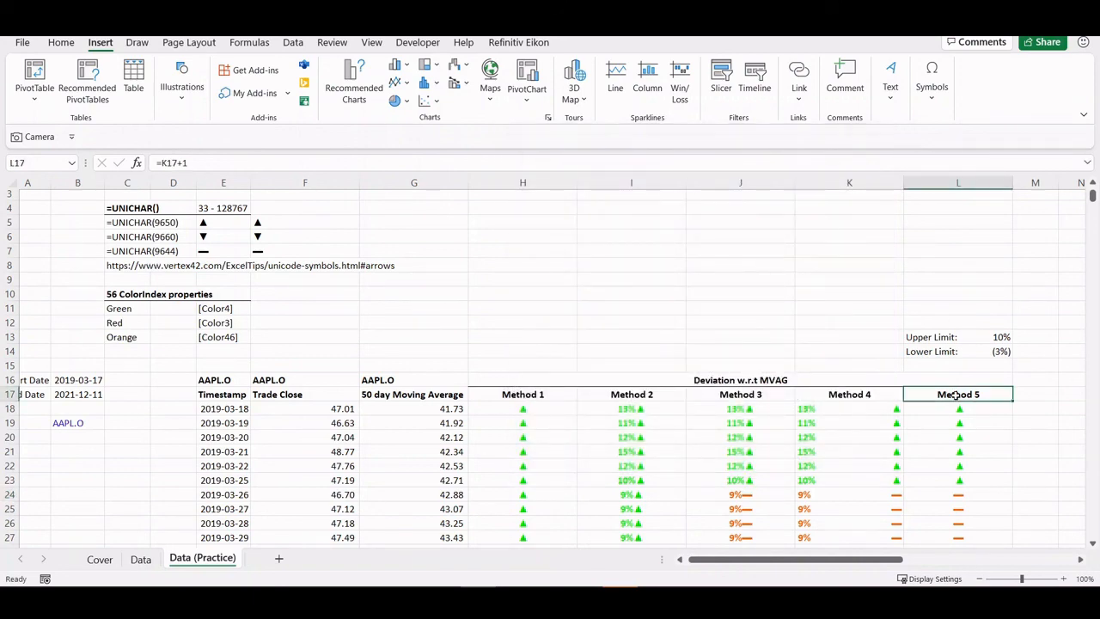
key("Down")
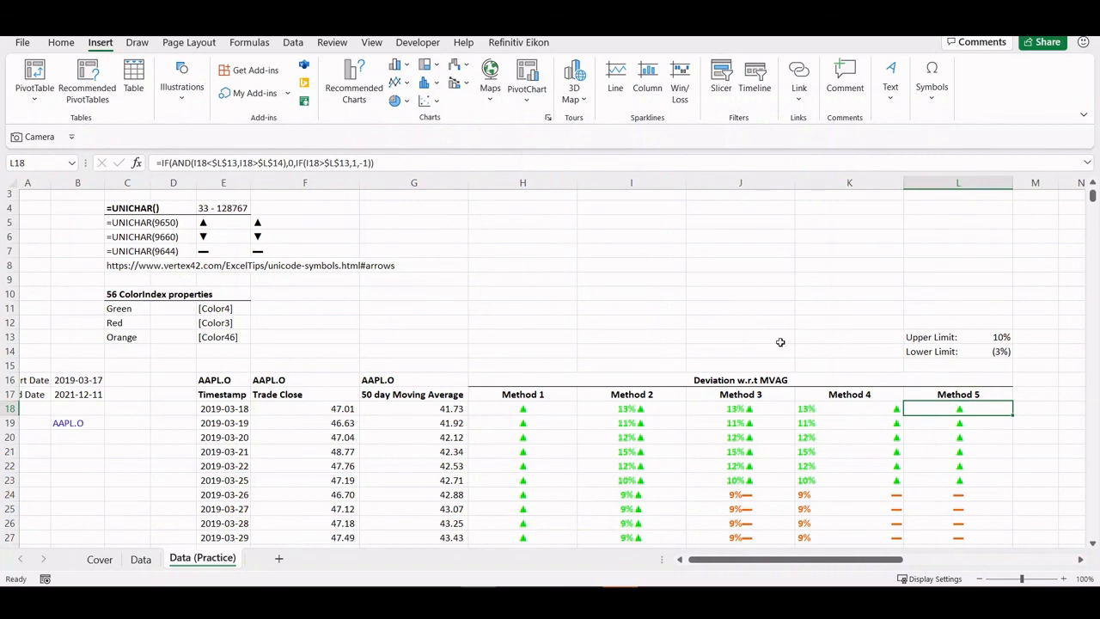
key("ctrl+Page_Up")
key("ctrl+Page_Up")
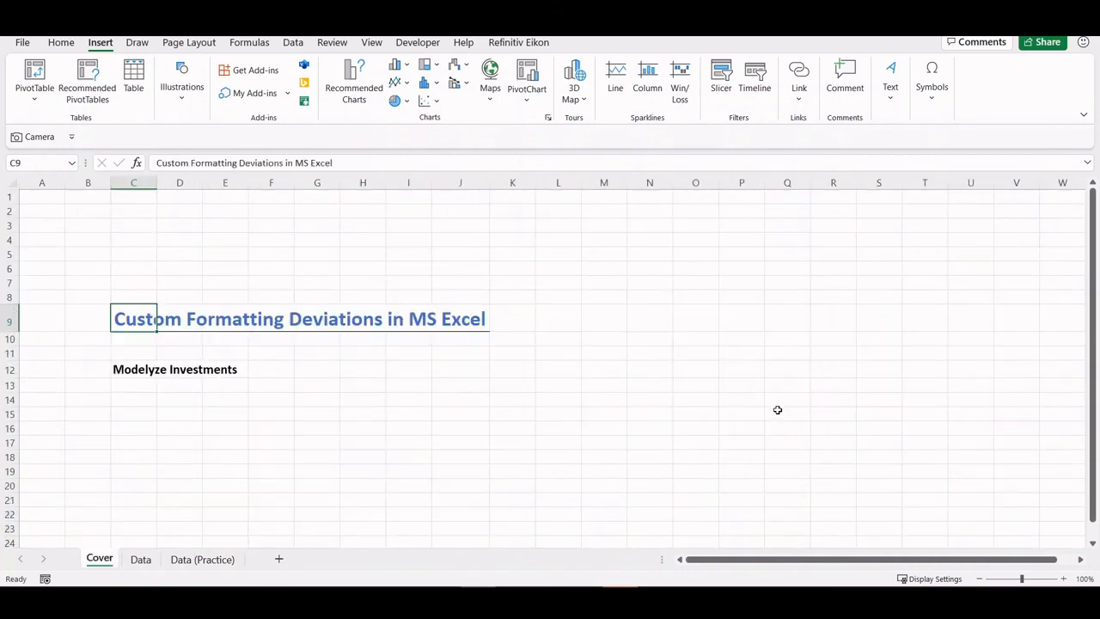